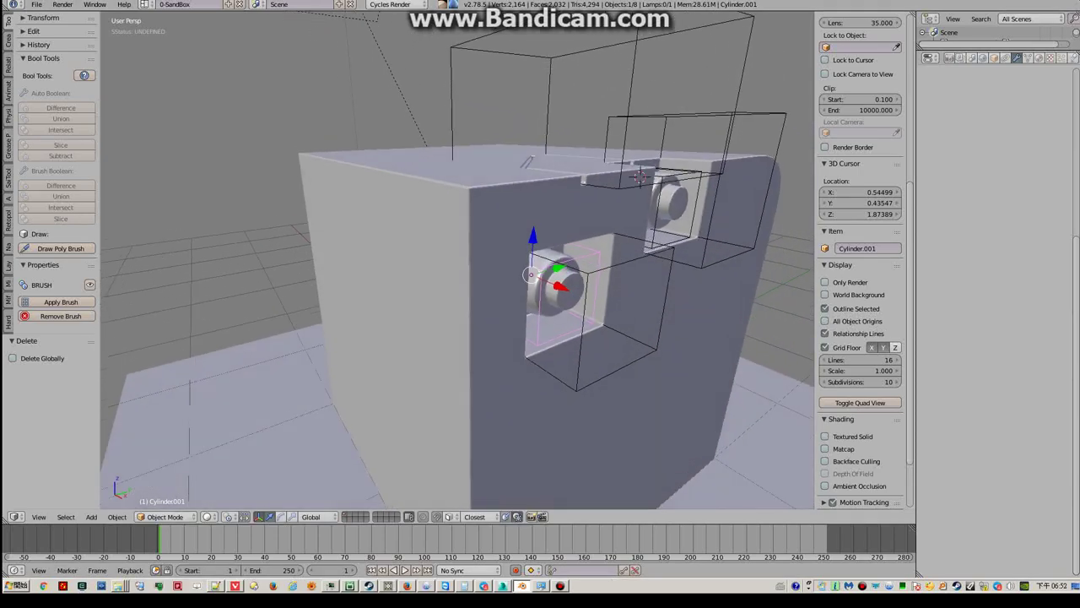
Duplicate the recess cutter box and cylinder knob, sliding the copies along Y
{"action": "right_click", "coordinate": [590, 281], "text": "shift"}
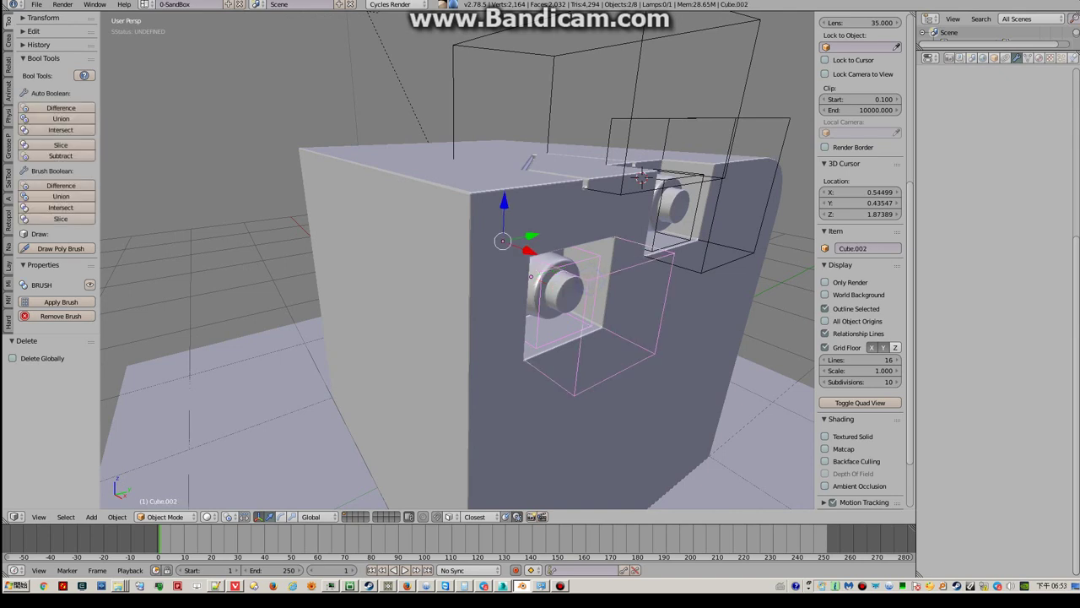
{"action": "key", "text": "shift+d"}
{"action": "key", "text": "y"}
{"action": "left_click", "coordinate": [419, 331]}
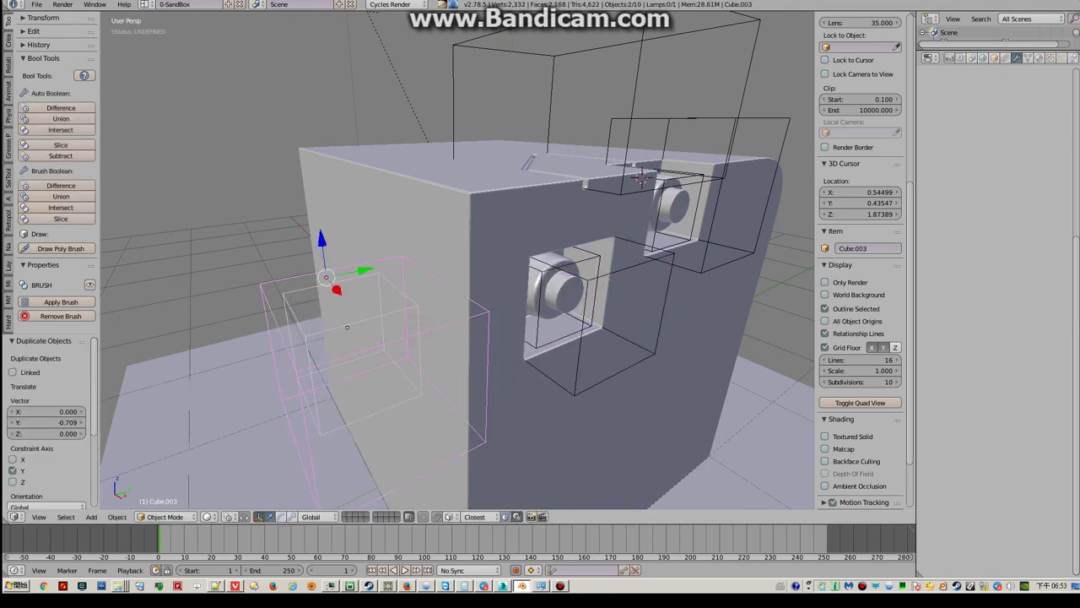
Rotate the copies 90° about Z and move them against the big box's left face
{"action": "type", "text": "r90"}
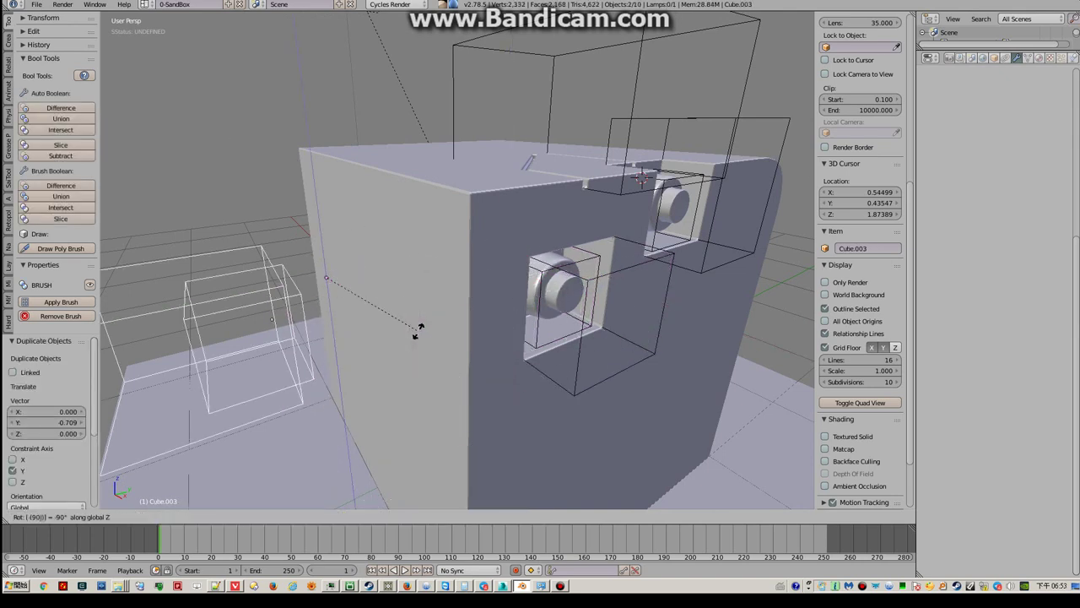
{"action": "key", "text": "Return"}
{"action": "key", "text": "g"}
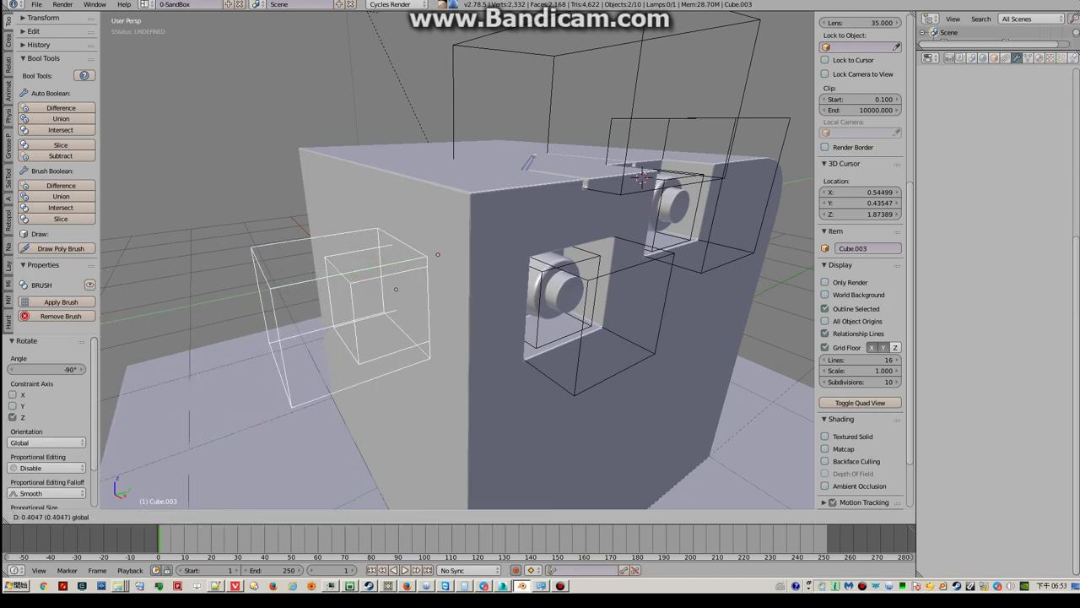
{"action": "left_click", "coordinate": [415, 284]}
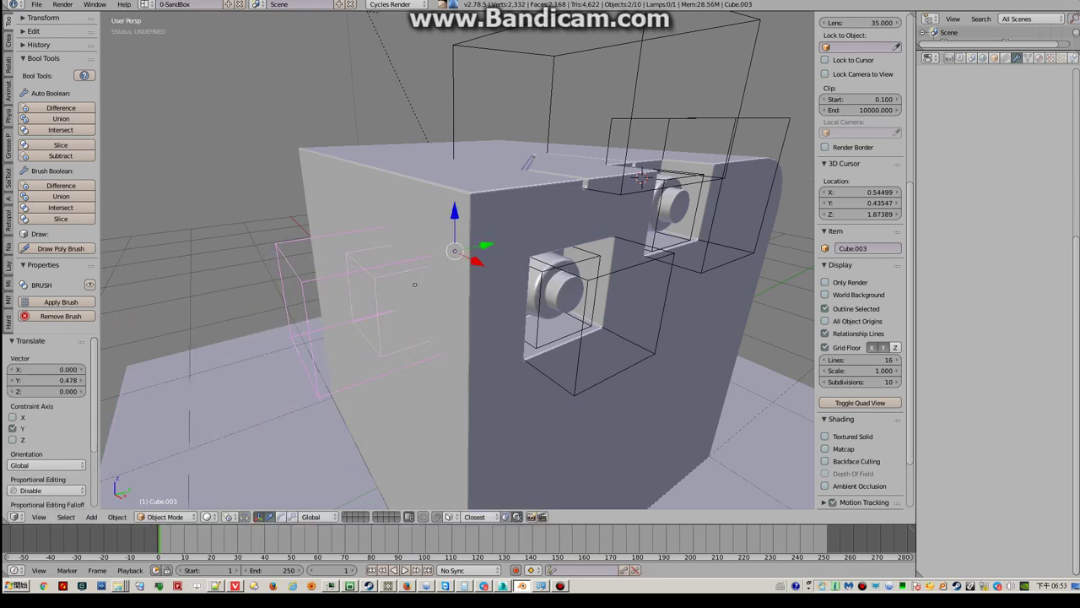
{"action": "right_click", "coordinate": [349, 196], "text": "shift"}
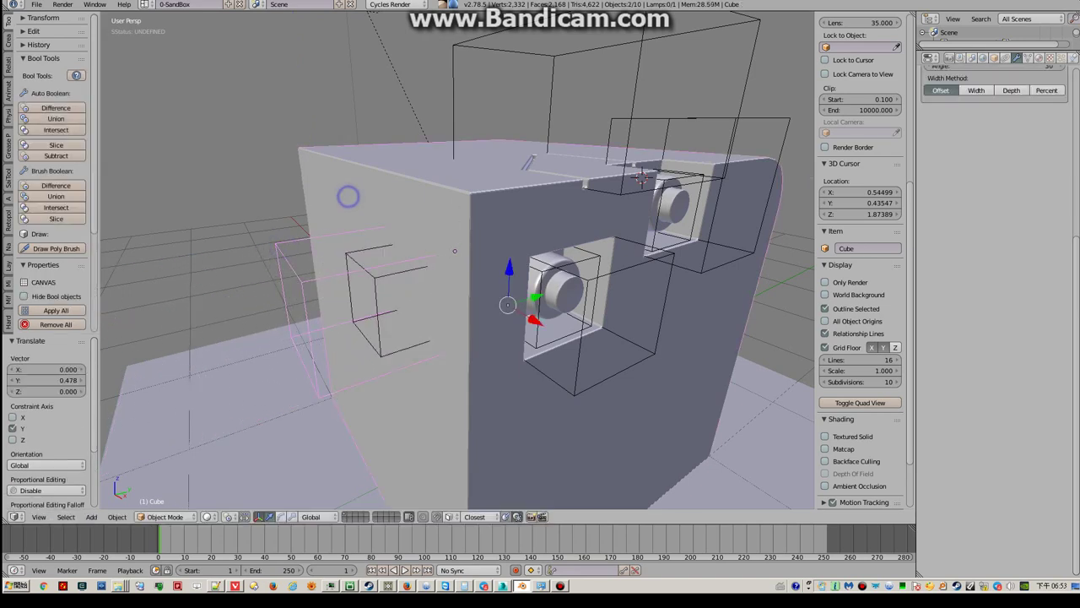
Cut a recess with copied cutter Cube.003 (Difference) and union copied knob Cylinder.002 onto the Cube
{"action": "left_click", "coordinate": [70, 185]}
{"action": "middle_click_drag", "start_coordinate": [456, 295], "coordinate": [540, 291]}
{"action": "right_click", "coordinate": [346, 264]}
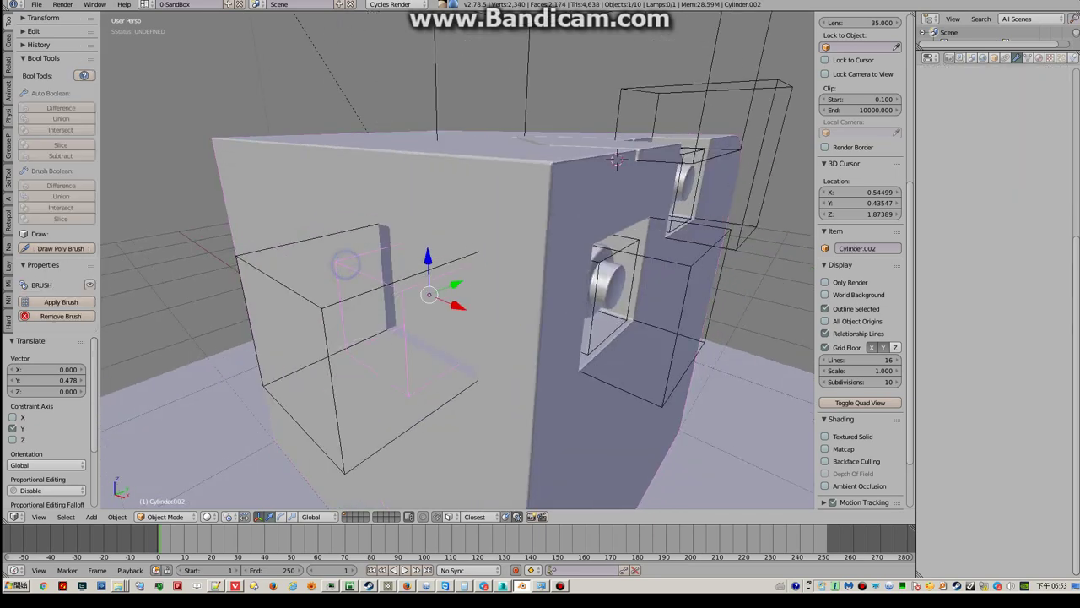
{"action": "right_click", "coordinate": [286, 184], "text": "shift"}
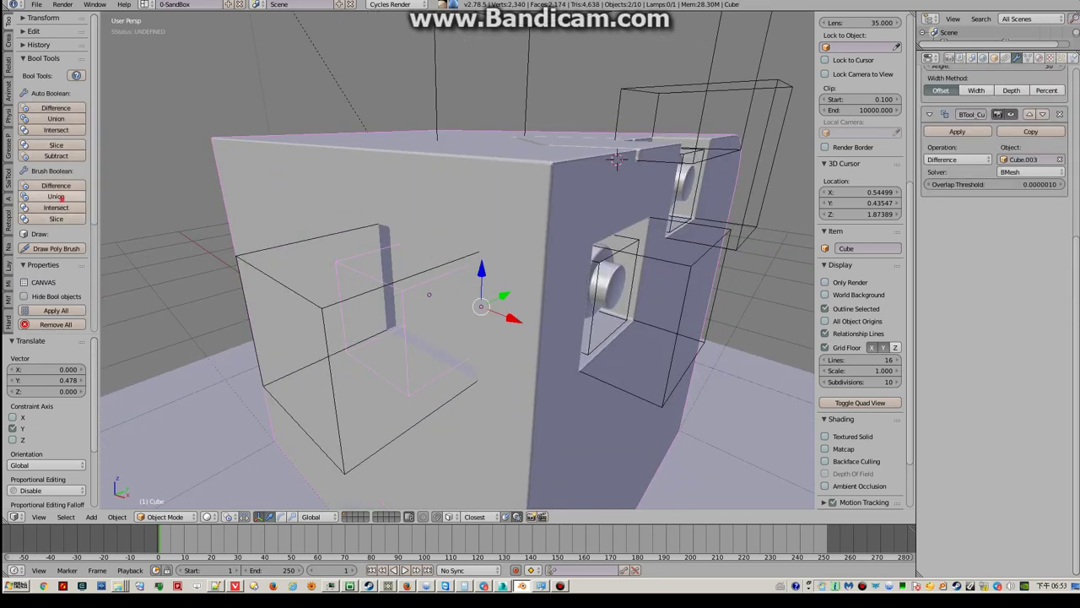
{"action": "left_click", "coordinate": [55, 196]}
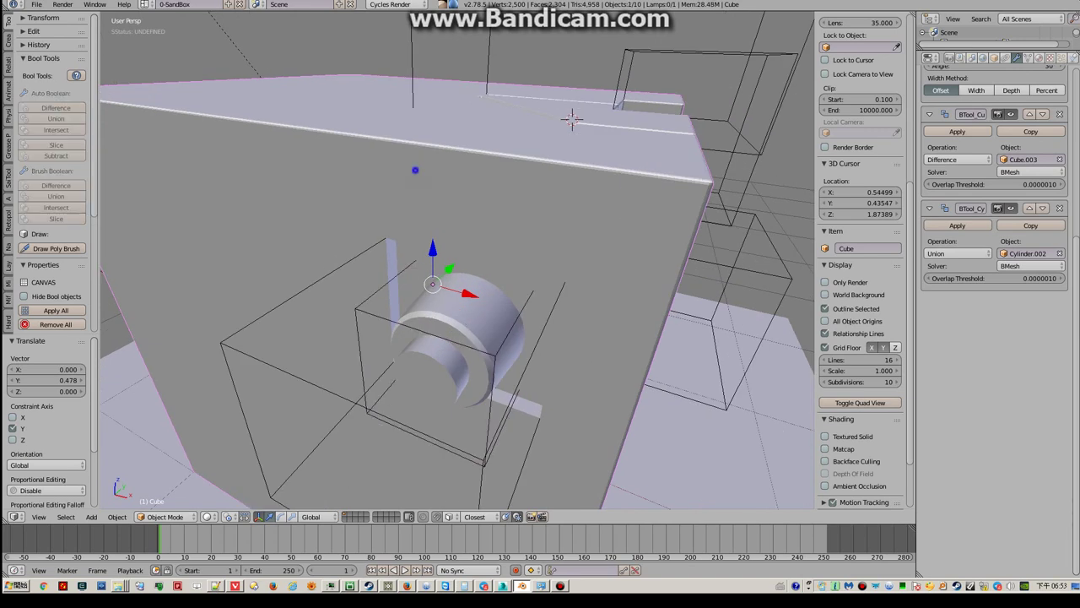
Move both BTool boolean modifiers above the Bevel modifier
{"action": "scroll", "coordinate": [1000, 203], "scroll_direction": "up", "scroll_amount": 2}
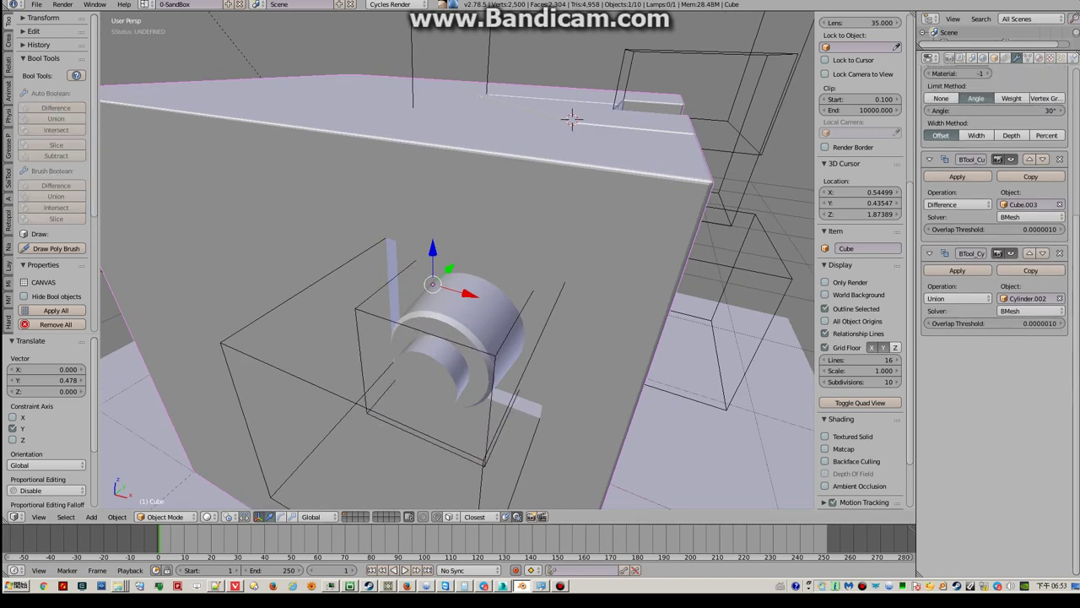
{"action": "scroll", "coordinate": [1000, 202], "scroll_direction": "up", "scroll_amount": 3}
{"action": "scroll", "coordinate": [1000, 202], "scroll_direction": "up", "scroll_amount": 2}
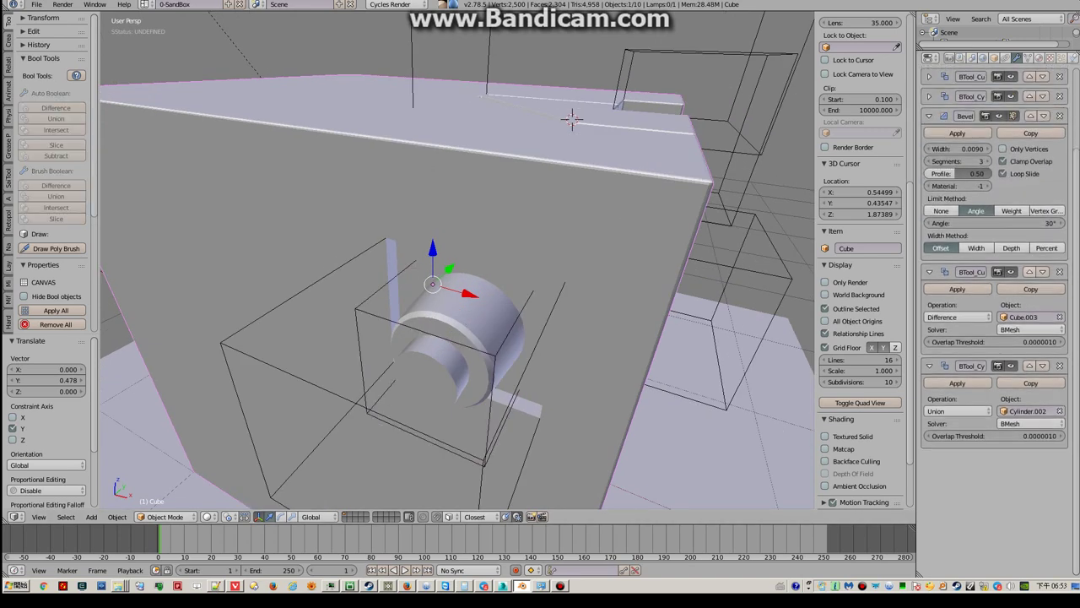
{"action": "left_click", "coordinate": [1030, 271]}
{"action": "left_click", "coordinate": [1030, 366]}
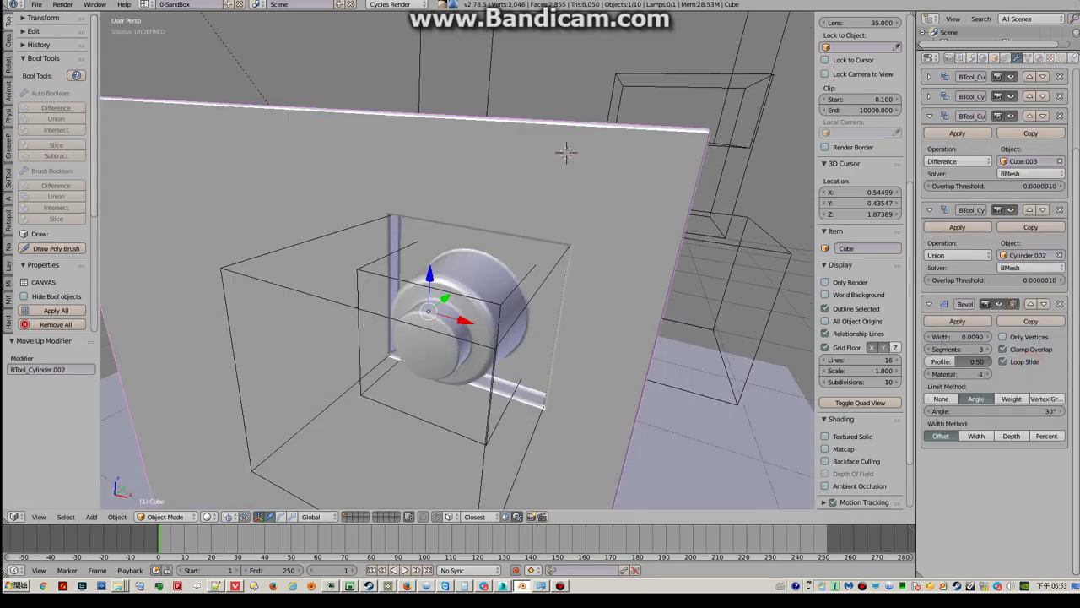
{"action": "middle_click_drag", "start_coordinate": [506, 296], "coordinate": [422, 253]}
Nudge the copied cutter box Cube.003 slightly to a new position
{"action": "right_click", "coordinate": [222, 246]}
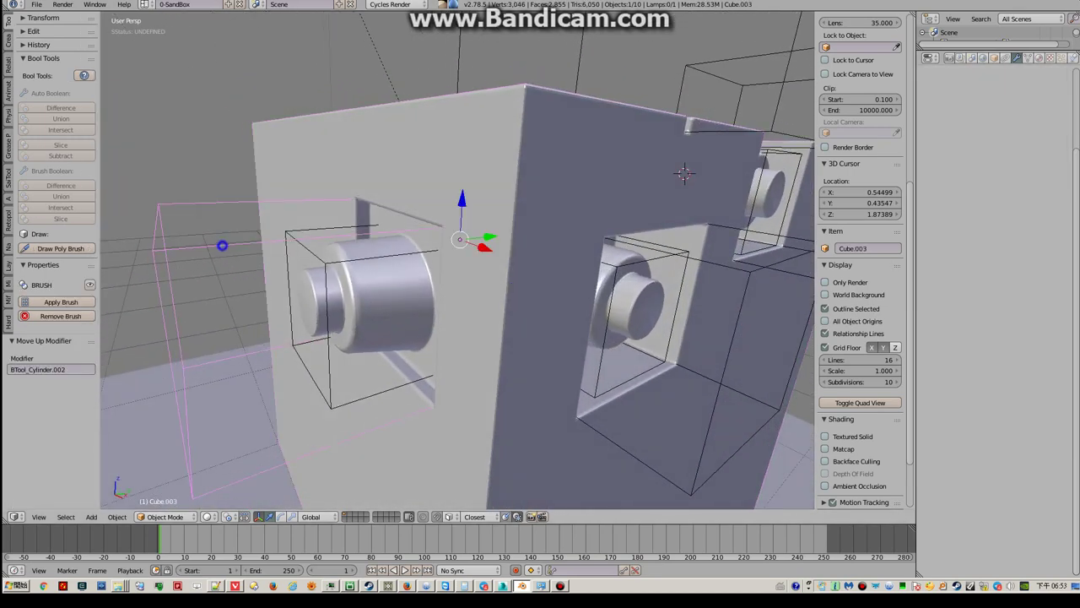
{"action": "key", "text": "g"}
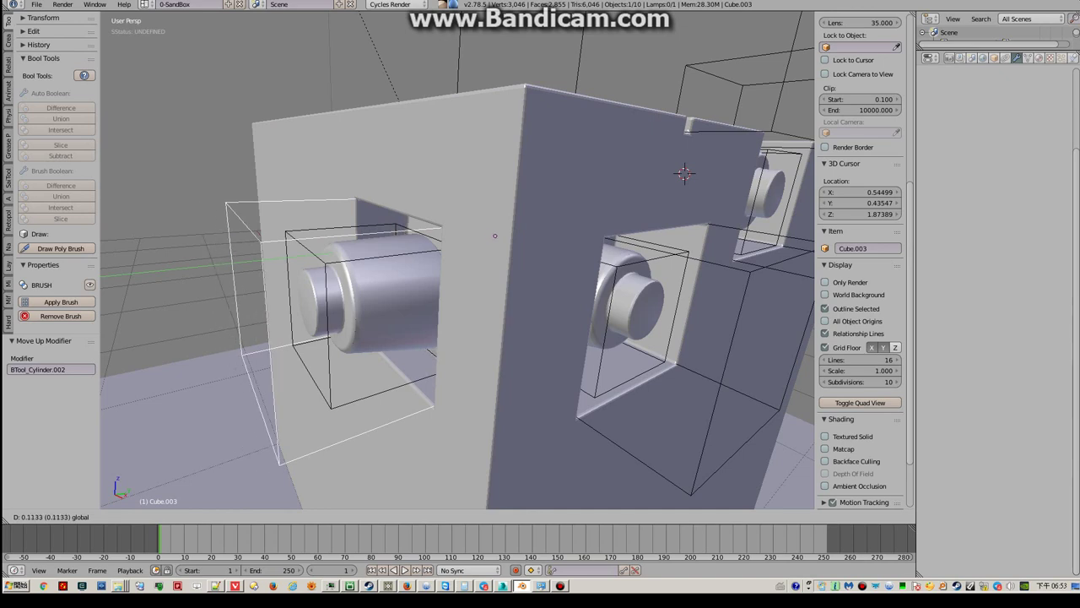
{"action": "left_click", "coordinate": [494, 235]}
Pull the copied cylinder knob out of the box along Y
{"action": "right_click", "coordinate": [299, 227]}
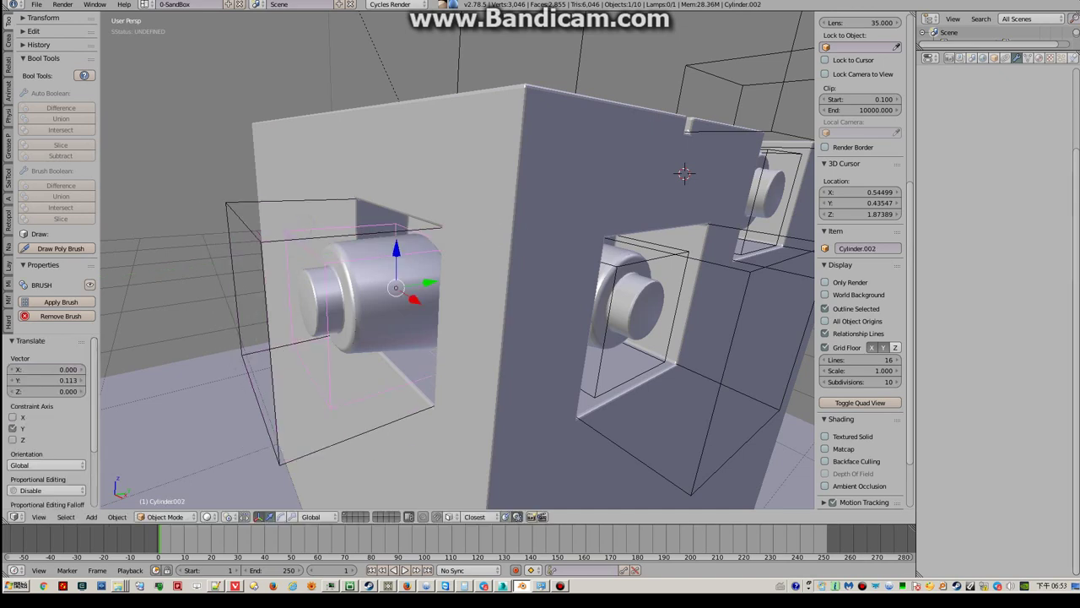
{"action": "key", "text": "g"}
{"action": "key", "text": "y"}
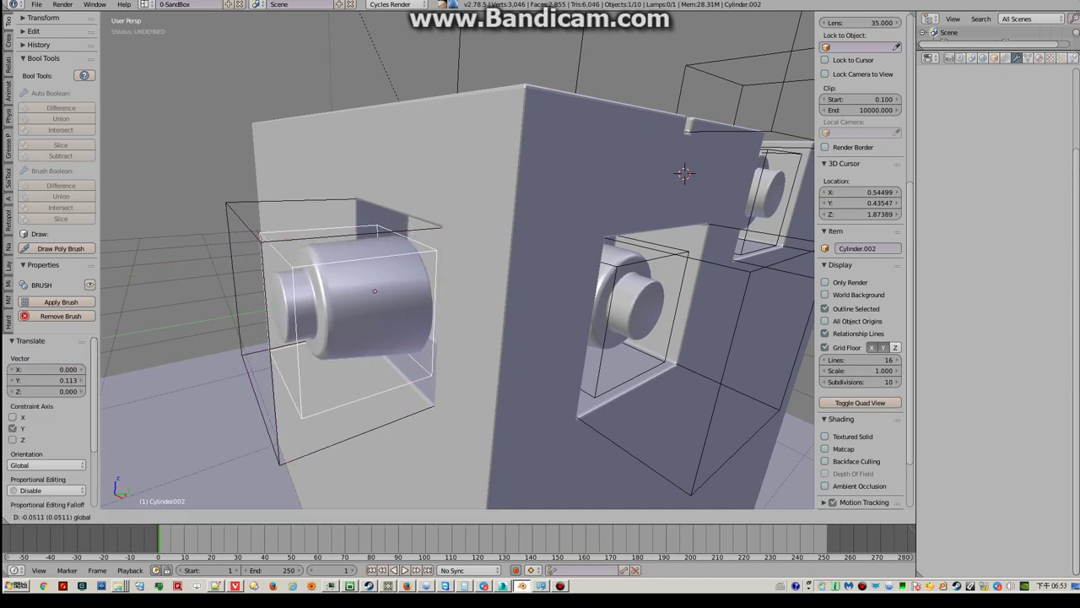
{"action": "key", "text": "Return"}
{"action": "middle_click_drag", "start_coordinate": [456, 253], "coordinate": [523, 278]}
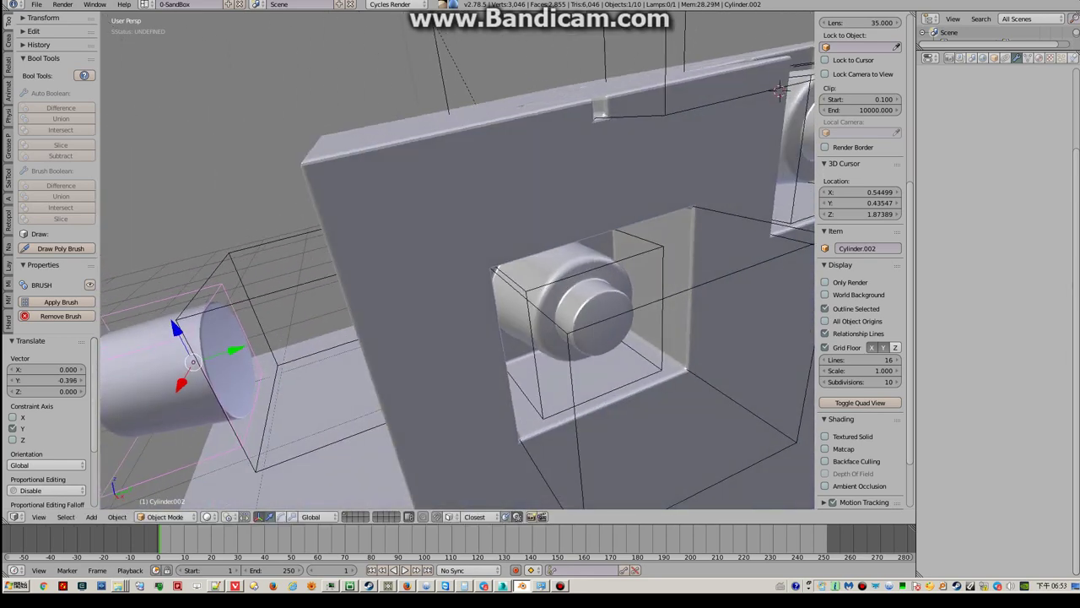
{"action": "mouse_move", "coordinate": [455, 253]}
{"action": "middle_mouse_down"}
{"action": "mouse_move", "coordinate": [506, 270]}
{"action": "mouse_move", "coordinate": [405, 253]}
{"action": "mouse_move", "coordinate": [439, 262]}
{"action": "middle_mouse_up"}
{"action": "key", "text": "Tab"}
Delete the cylinder's inner half and a stray vertex, leaving a thin ring
{"action": "key", "text": "g"}
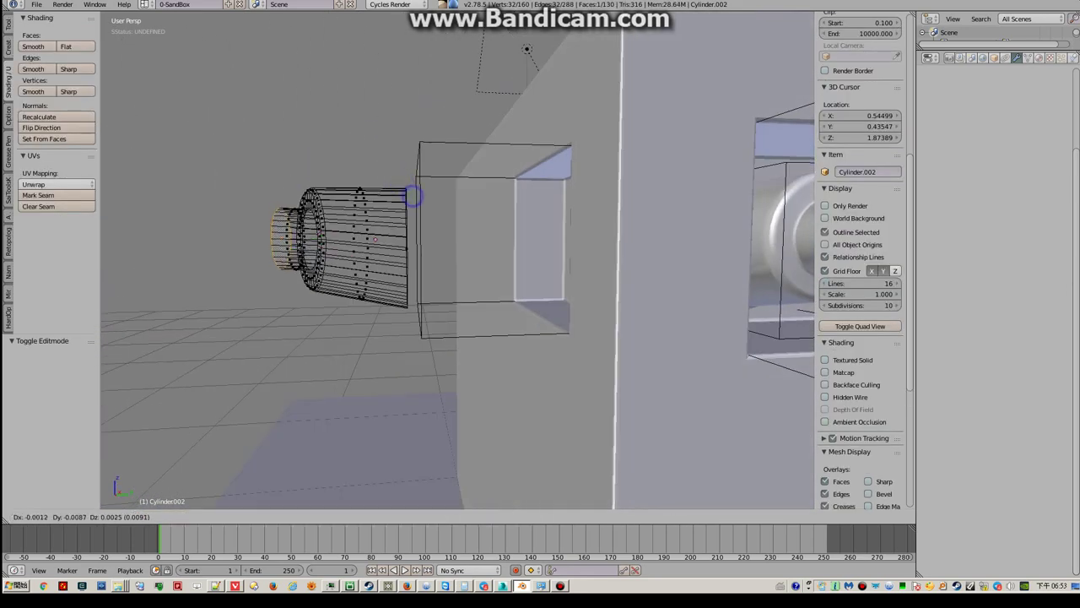
{"action": "right_click", "coordinate": [429, 351]}
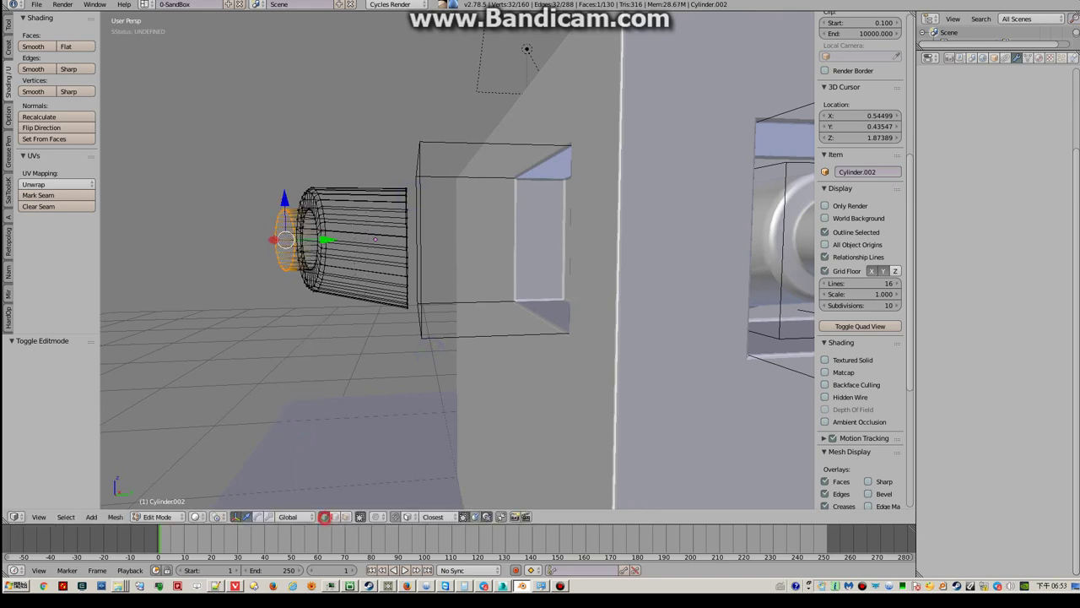
{"action": "key", "text": "a"}
{"action": "scroll", "coordinate": [861, 253], "scroll_direction": "down", "scroll_amount": 3}
{"action": "left_click_drag", "start_coordinate": [420, 126], "coordinate": [420, 131], "text": "ctrl"}
{"action": "scroll", "coordinate": [861, 253], "scroll_direction": "up", "scroll_amount": 3}
{"action": "key", "text": "x"}
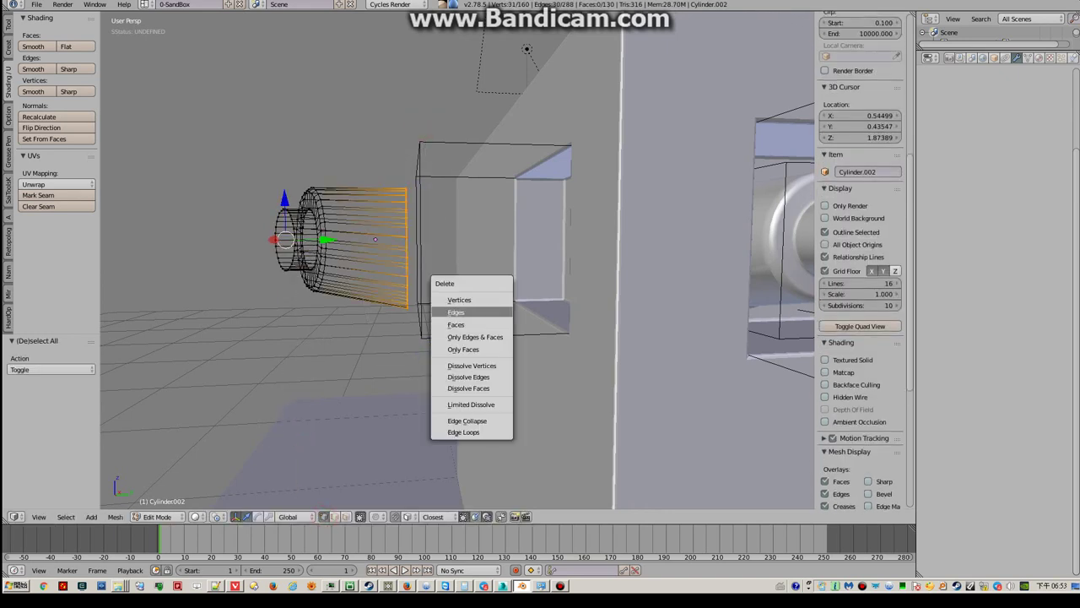
{"action": "middle_click_drag", "start_coordinate": [471, 292], "coordinate": [481, 295]}
{"action": "key", "text": "x"}
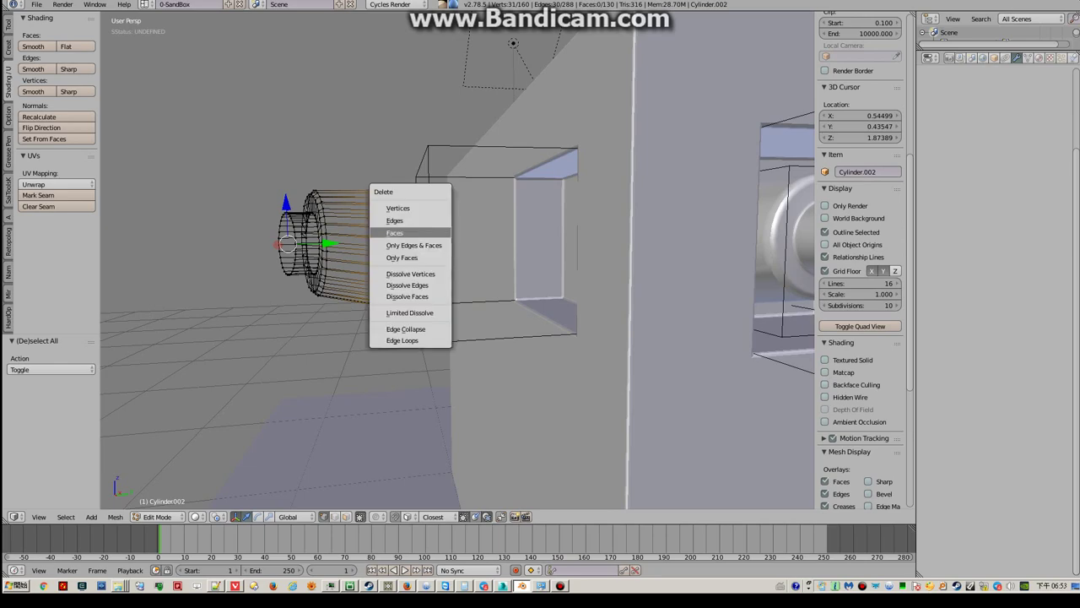
{"action": "left_click", "coordinate": [398, 208]}
{"action": "mouse_move", "coordinate": [422, 210]}
{"action": "middle_mouse_down"}
{"action": "mouse_move", "coordinate": [414, 258]}
{"action": "mouse_move", "coordinate": [401, 251]}
{"action": "middle_mouse_up"}
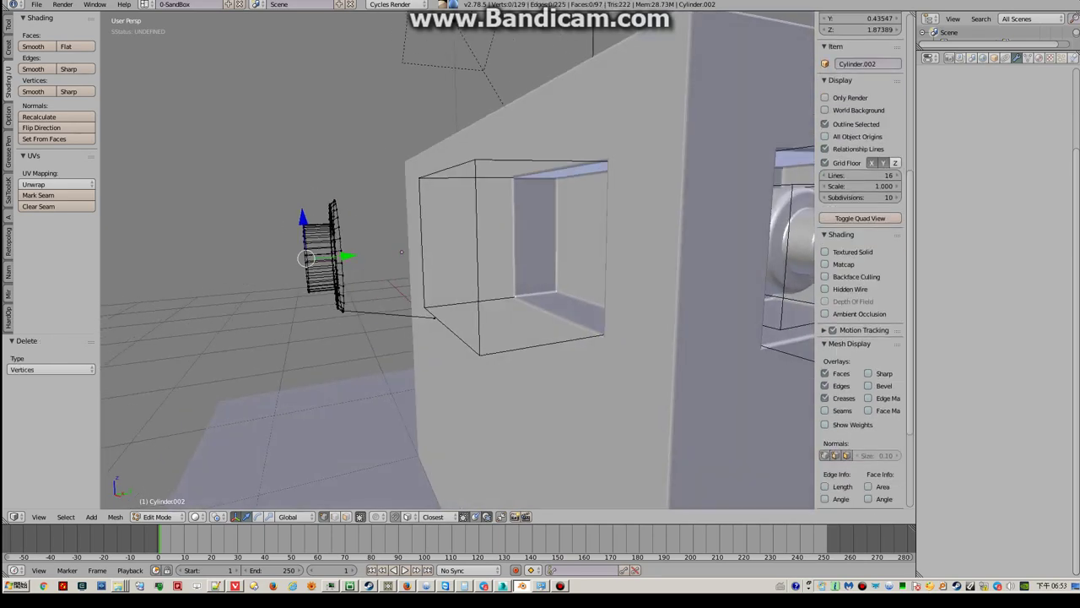
{"action": "key", "text": "x"}
{"action": "left_click", "coordinate": [413, 297]}
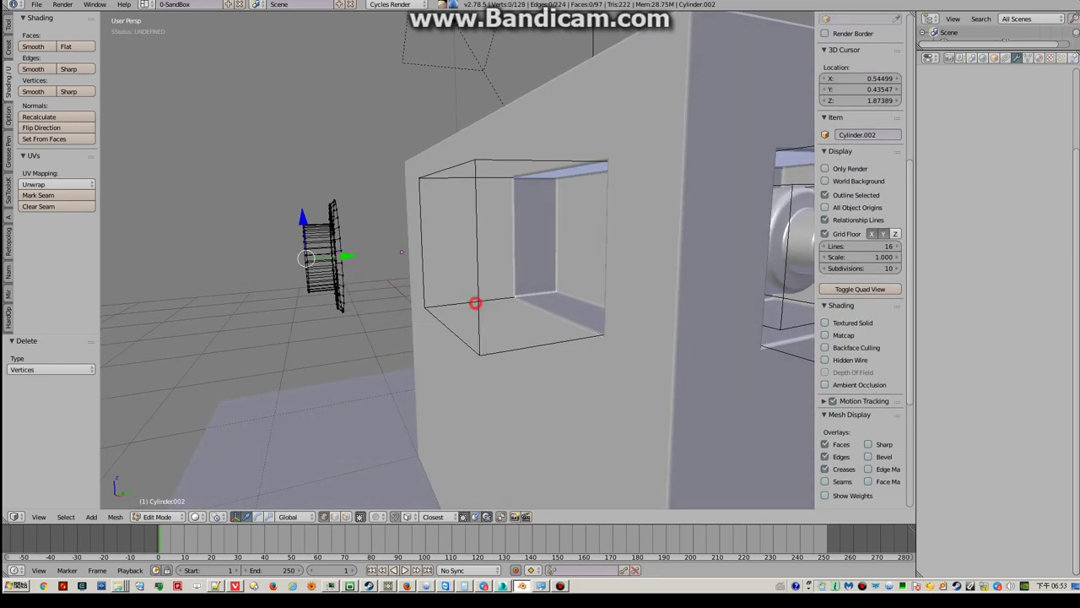
{"action": "mouse_move", "coordinate": [413, 297]}
{"action": "middle_mouse_down"}
{"action": "mouse_move", "coordinate": [407, 250]}
{"action": "mouse_move", "coordinate": [331, 251]}
{"action": "middle_mouse_up"}
Extrude the ring's outer rim loop 0.1432 along Y toward the box, using Individual Origins pivot
{"action": "right_click", "coordinate": [407, 251], "text": "alt"}
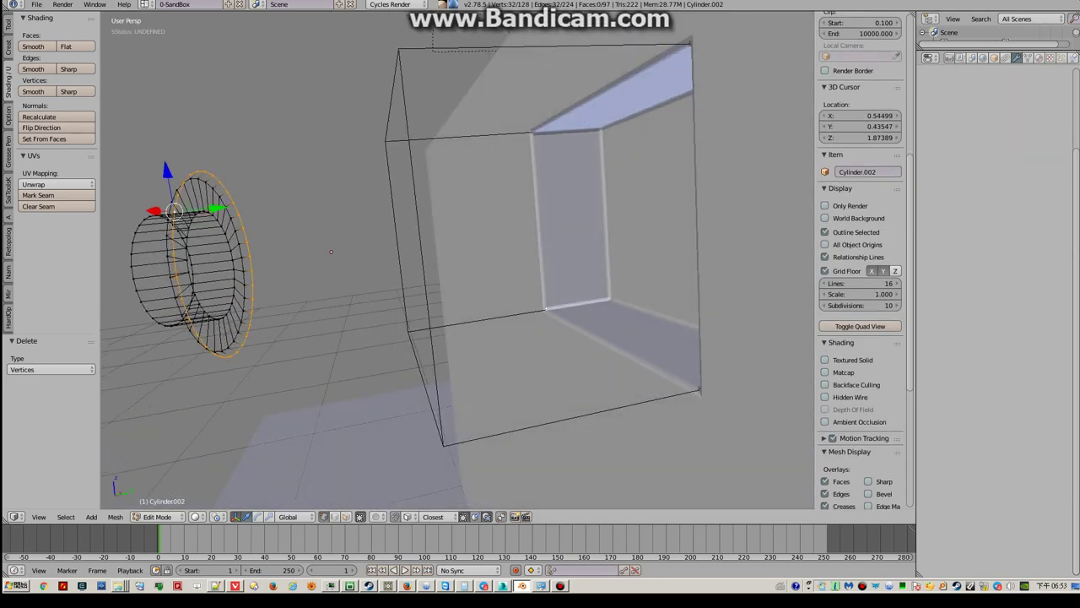
{"action": "left_click", "coordinate": [217, 516]}
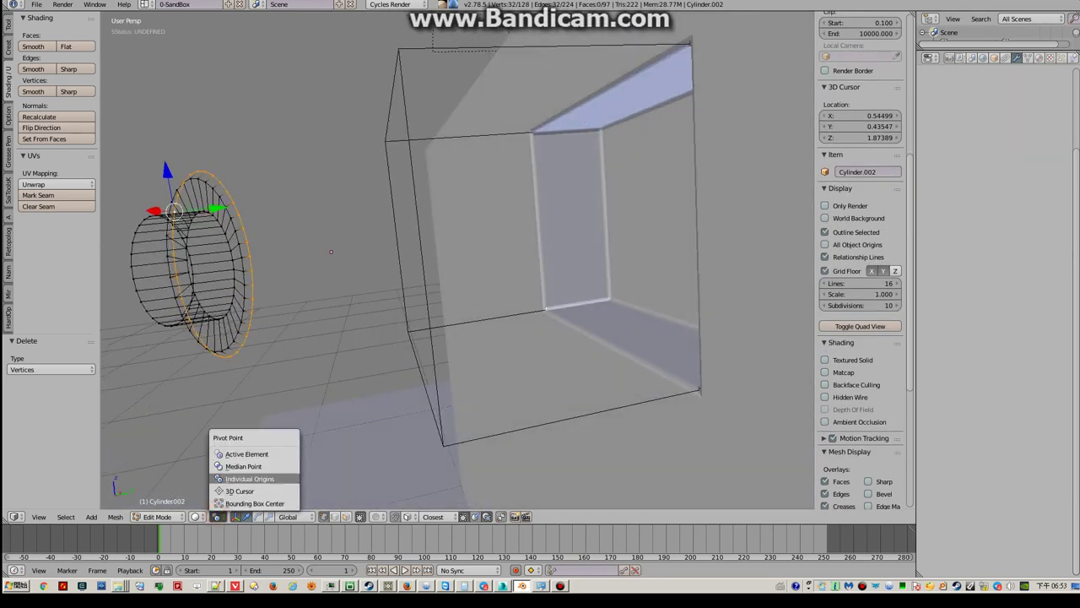
{"action": "middle_click_drag", "start_coordinate": [331, 251], "coordinate": [390, 232]}
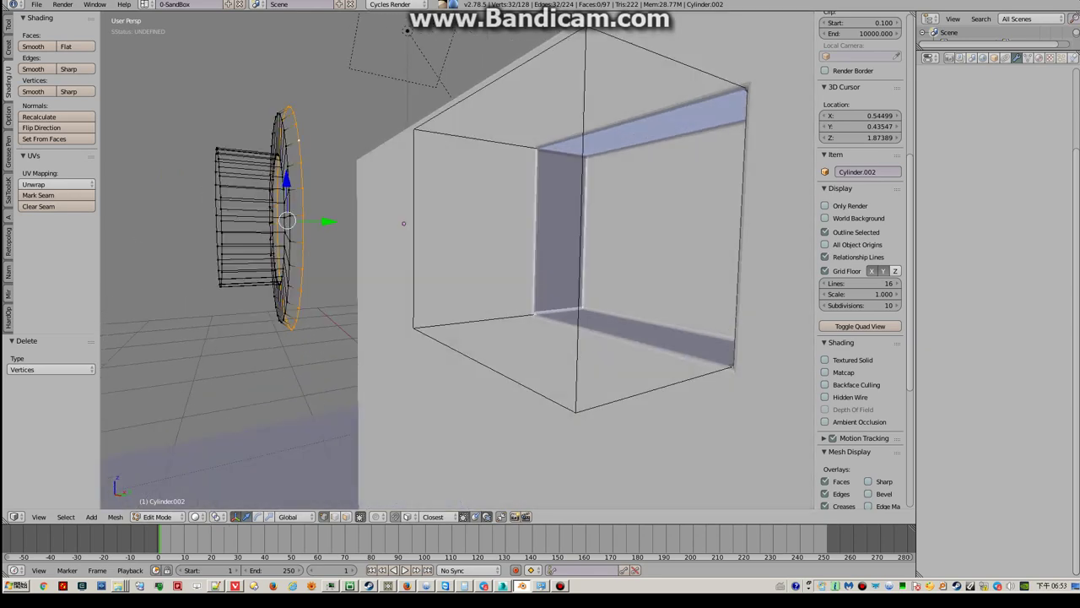
{"action": "key", "text": "e"}
{"action": "key", "text": "y"}
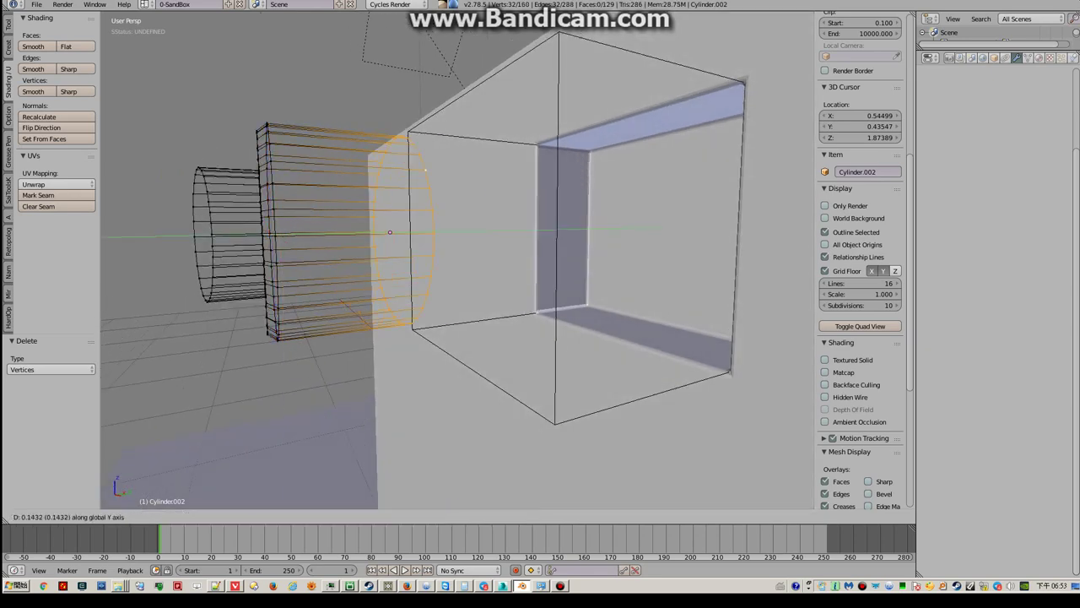
{"action": "key", "text": "Return"}
{"action": "key", "text": "Tab"}
Move the knob along Y and, in Edit Mode, push its front section back
{"action": "key", "text": "z"}
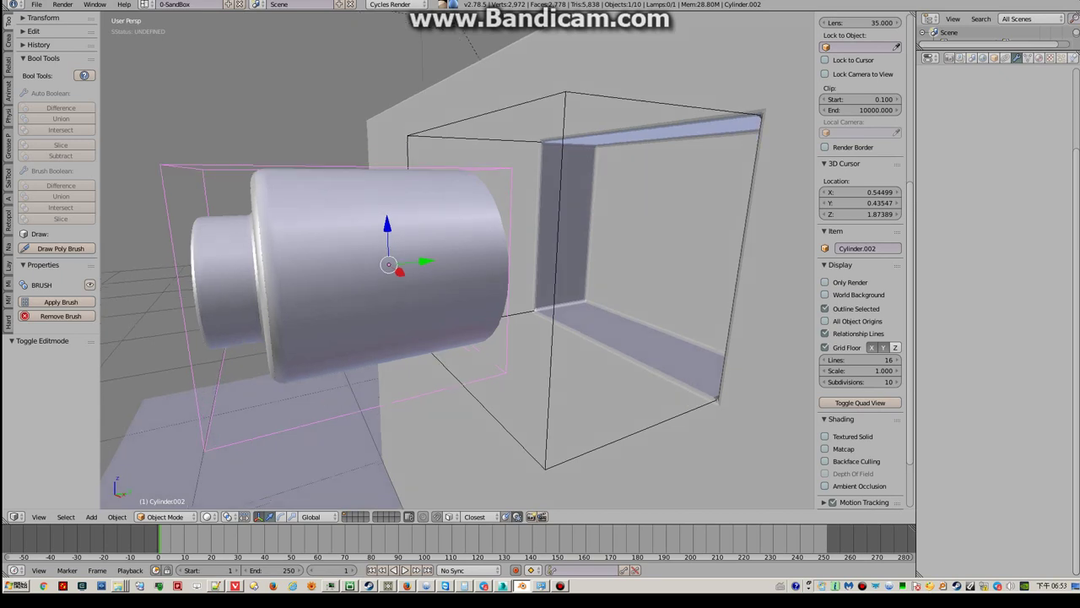
{"action": "key", "text": "g"}
{"action": "key", "text": "y"}
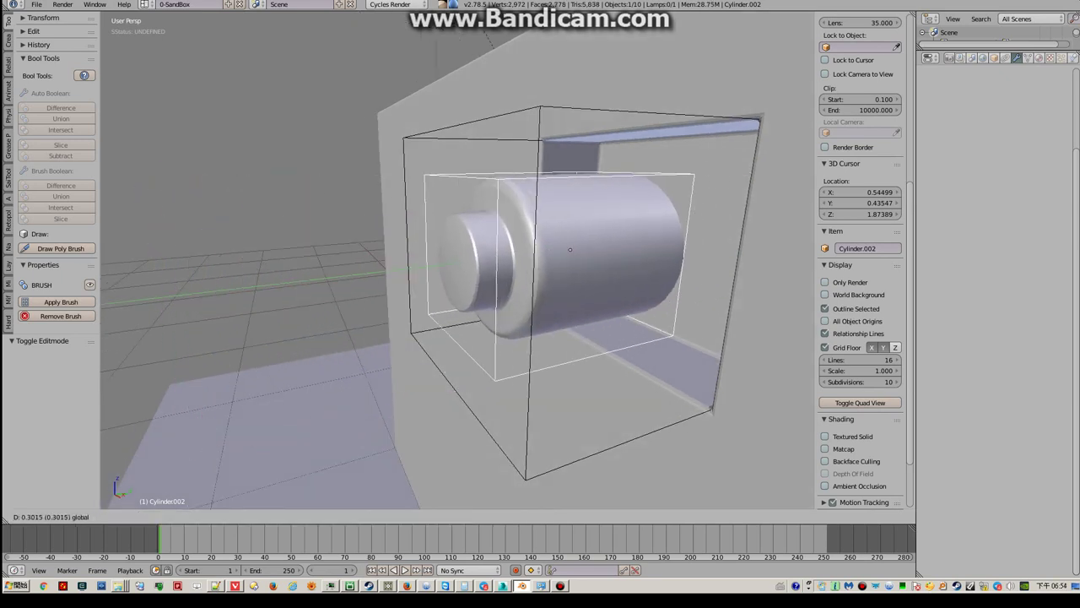
{"action": "key", "text": "Return"}
{"action": "middle_click_drag", "start_coordinate": [472, 279], "coordinate": [268, 298]}
{"action": "key", "text": "Tab"}
{"action": "key", "text": "z"}
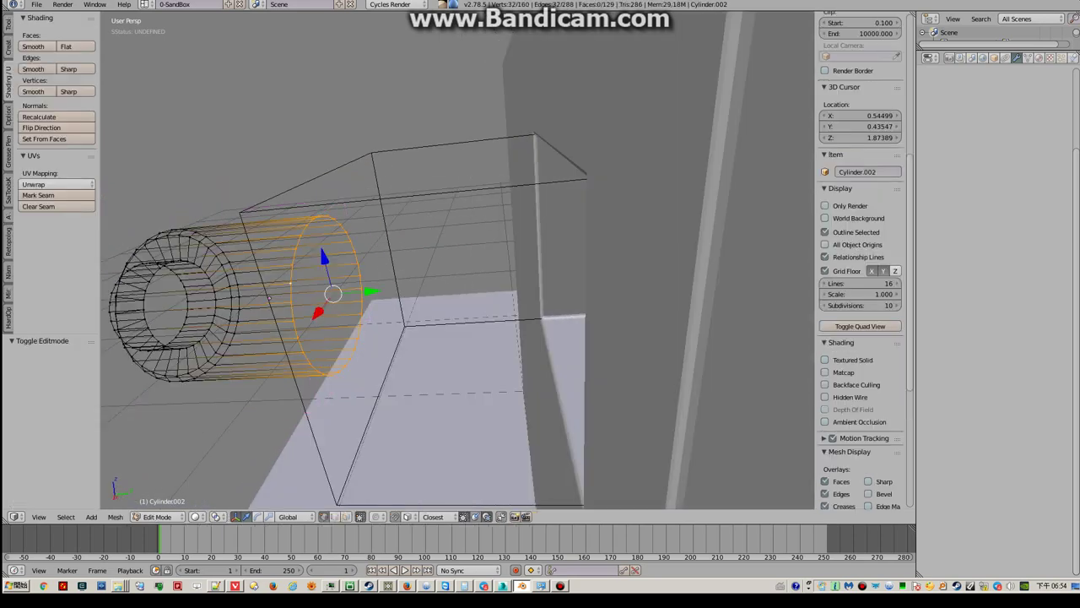
{"action": "left_click_drag", "start_coordinate": [372, 292], "coordinate": [370, 292]}
{"action": "left_click_drag", "start_coordinate": [269, 298], "coordinate": [268, 299]}
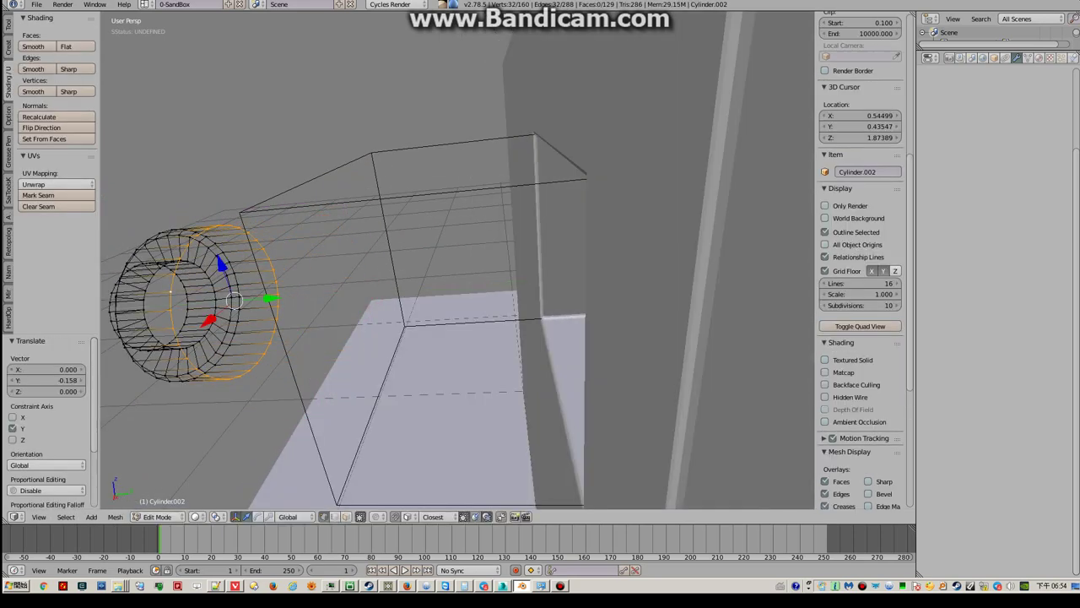
{"action": "middle_click_drag", "start_coordinate": [456, 295], "coordinate": [338, 279]}
{"action": "key", "text": "Tab"}
{"action": "key", "text": "z"}
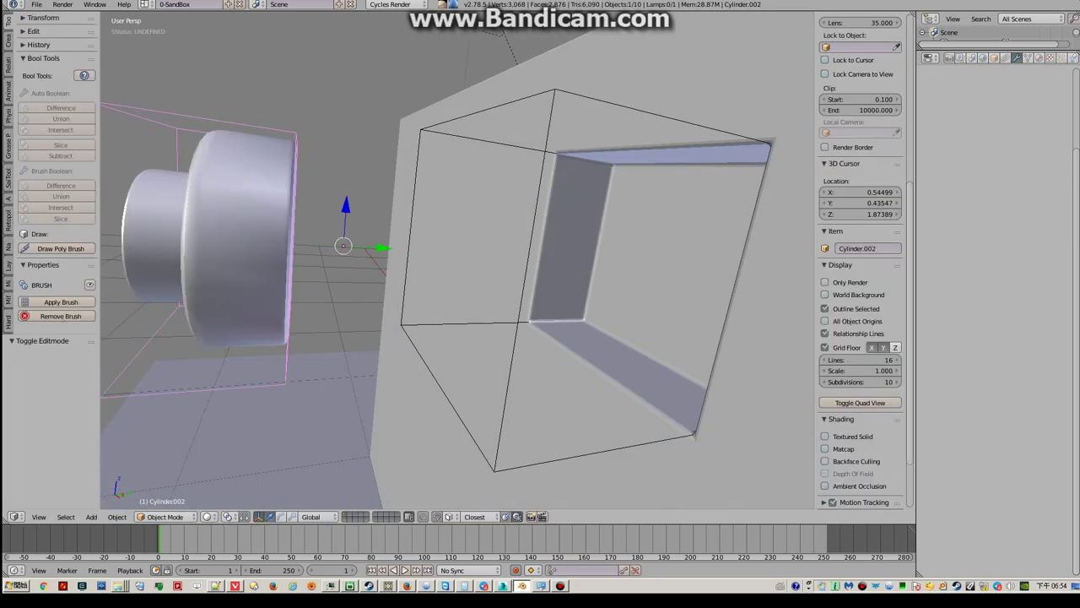
Move the knob 0.648 along Y so it sits inside the recess
{"action": "middle_click_drag", "start_coordinate": [456, 279], "coordinate": [405, 274]}
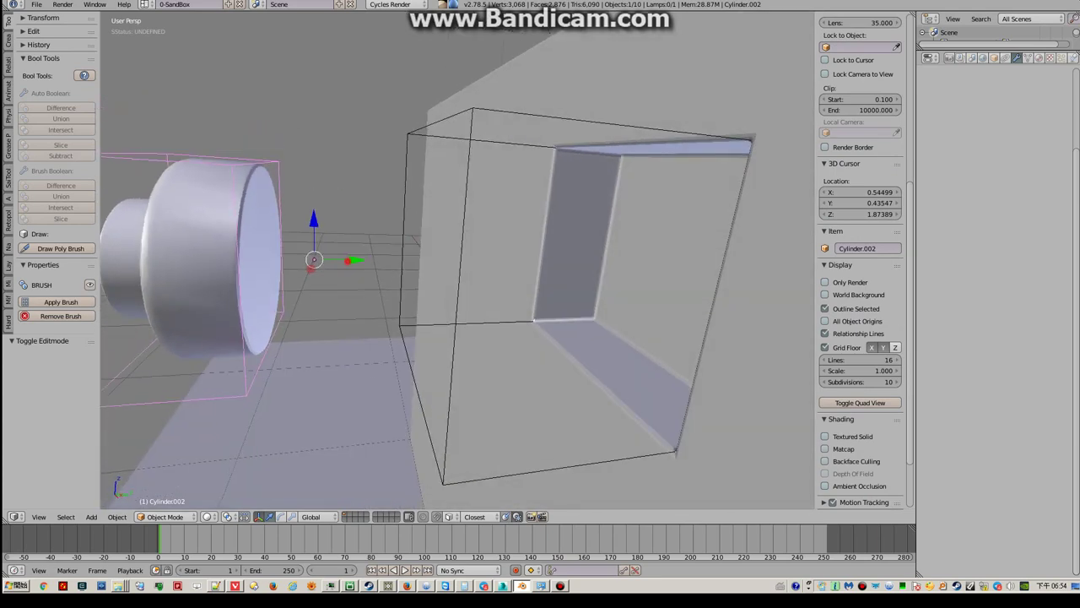
{"action": "key", "text": "g"}
{"action": "key", "text": "y"}
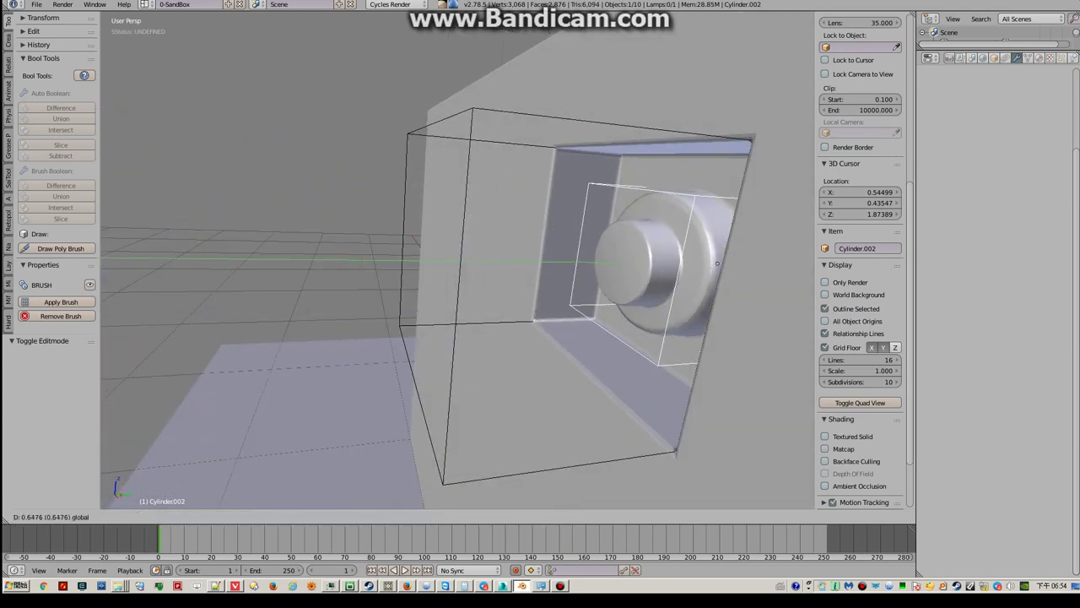
{"action": "left_click", "coordinate": [716, 264]}
{"action": "mouse_move", "coordinate": [716, 263]}
{"action": "middle_mouse_down"}
{"action": "mouse_move", "coordinate": [673, 175]}
{"action": "mouse_move", "coordinate": [534, 196]}
{"action": "mouse_move", "coordinate": [590, 228]}
{"action": "middle_mouse_up"}
Scale the knob up 1.193 times
{"action": "key", "text": "s"}
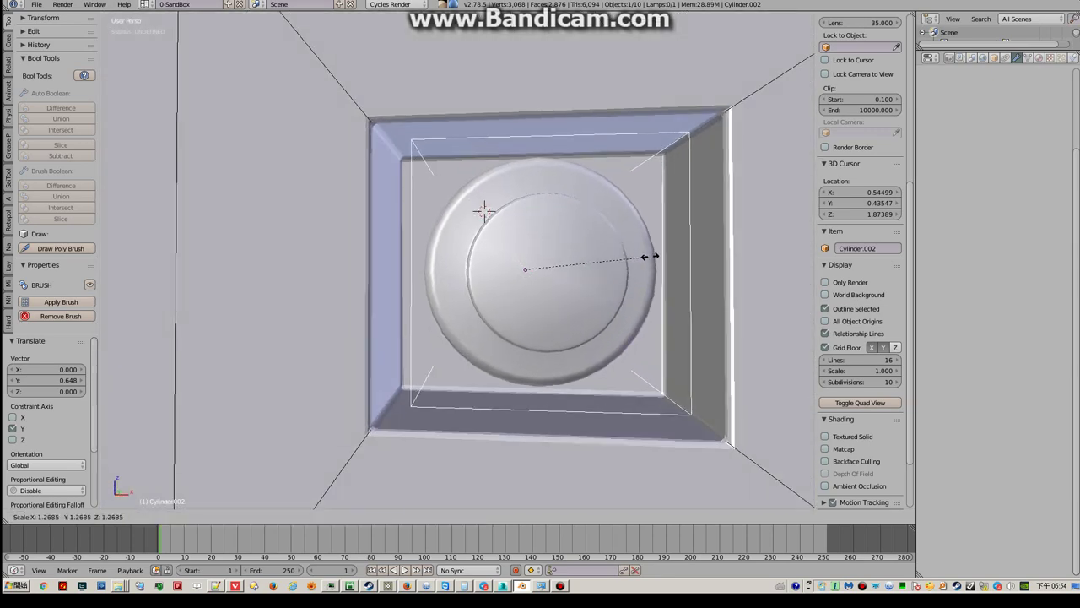
{"action": "left_click", "coordinate": [644, 256]}
{"action": "middle_click_drag", "start_coordinate": [644, 256], "coordinate": [591, 236]}
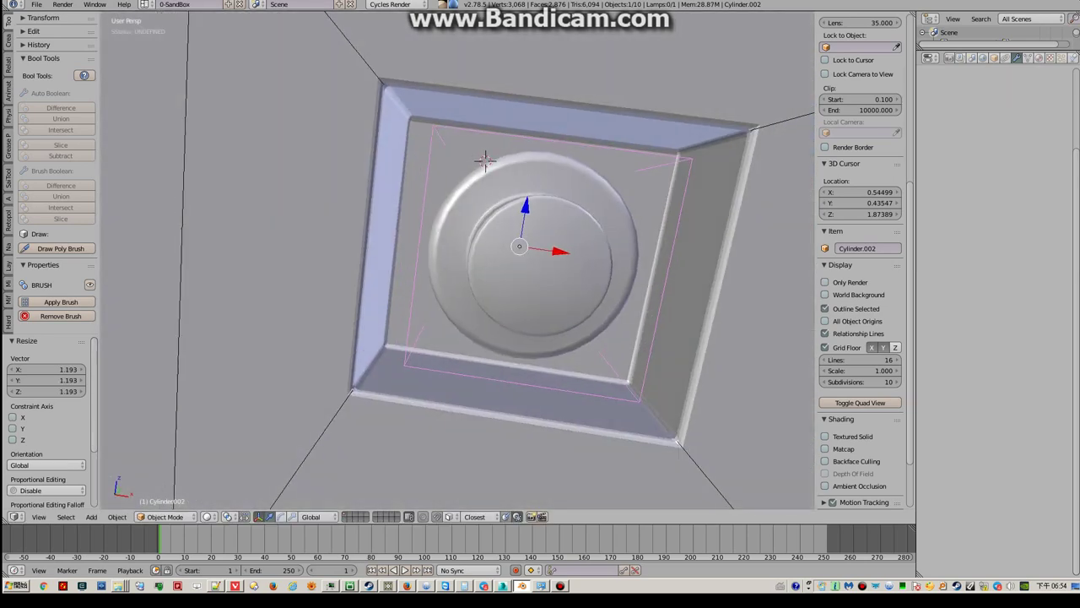
{"action": "mouse_move", "coordinate": [485, 160]}
{"action": "middle_mouse_down"}
{"action": "mouse_move", "coordinate": [463, 157]}
{"action": "mouse_move", "coordinate": [506, 169]}
{"action": "middle_mouse_up"}
{"action": "scroll", "coordinate": [463, 152], "scroll_direction": "up", "scroll_amount": 3}
{"action": "key", "text": "Tab"}
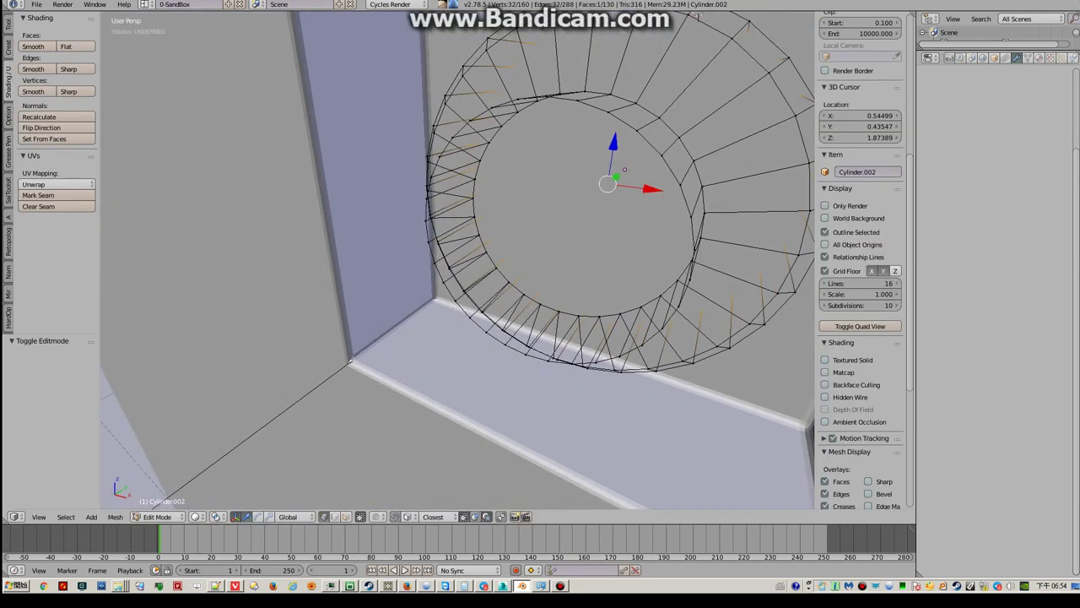
Delete a grown band of the knob's front vertices and fill the open end with a face
{"action": "left_click", "coordinate": [591, 98], "text": "alt"}
{"action": "middle_click_drag", "start_coordinate": [597, 108], "coordinate": [619, 109]}
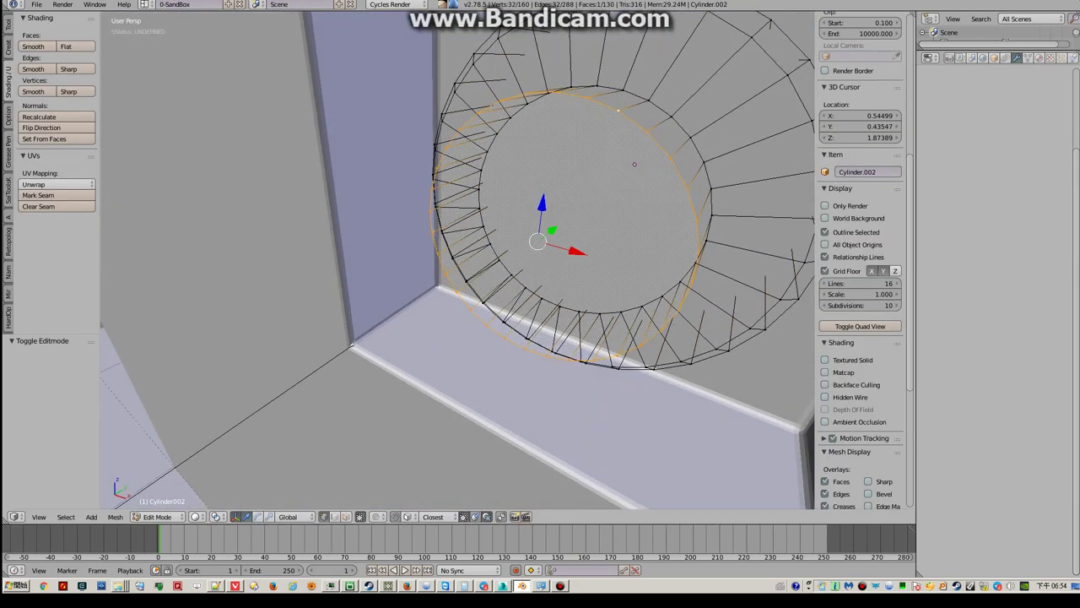
{"action": "key", "text": "ctrl+KP_Add"}
{"action": "key", "text": "x"}
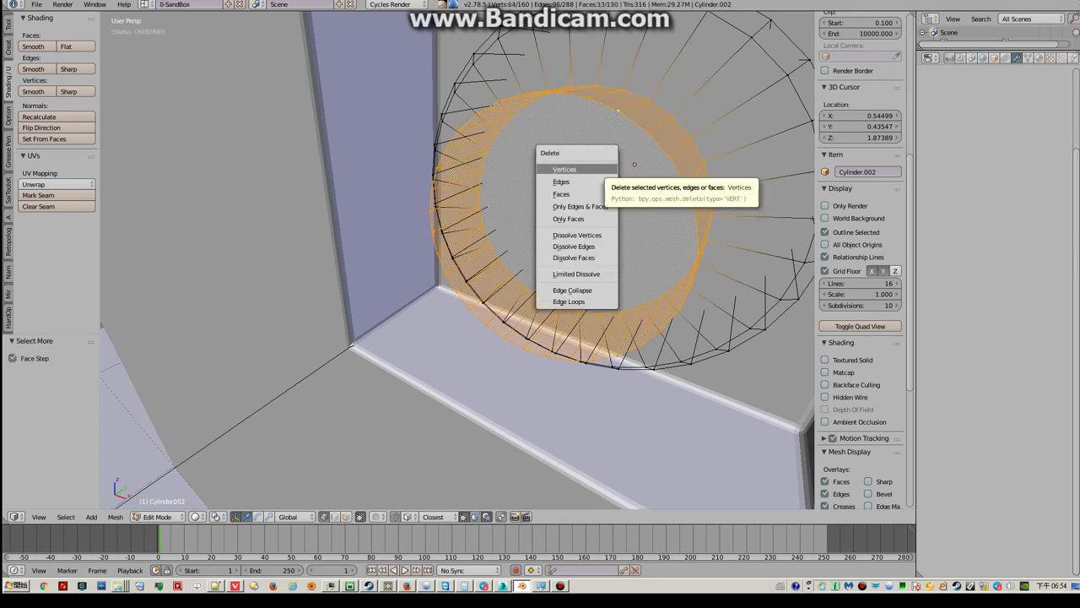
{"action": "left_click", "coordinate": [603, 169]}
{"action": "middle_click_drag", "start_coordinate": [633, 164], "coordinate": [623, 169]}
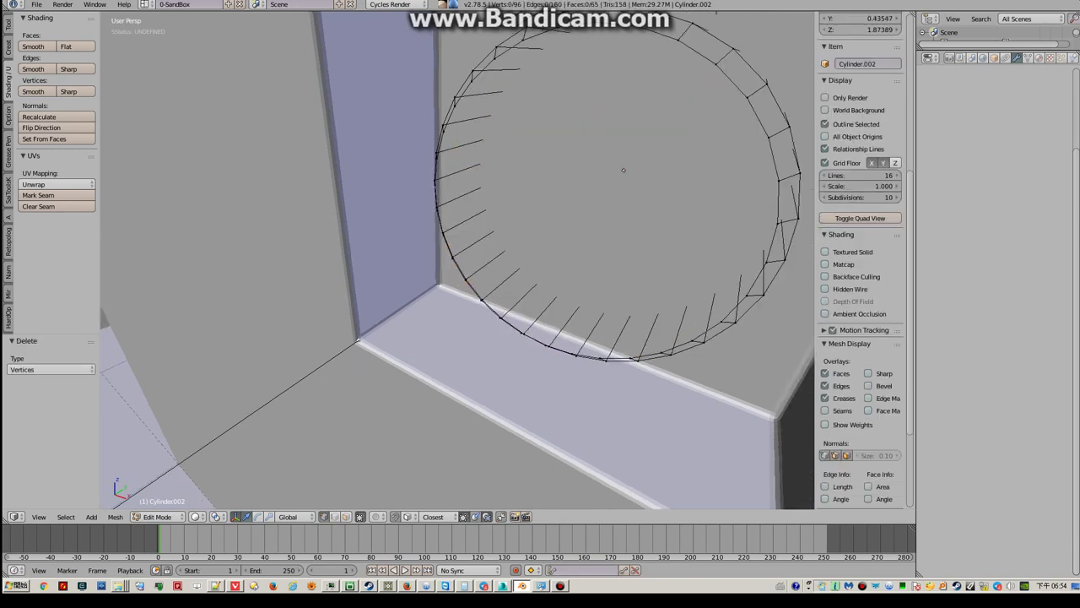
{"action": "scroll", "coordinate": [860, 254], "scroll_direction": "up", "scroll_amount": 1}
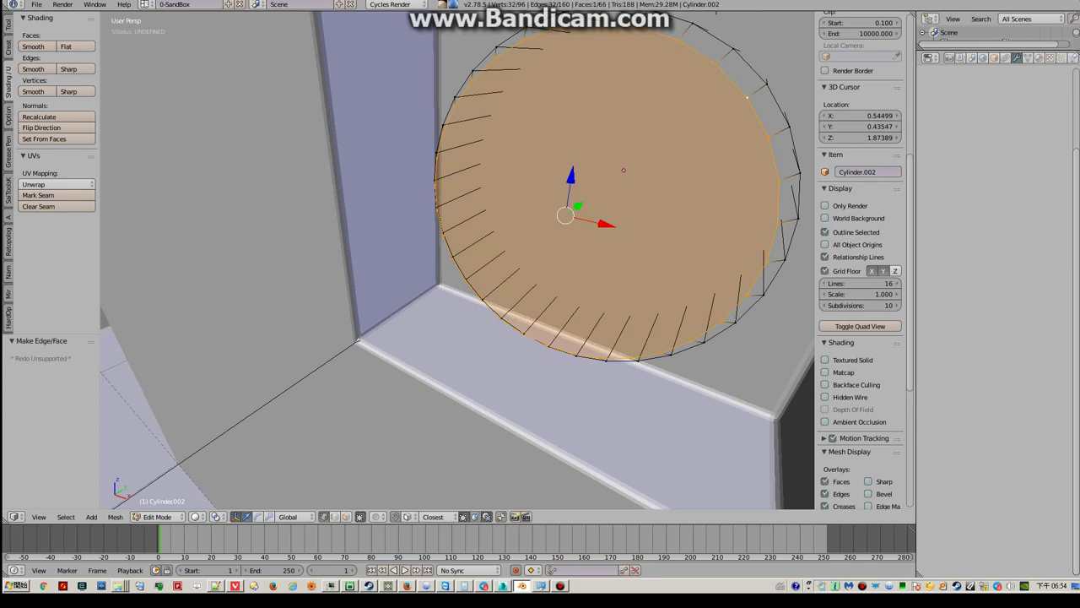
{"action": "mouse_move", "coordinate": [507, 211]}
{"action": "middle_mouse_down"}
{"action": "mouse_move", "coordinate": [381, 157]}
{"action": "mouse_move", "coordinate": [438, 144]}
{"action": "mouse_move", "coordinate": [399, 120]}
{"action": "middle_mouse_up"}
{"action": "key", "text": "Tab"}
{"action": "key", "text": "Tab"}
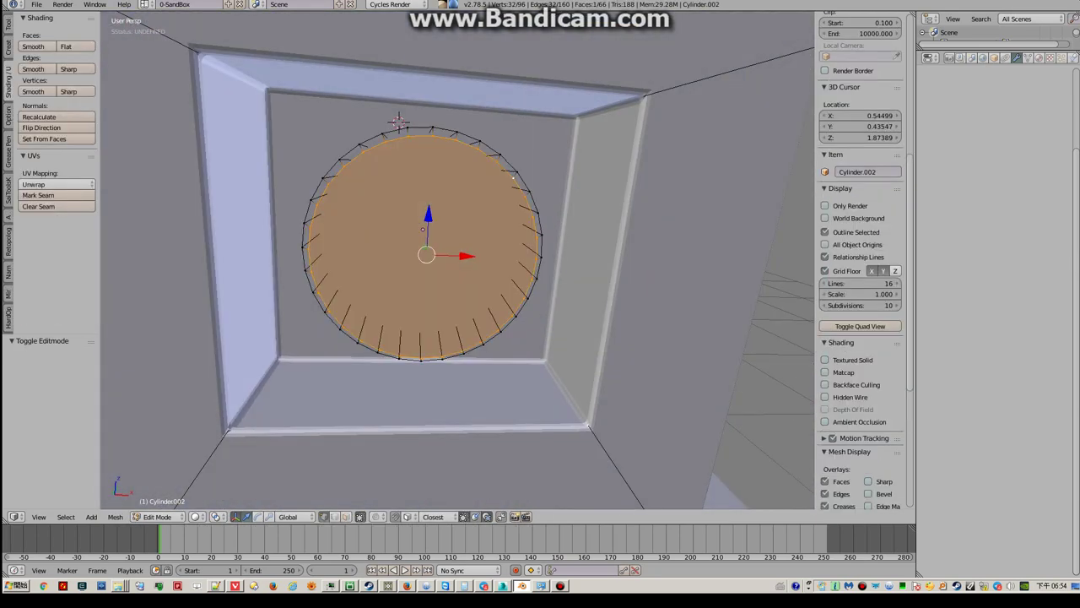
Extrude and shrink the front face into an inset, then extrude again and push it slightly outward
{"action": "key", "text": "e"}
{"action": "right_click", "coordinate": [562, 288]}
{"action": "key", "text": "s"}
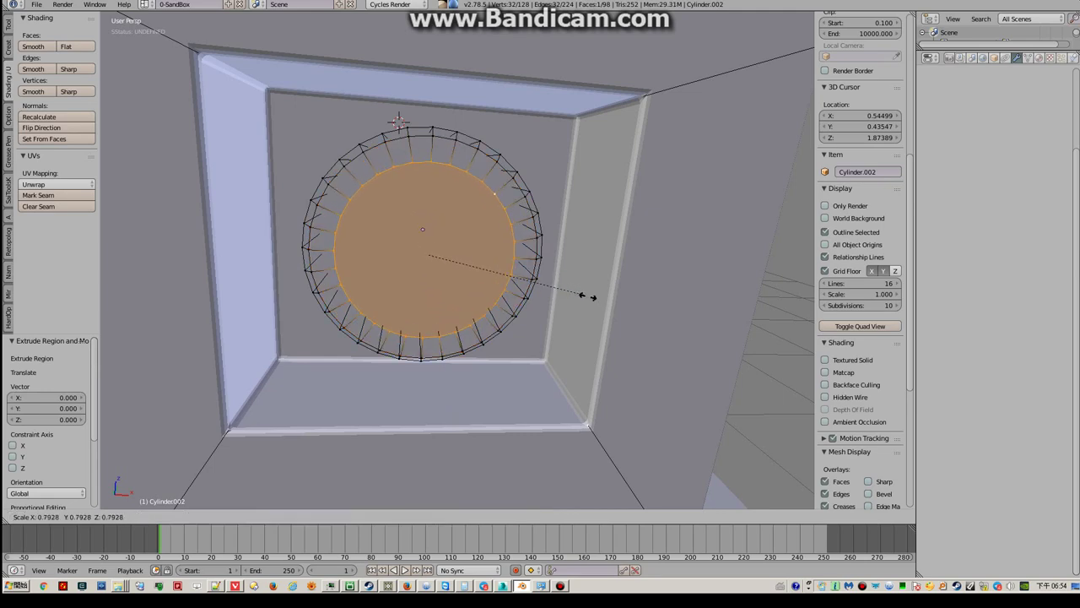
{"action": "left_click", "coordinate": [607, 305]}
{"action": "middle_click_drag", "start_coordinate": [608, 305], "coordinate": [578, 287]}
{"action": "key", "text": "e"}
{"action": "right_click", "coordinate": [486, 273]}
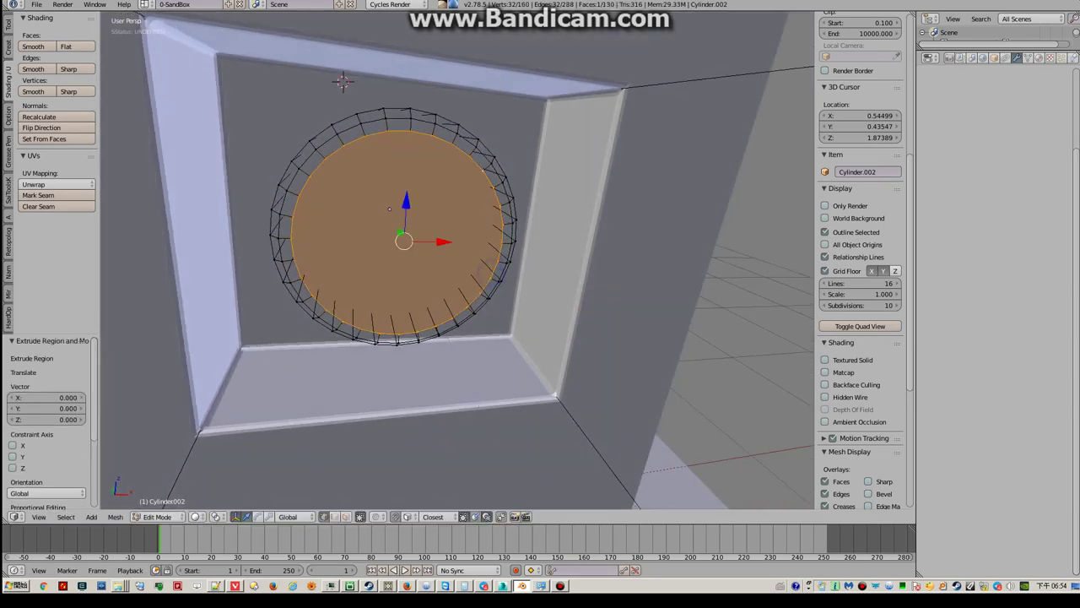
{"action": "middle_click_drag", "start_coordinate": [506, 279], "coordinate": [523, 287]}
{"action": "left_click_drag", "start_coordinate": [321, 216], "coordinate": [297, 199]}
{"action": "mouse_move", "coordinate": [422, 253]}
{"action": "middle_mouse_down"}
{"action": "mouse_move", "coordinate": [455, 278]}
{"action": "mouse_move", "coordinate": [472, 270]}
{"action": "middle_mouse_up"}
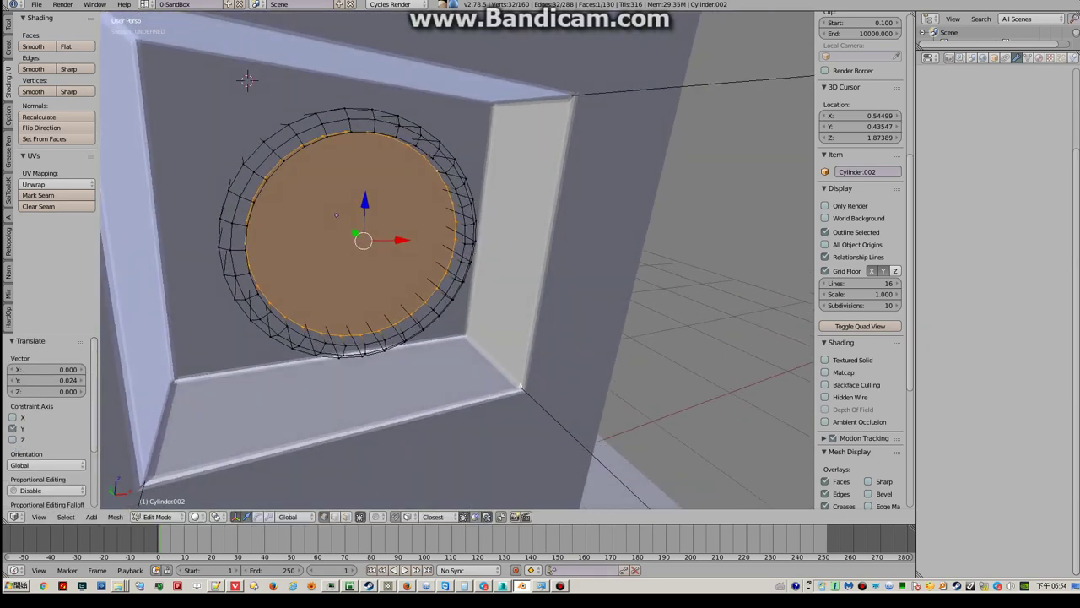
Extrude the face once more and scale it down to 0.939
{"action": "key", "text": "e"}
{"action": "right_click", "coordinate": [566, 296]}
{"action": "key", "text": "s"}
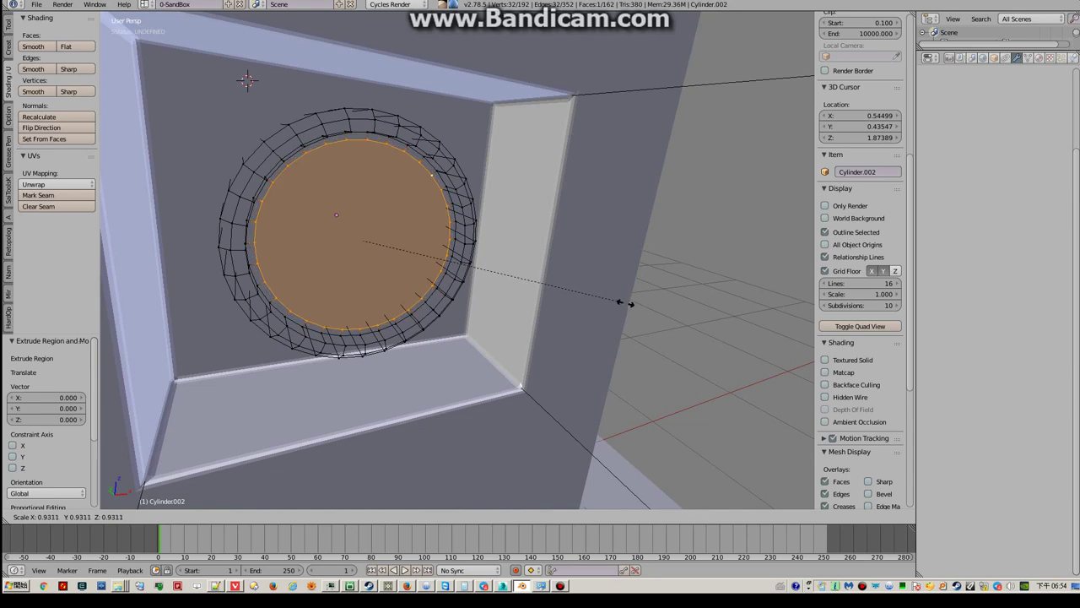
{"action": "left_click", "coordinate": [624, 304]}
{"action": "middle_click_drag", "start_coordinate": [624, 304], "coordinate": [591, 286]}
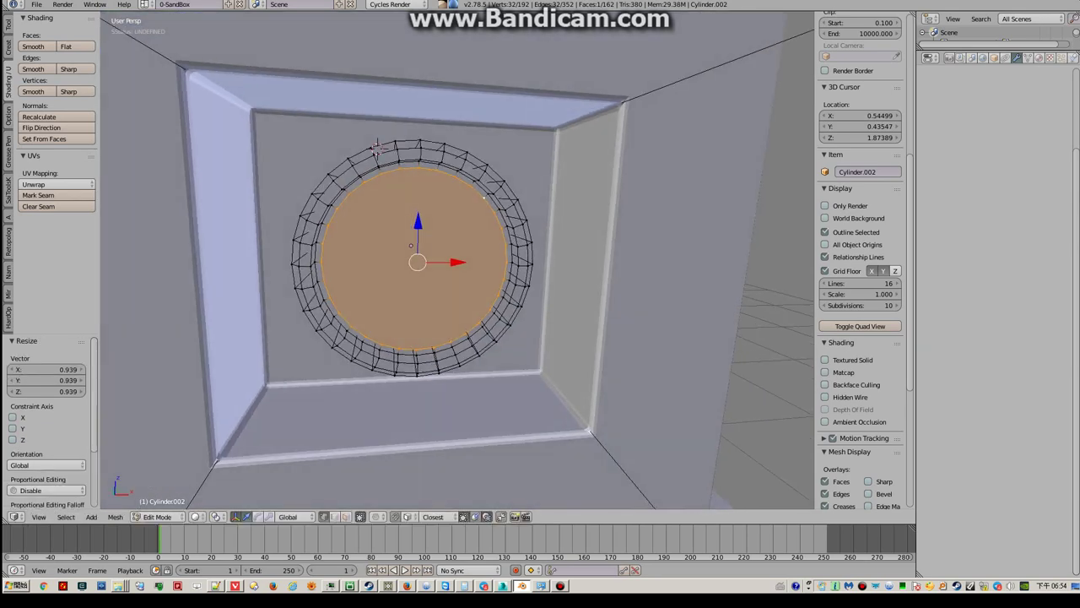
In Object Mode, scale the ring knob up 1.1 times
{"action": "key", "text": "Tab"}
{"action": "middle_click_drag", "start_coordinate": [410, 273], "coordinate": [442, 194]}
{"action": "scroll", "coordinate": [440, 187], "scroll_direction": "down", "scroll_amount": 2}
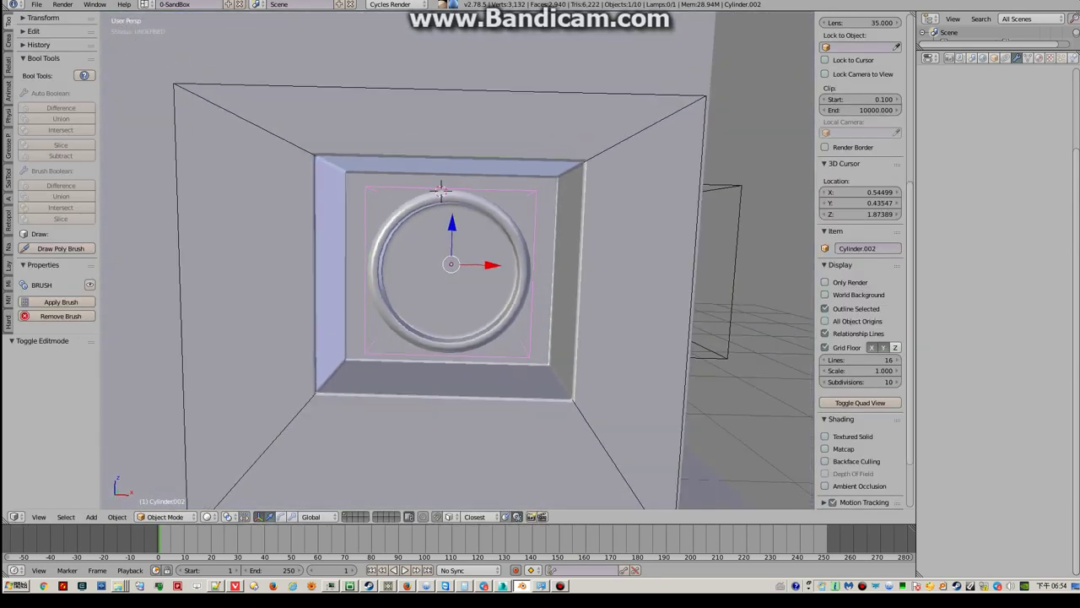
{"action": "key", "text": "s"}
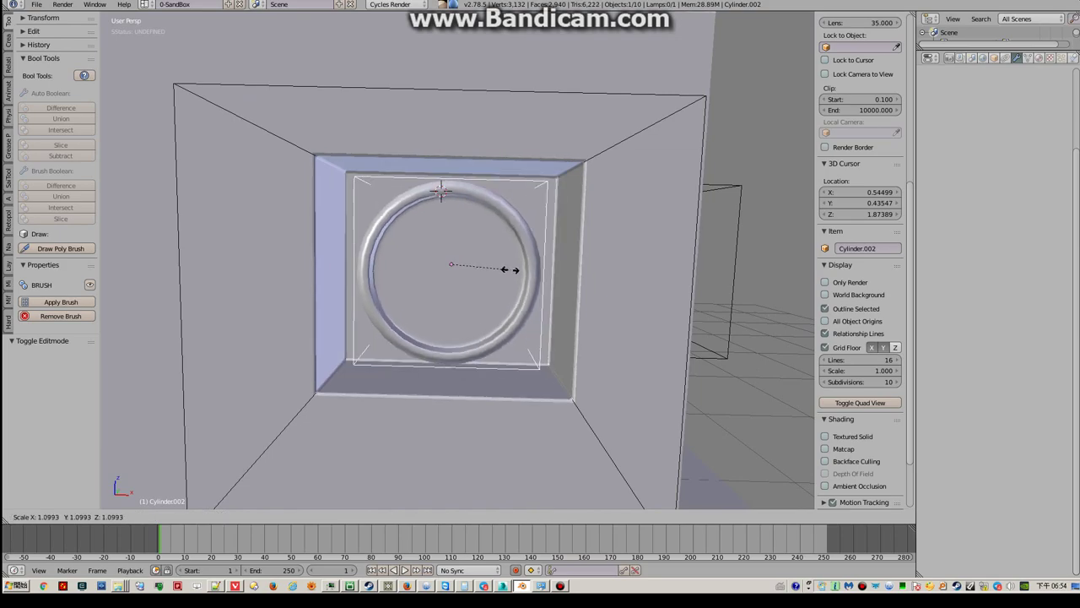
{"action": "left_click", "coordinate": [510, 270]}
{"action": "middle_click_drag", "start_coordinate": [509, 269], "coordinate": [624, 190]}
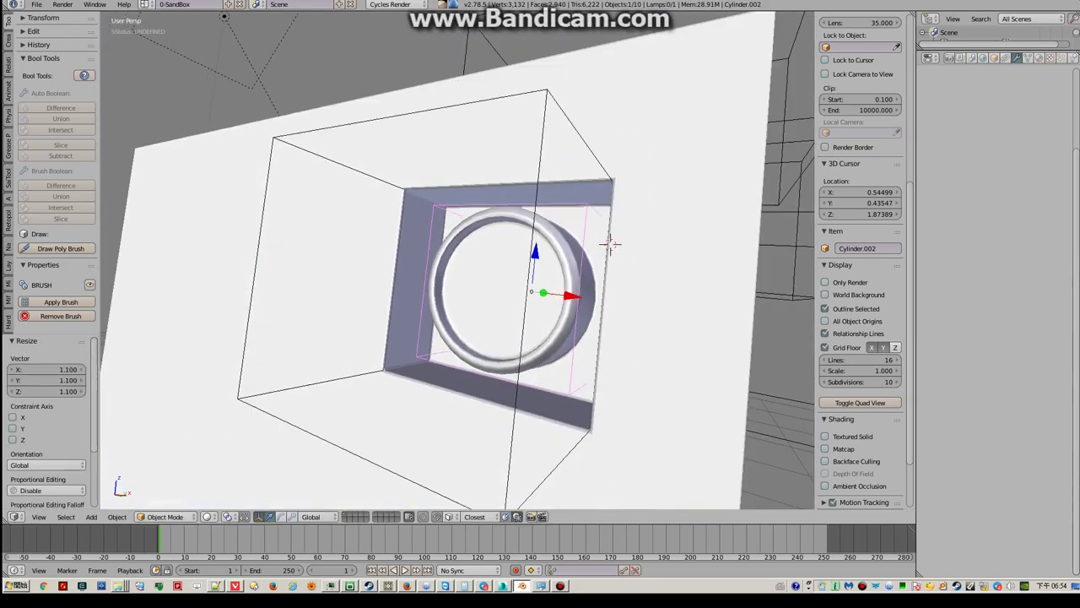
Select cutter box Cube.003 together with the ring and duplicate both
{"action": "middle_click_drag", "start_coordinate": [455, 262], "coordinate": [405, 219]}
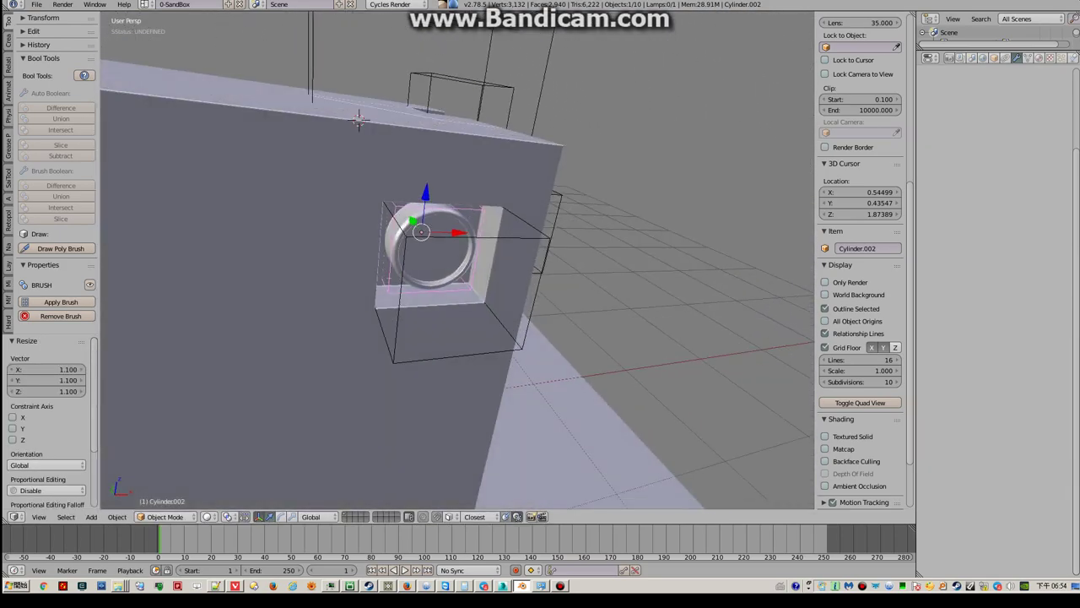
{"action": "scroll", "coordinate": [405, 236], "scroll_direction": "up", "scroll_amount": 3}
{"action": "right_click", "coordinate": [581, 217]}
{"action": "middle_click_drag", "start_coordinate": [581, 216], "coordinate": [664, 161]}
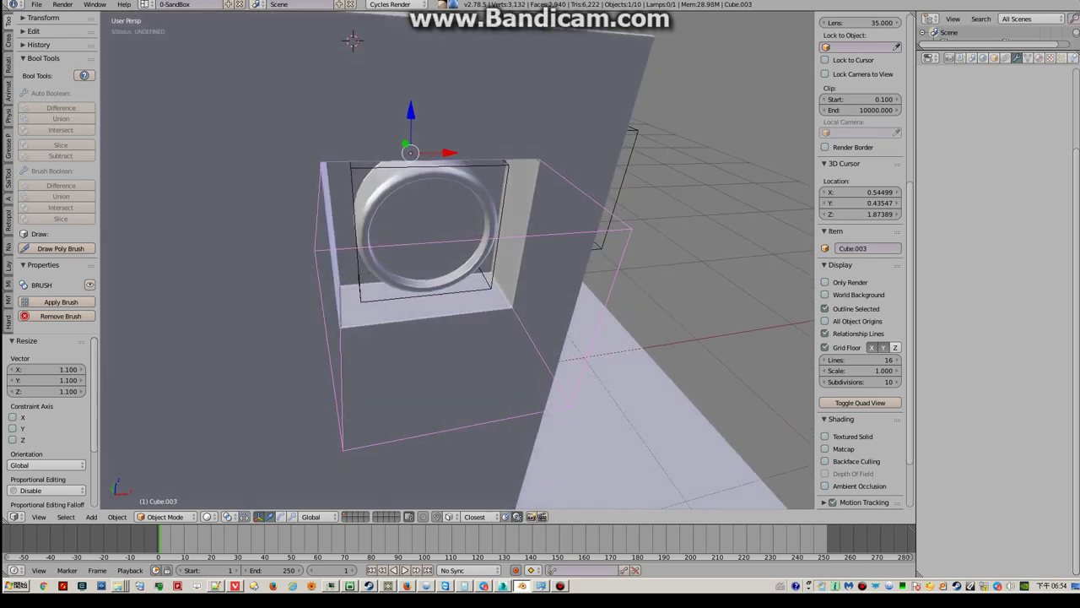
{"action": "right_click", "coordinate": [354, 221], "text": "shift"}
{"action": "middle_click_drag", "start_coordinate": [355, 221], "coordinate": [423, 160]}
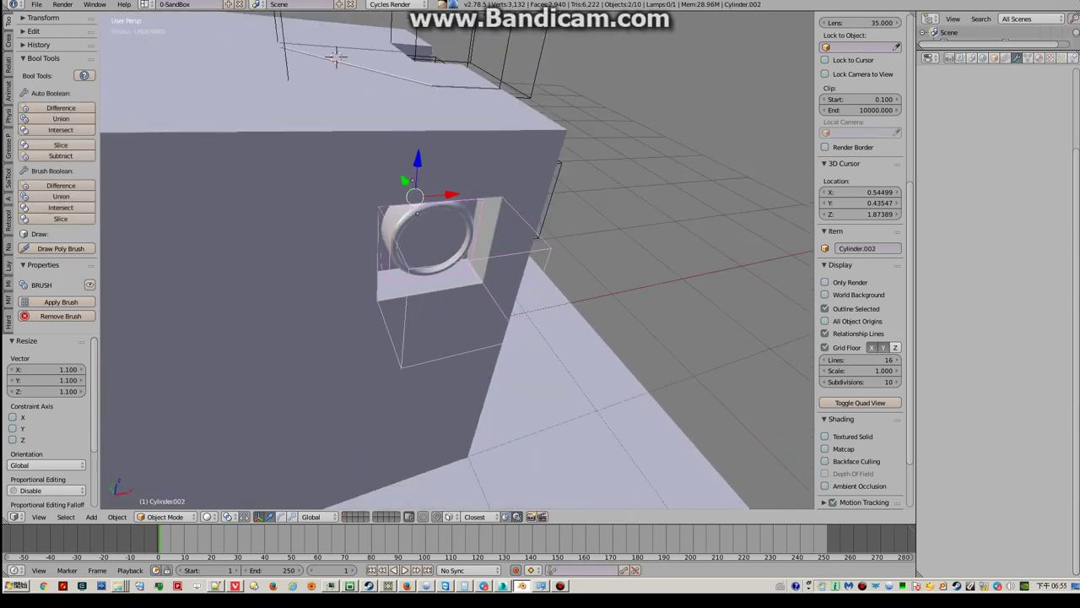
{"action": "key", "text": "shift+d"}
Place the duplicated ring and cutter box -0.4917 along X
{"action": "key", "text": "z"}
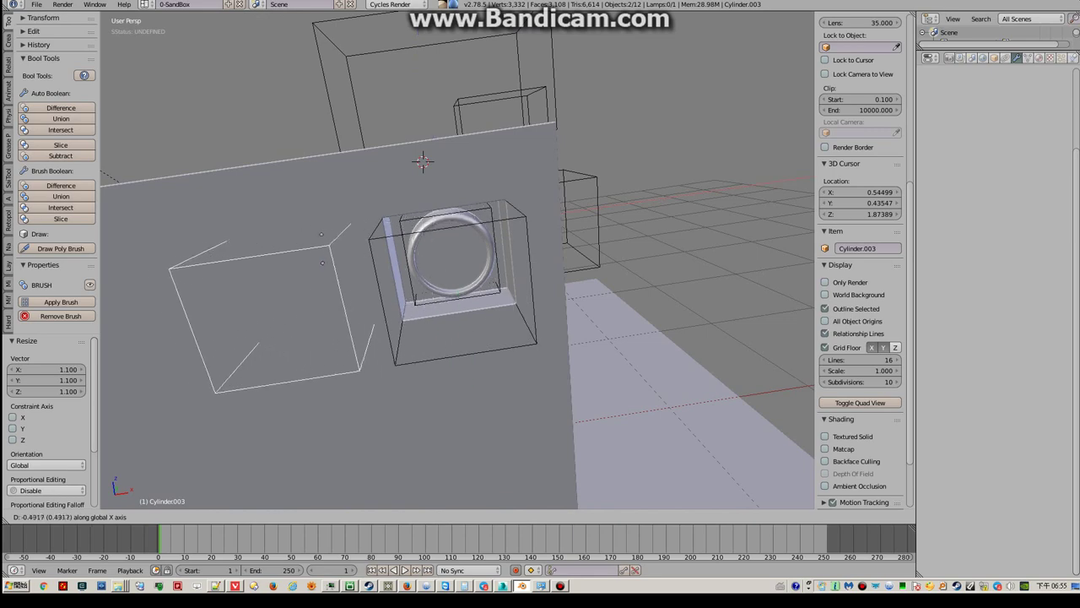
{"action": "key", "text": "Return"}
{"action": "middle_click_drag", "start_coordinate": [456, 253], "coordinate": [507, 237]}
Boolean Cube.004 as Difference and Cylinder.003 as Union into the block, then return to solid shading
{"action": "key", "text": "z"}
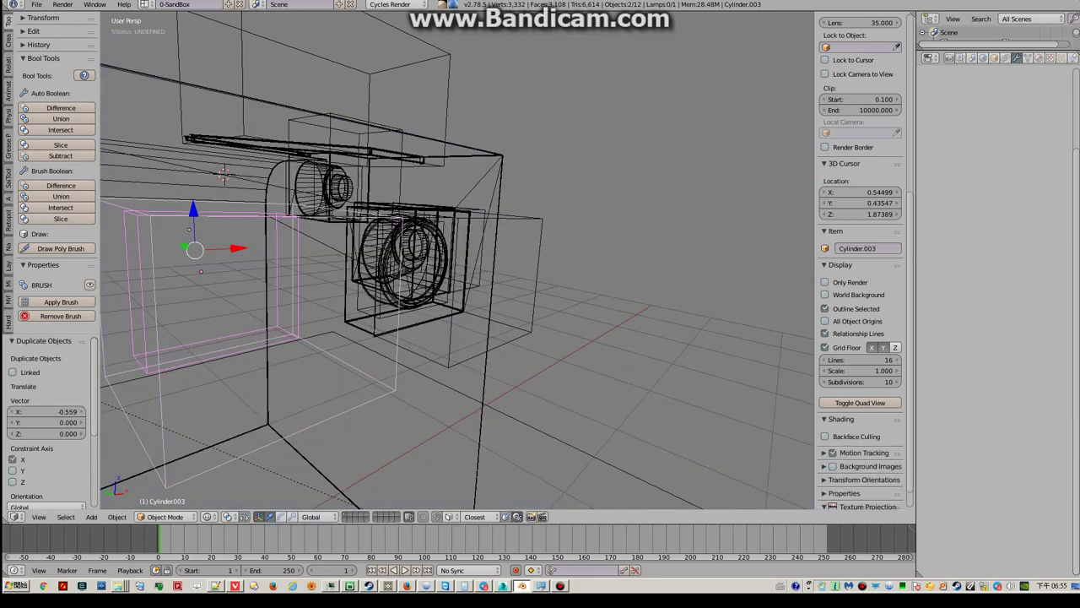
{"action": "middle_click_drag", "start_coordinate": [456, 321], "coordinate": [487, 389]}
{"action": "right_click", "coordinate": [487, 388]}
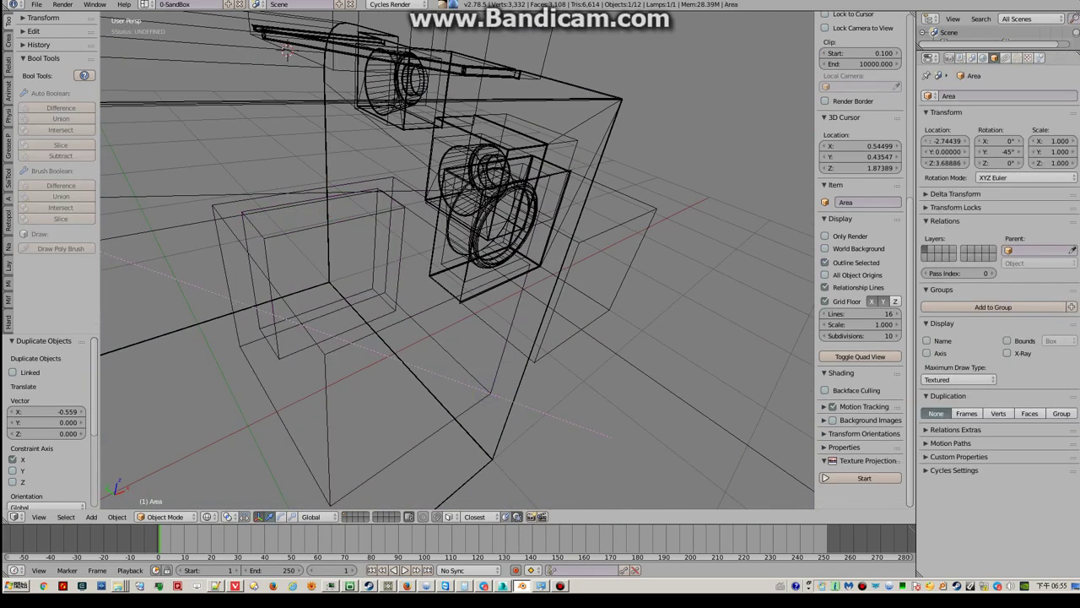
{"action": "right_click", "coordinate": [501, 436]}
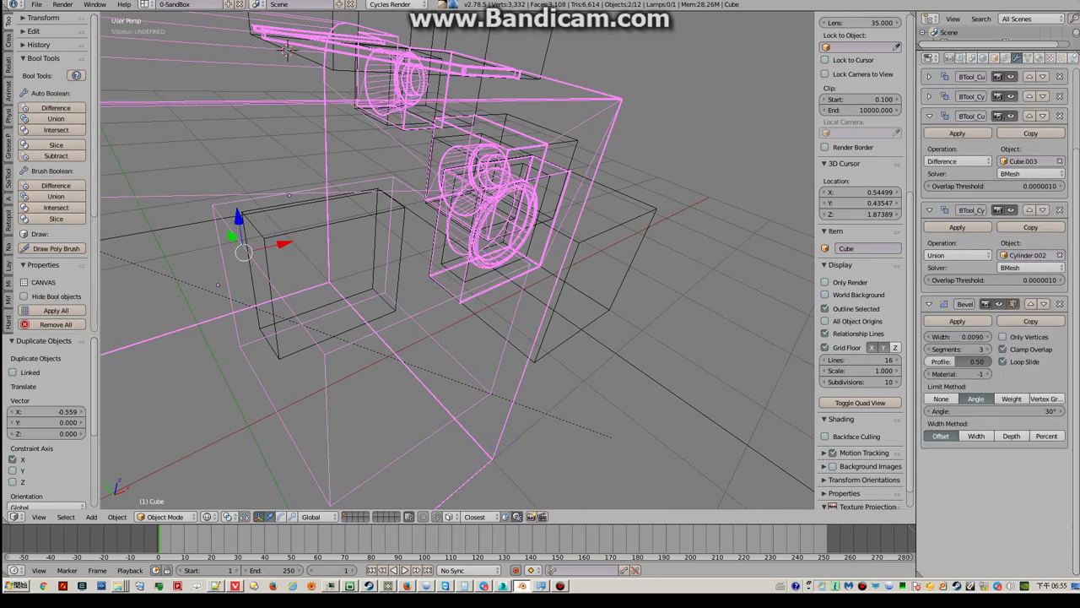
{"action": "left_click", "coordinate": [55, 185]}
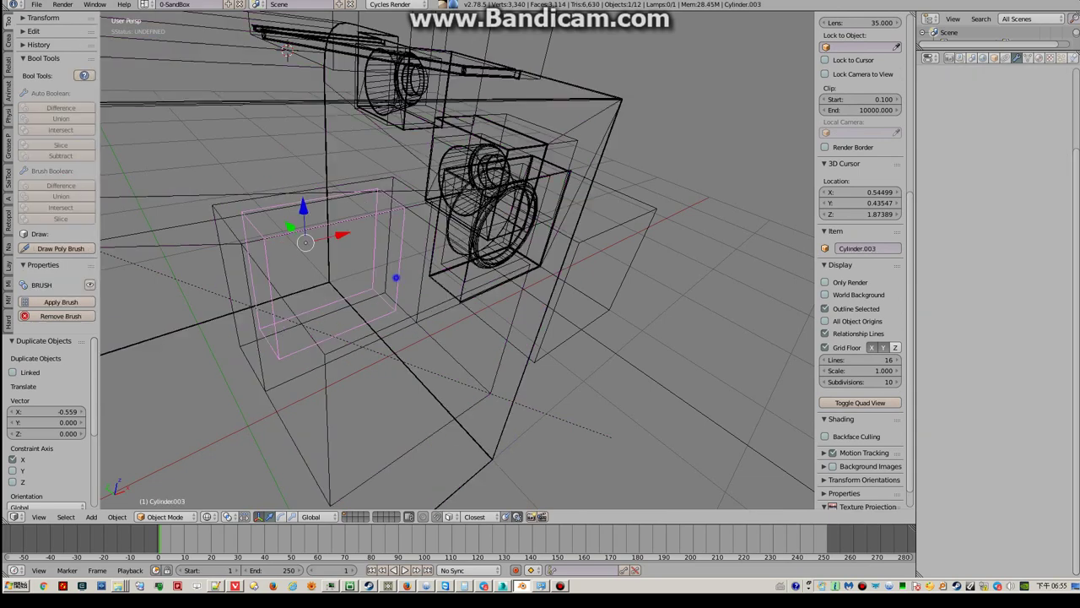
{"action": "right_click", "coordinate": [503, 426]}
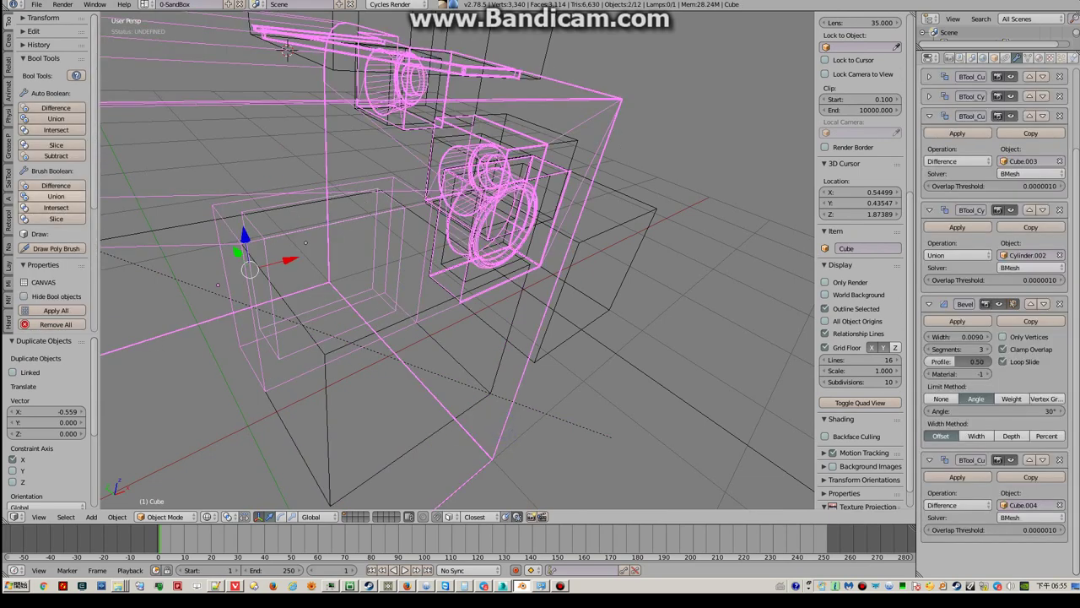
{"action": "key", "text": "z"}
{"action": "mouse_move", "coordinate": [287, 52]}
{"action": "middle_mouse_down"}
{"action": "mouse_move", "coordinate": [508, 188]}
{"action": "mouse_move", "coordinate": [477, 203]}
{"action": "middle_mouse_up"}
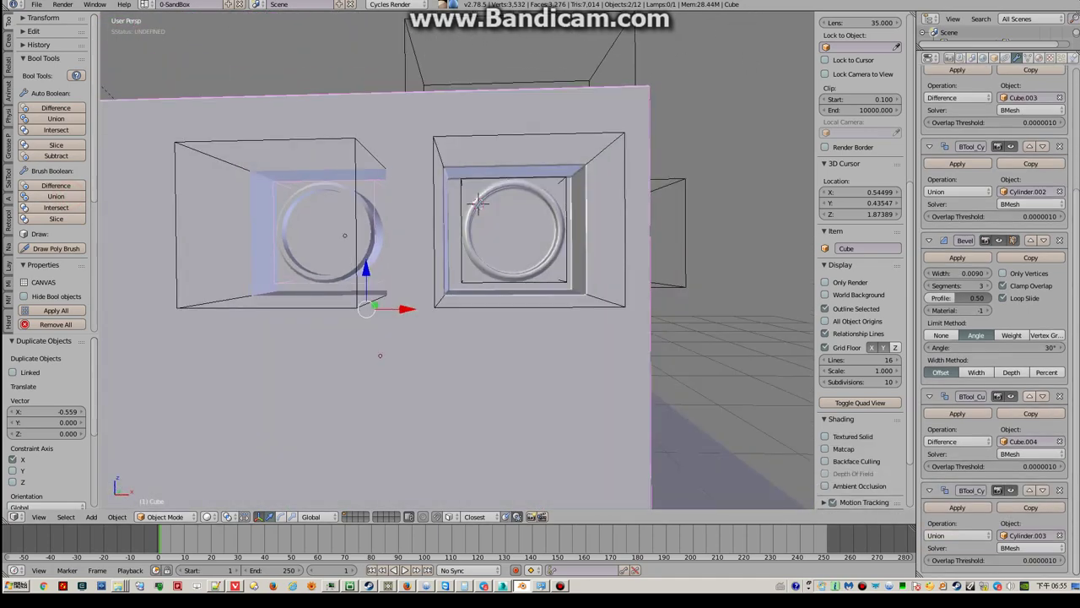
Move the Cube.004 and Cylinder.003 boolean modifiers above the Bevel modifier
{"action": "left_click", "coordinate": [1029, 396]}
{"action": "left_click", "coordinate": [1030, 490]}
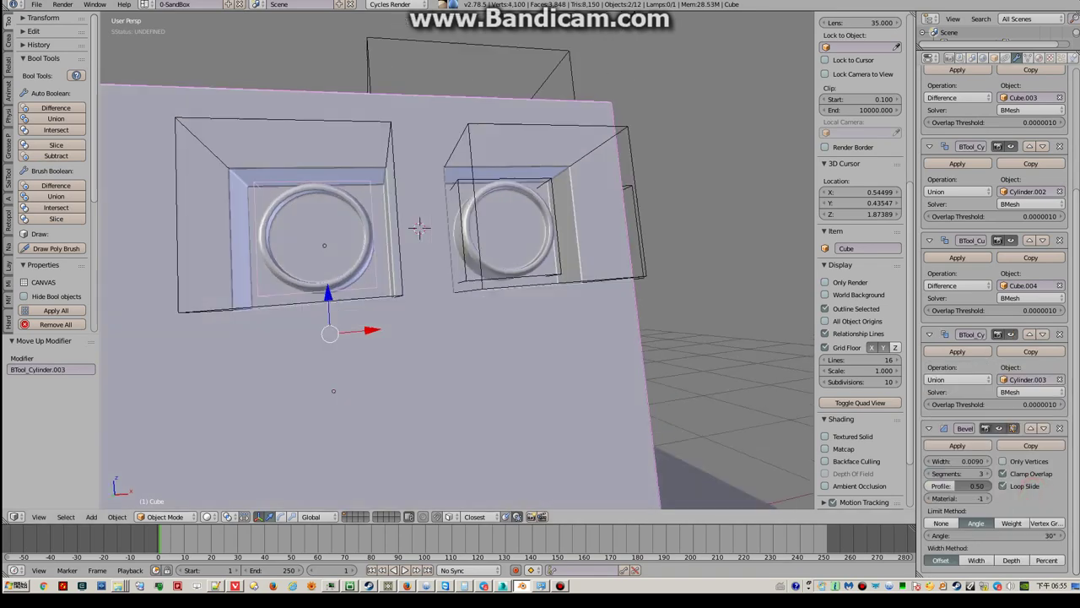
{"action": "mouse_move", "coordinate": [675, 355]}
{"action": "middle_mouse_down"}
{"action": "mouse_move", "coordinate": [540, 338]}
{"action": "mouse_move", "coordinate": [523, 313]}
{"action": "middle_mouse_up"}
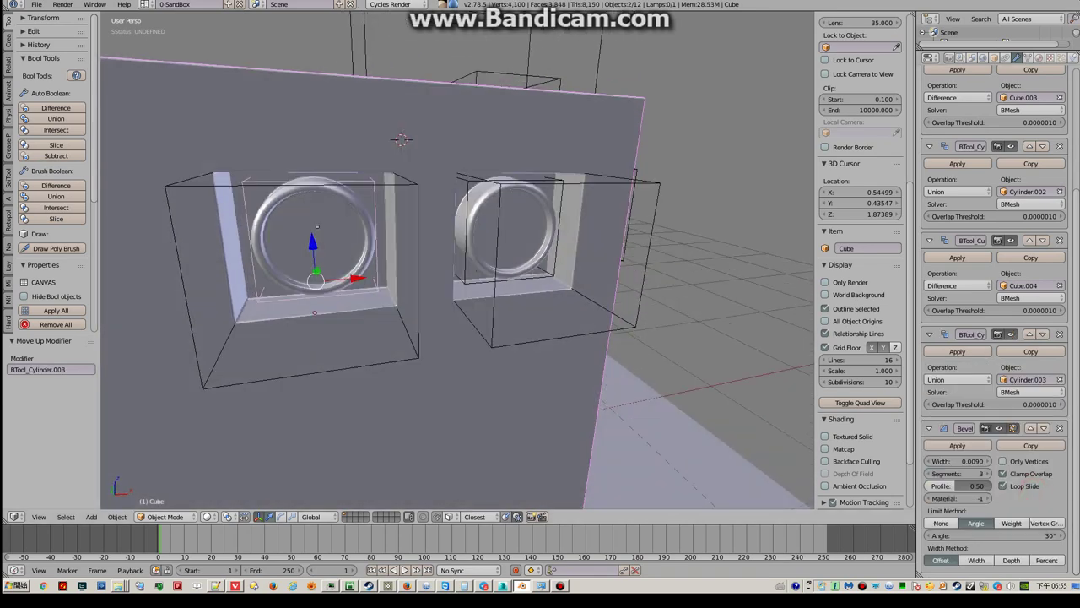
Shift the left recess cutter Cube.004 0.127 along X
{"action": "right_click", "coordinate": [372, 182]}
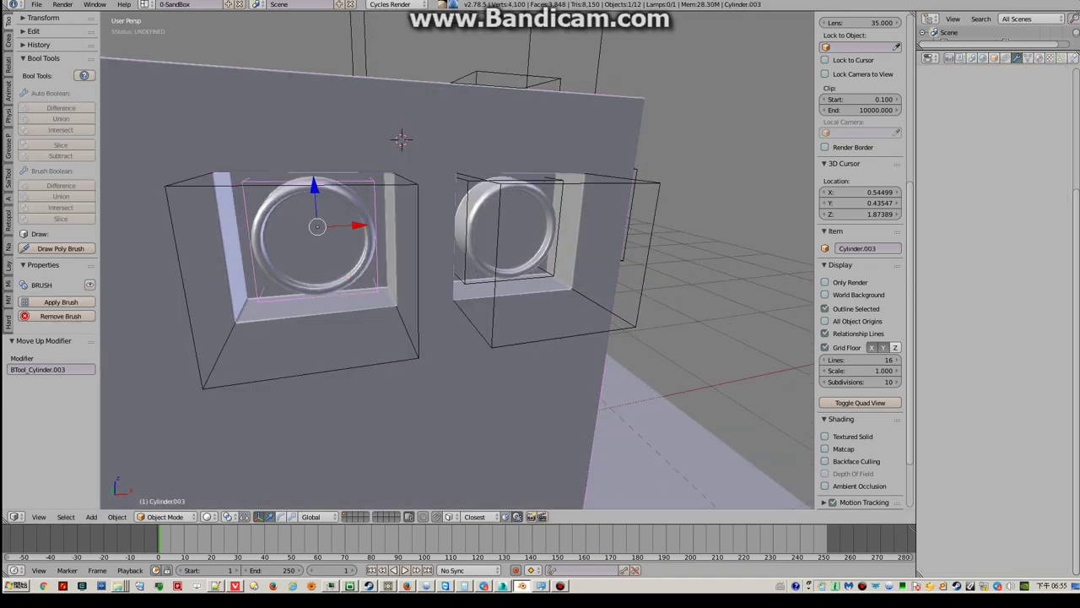
{"action": "right_click", "coordinate": [184, 287], "text": "shift"}
{"action": "middle_click_drag", "start_coordinate": [540, 338], "coordinate": [591, 338]}
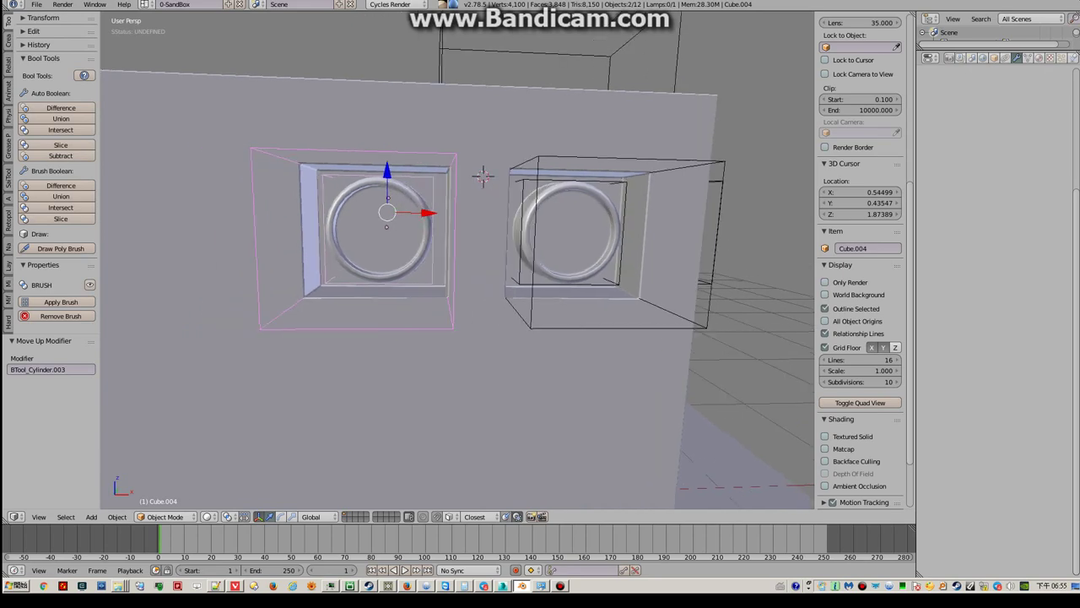
{"action": "key", "text": "g"}
{"action": "key", "text": "x"}
{"action": "key", "text": "Return"}
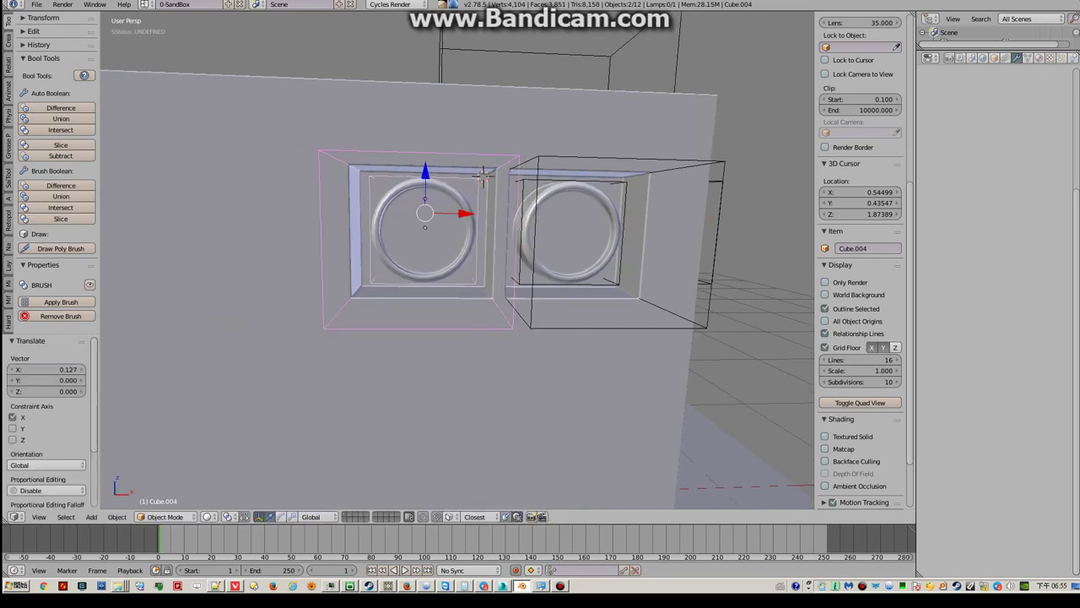
{"action": "middle_click_drag", "start_coordinate": [455, 261], "coordinate": [473, 320]}
{"action": "scroll", "coordinate": [455, 261], "scroll_direction": "down", "scroll_amount": 3}
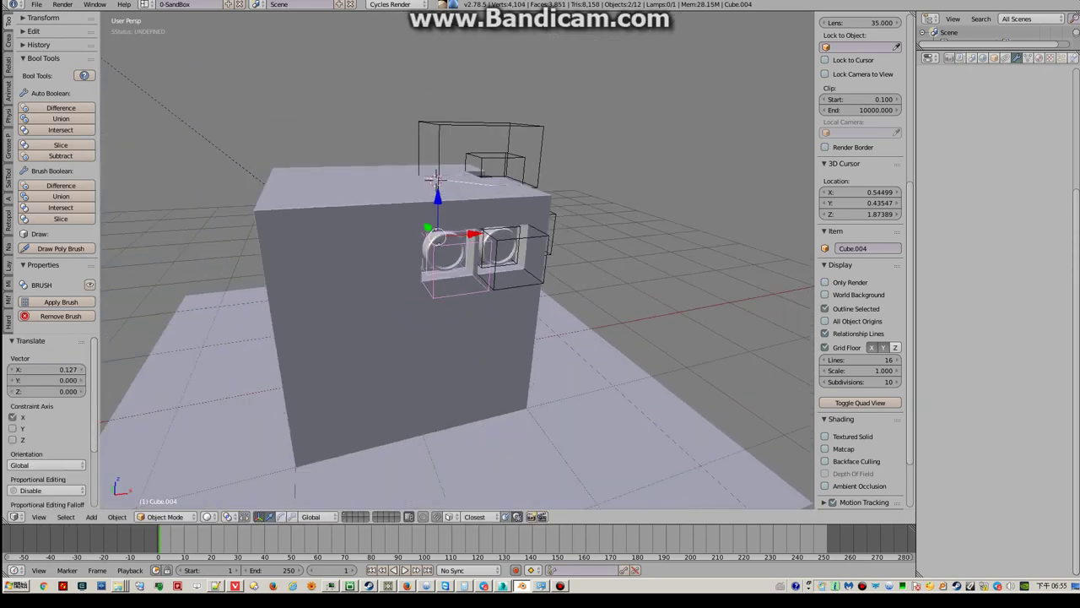
{"action": "middle_click_drag", "start_coordinate": [473, 270], "coordinate": [485, 291]}
{"action": "key", "text": "shift+a"}
Add a new cube, then flatten it along Z and narrow it along Y into a slab
{"action": "left_click", "coordinate": [545, 303]}
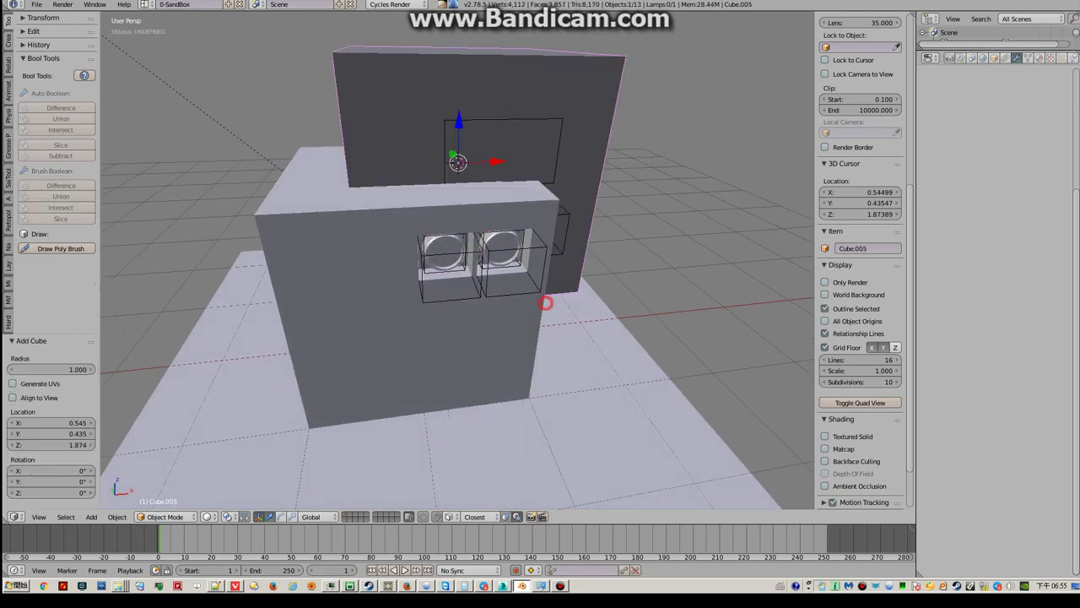
{"action": "key", "text": "s"}
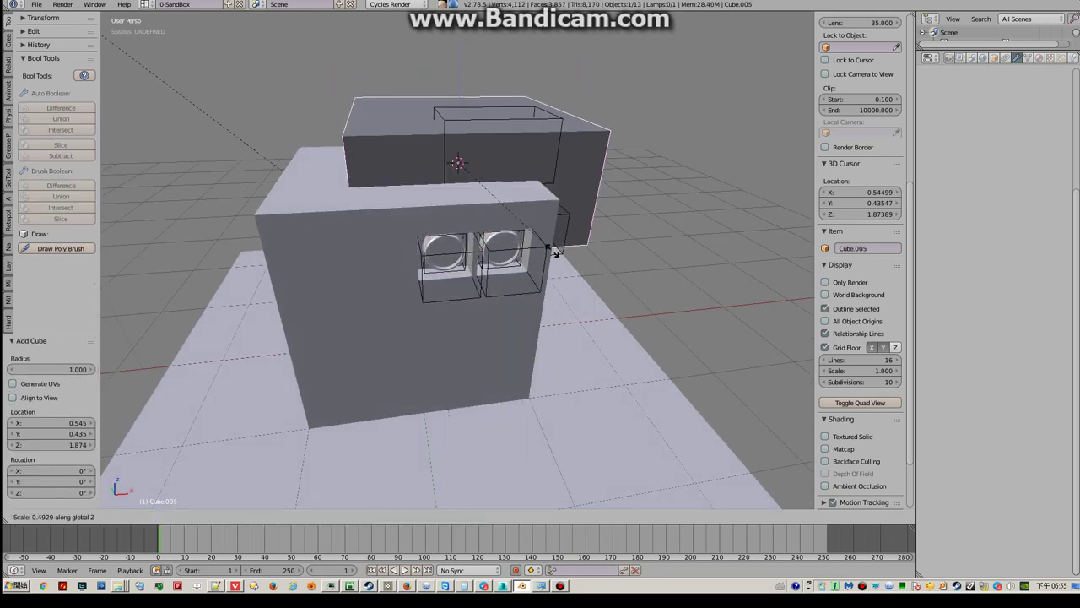
{"action": "left_click", "coordinate": [472, 184]}
{"action": "middle_click_drag", "start_coordinate": [473, 184], "coordinate": [675, 173]}
{"action": "key", "text": "s"}
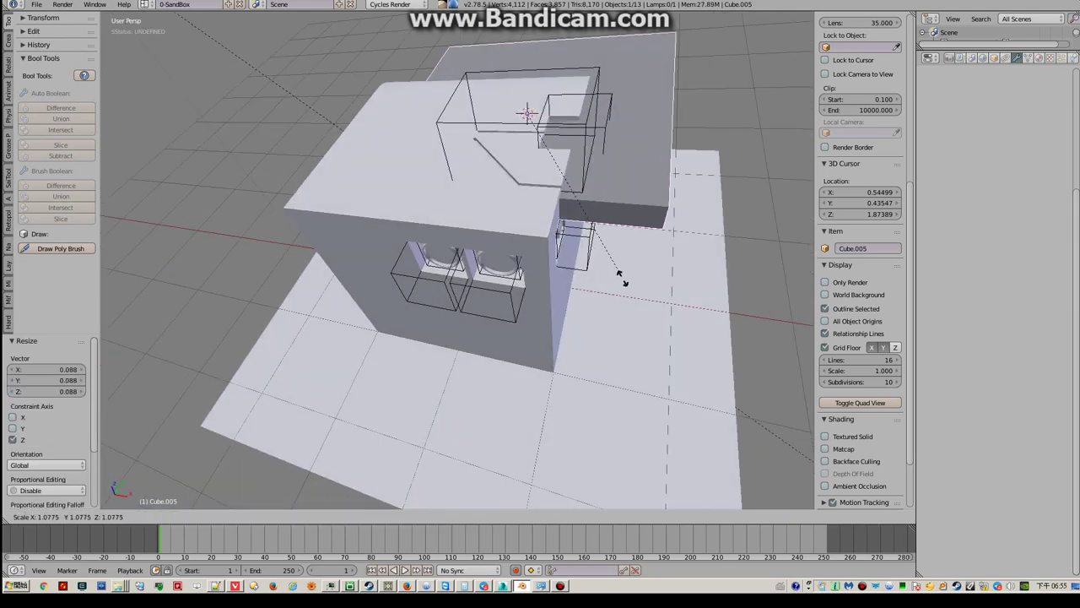
{"action": "key", "text": "y"}
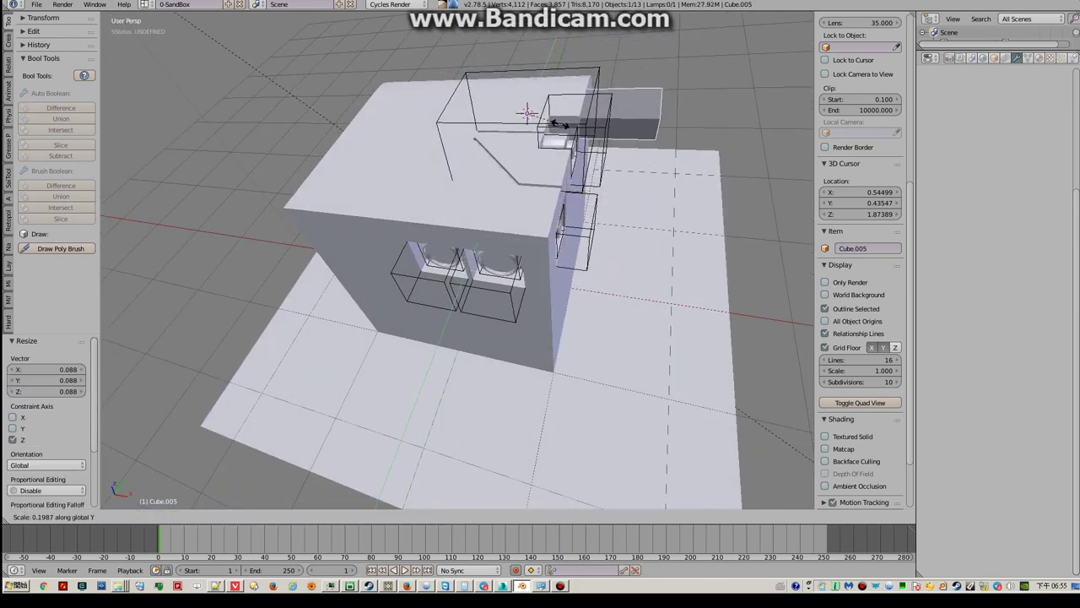
{"action": "left_click", "coordinate": [556, 122]}
Move the slab forward along Y and shrink it uniformly into a small bar
{"action": "key", "text": "g"}
{"action": "key", "text": "y"}
{"action": "left_click", "coordinate": [443, 264]}
{"action": "middle_click_drag", "start_coordinate": [443, 263], "coordinate": [506, 253]}
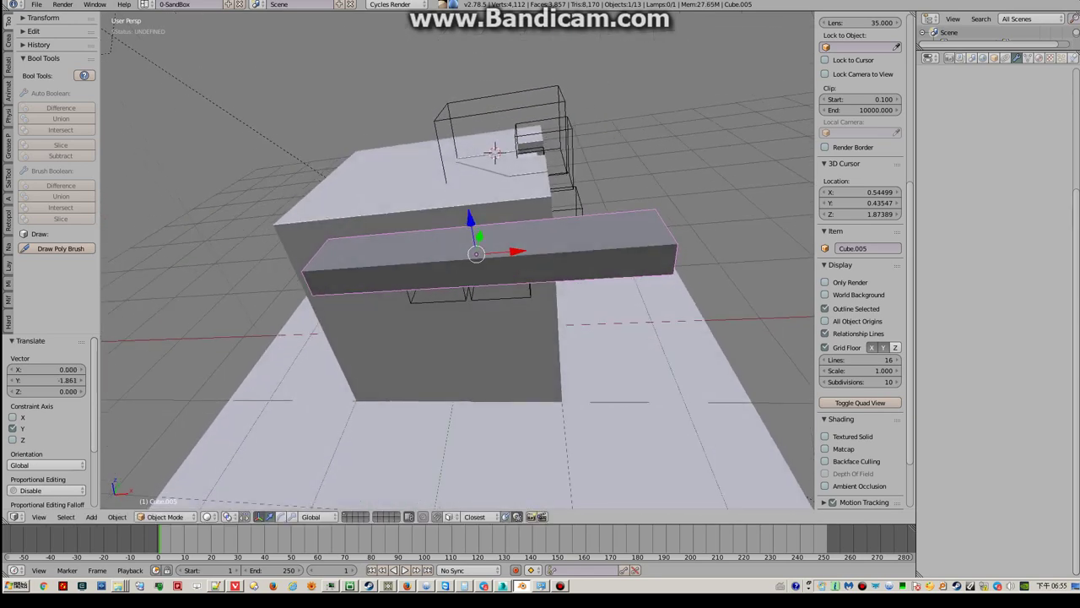
{"action": "key", "text": "s"}
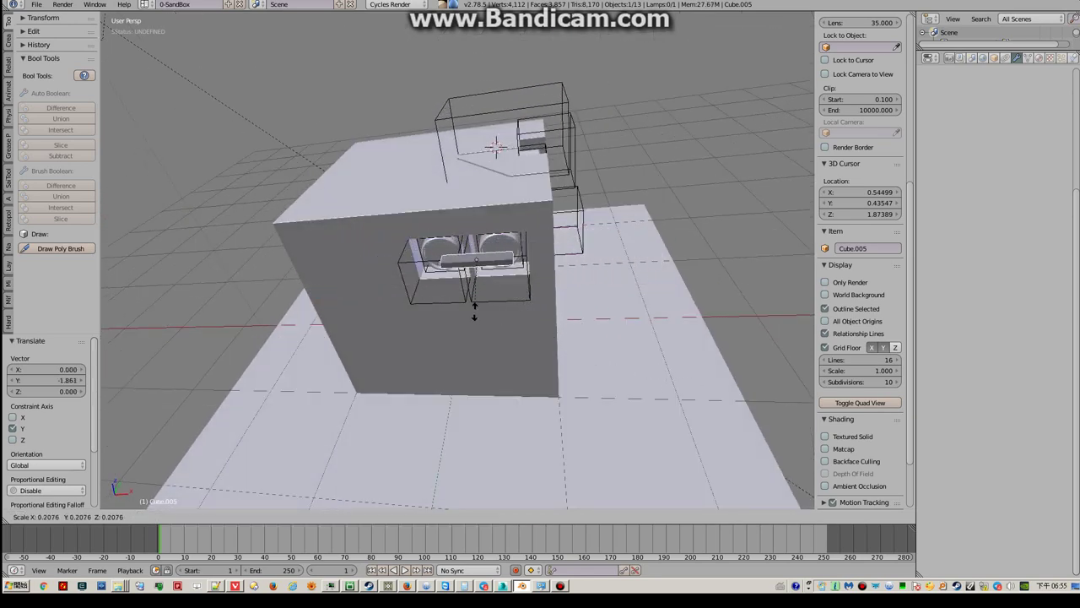
{"action": "left_click", "coordinate": [477, 287]}
Move the bar along Z, X and Y into the left box's ring
{"action": "middle_click_drag", "start_coordinate": [477, 287], "coordinate": [506, 211]}
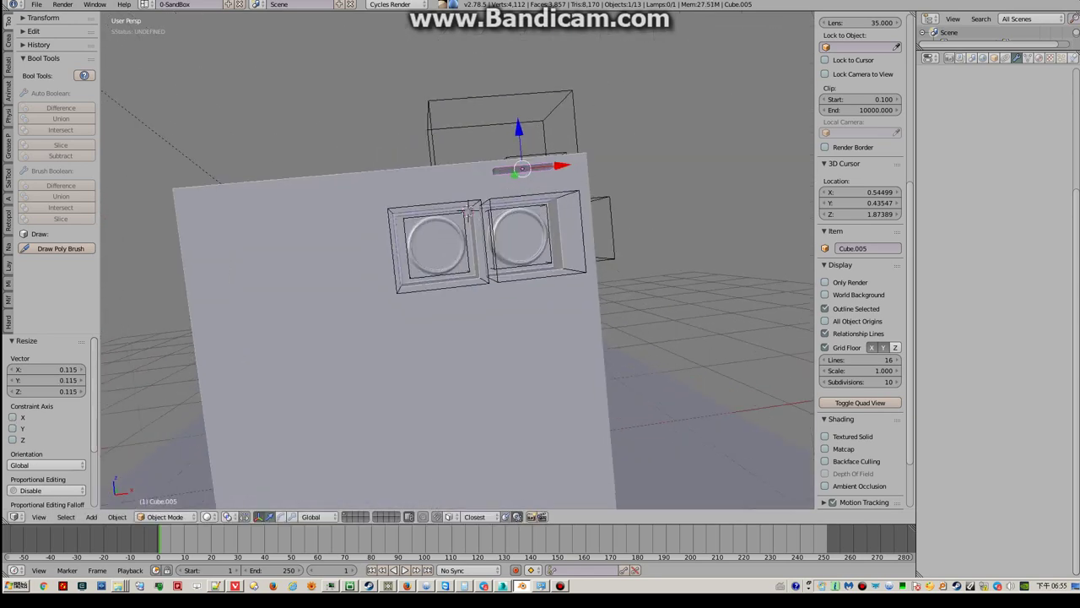
{"action": "scroll", "coordinate": [506, 211], "scroll_direction": "up", "scroll_amount": 4}
{"action": "key", "text": "g"}
{"action": "key", "text": "z"}
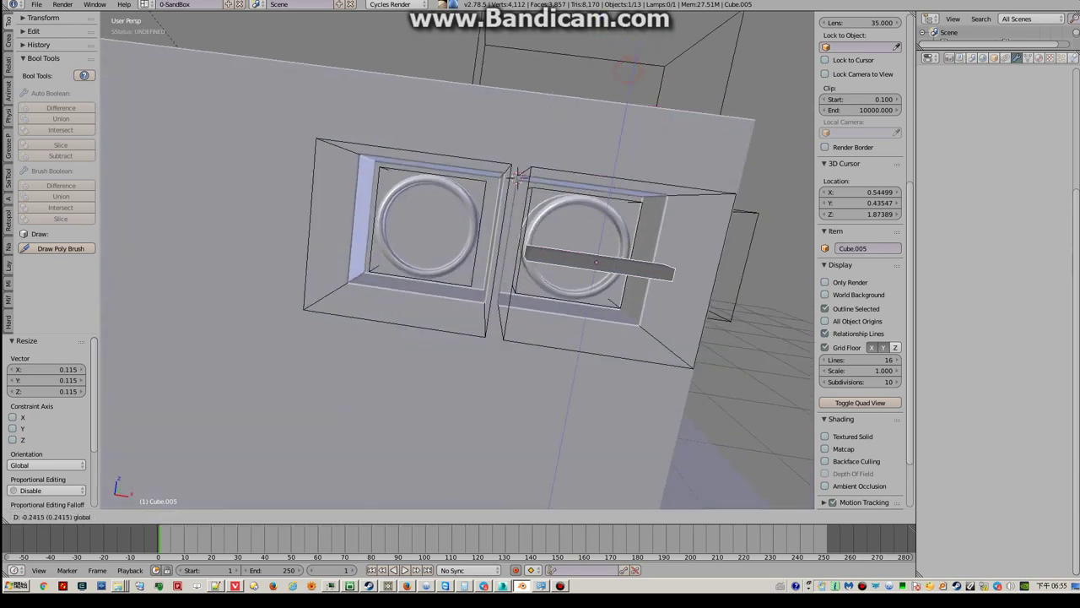
{"action": "key", "text": "Return"}
{"action": "key", "text": "g"}
{"action": "key", "text": "x"}
{"action": "key", "text": "Return"}
{"action": "middle_click_drag", "start_coordinate": [516, 174], "coordinate": [472, 279]}
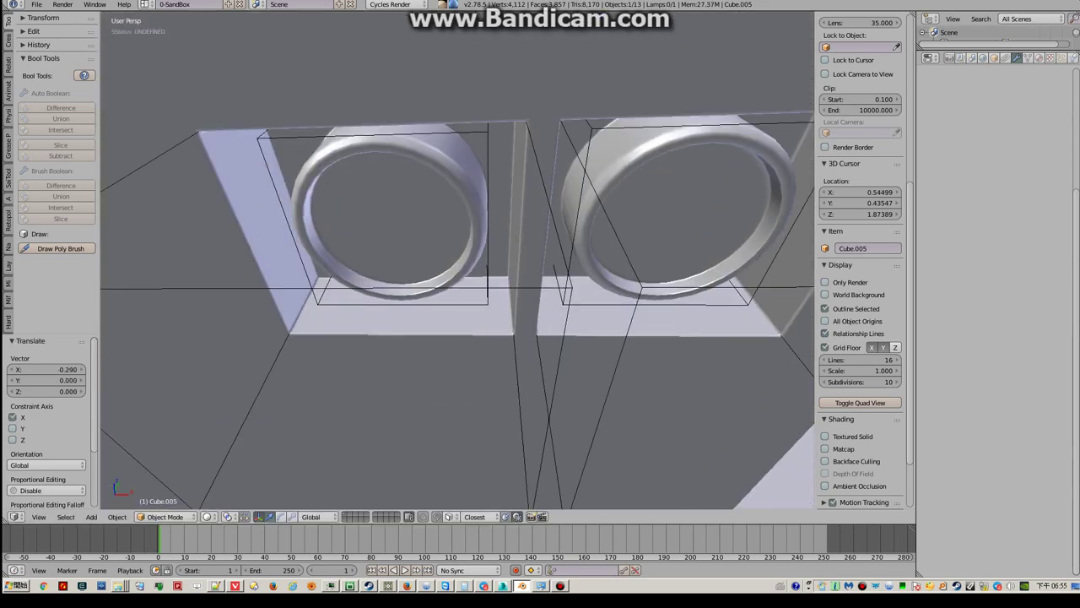
{"action": "scroll", "coordinate": [472, 278], "scroll_direction": "down", "scroll_amount": 2}
{"action": "key", "text": "g"}
{"action": "key", "text": "y"}
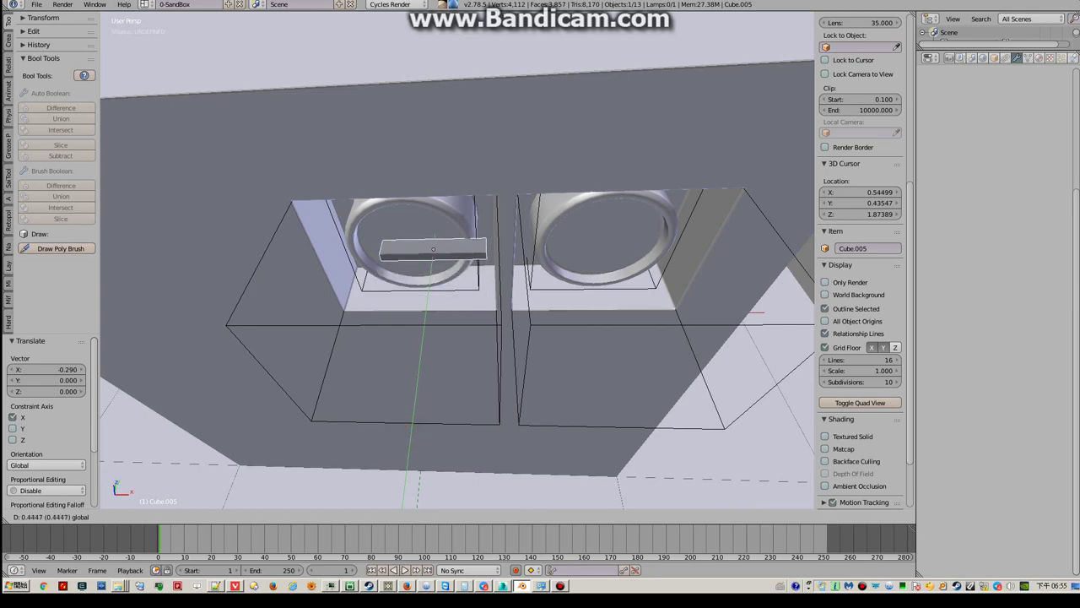
{"action": "key", "text": "Return"}
Lower the bar along Z, nudge it along X, then raise it slightly within the ring
{"action": "mouse_move", "coordinate": [430, 245]}
{"action": "middle_mouse_down"}
{"action": "mouse_move", "coordinate": [499, 187]}
{"action": "mouse_move", "coordinate": [526, 205]}
{"action": "mouse_move", "coordinate": [557, 196]}
{"action": "mouse_move", "coordinate": [562, 158]}
{"action": "mouse_move", "coordinate": [430, 450]}
{"action": "middle_mouse_up"}
{"action": "key", "text": "g"}
{"action": "key", "text": "z"}
{"action": "left_click", "coordinate": [544, 204]}
{"action": "key", "text": "g"}
{"action": "key", "text": "x"}
{"action": "left_click", "coordinate": [544, 205]}
{"action": "scroll", "coordinate": [557, 197], "scroll_direction": "up", "scroll_amount": 3}
{"action": "key", "text": "g"}
{"action": "key", "text": "z"}
{"action": "left_click", "coordinate": [557, 197]}
Centre the bar along X and nudge it up along Z in the ring
{"action": "key", "text": "g"}
{"action": "key", "text": "x"}
{"action": "left_click", "coordinate": [562, 158]}
{"action": "key", "text": "g"}
{"action": "key", "text": "z"}
{"action": "left_click", "coordinate": [547, 209]}
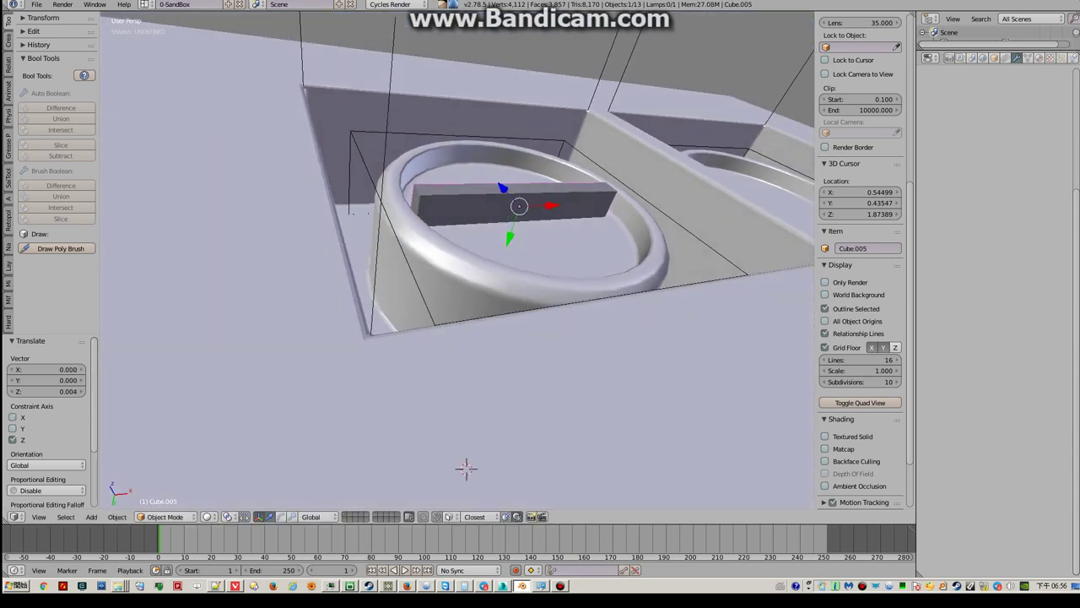
{"action": "left_click_drag", "start_coordinate": [507, 242], "coordinate": [507, 241]}
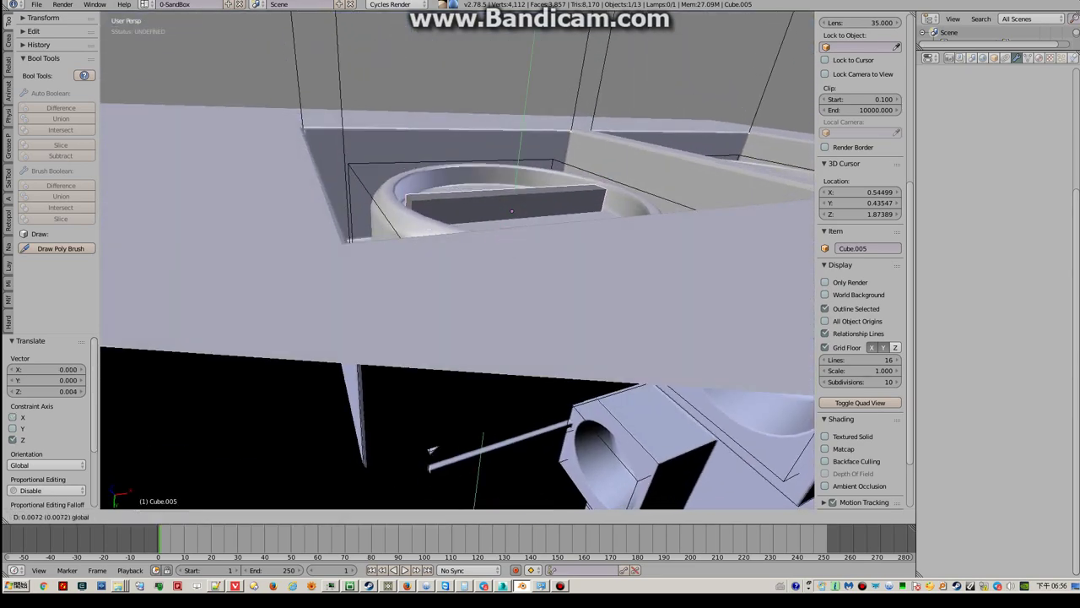
Shrink the bar slightly to a 0.938 scale
{"action": "middle_click_drag", "start_coordinate": [430, 449], "coordinate": [484, 408]}
{"action": "key", "text": "s"}
{"action": "left_click", "coordinate": [736, 317]}
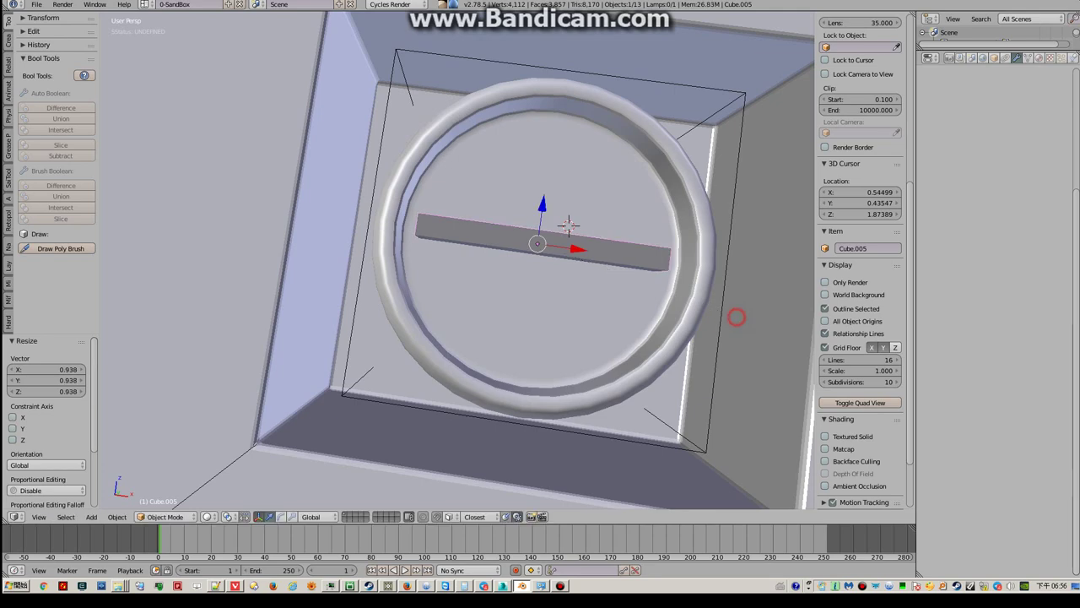
{"action": "mouse_move", "coordinate": [736, 318]}
{"action": "middle_mouse_down"}
{"action": "mouse_move", "coordinate": [692, 355]}
{"action": "mouse_move", "coordinate": [658, 338]}
{"action": "middle_mouse_up"}
Union the bar into the main block with Bool Tool Brush Union
{"action": "right_click", "coordinate": [453, 173]}
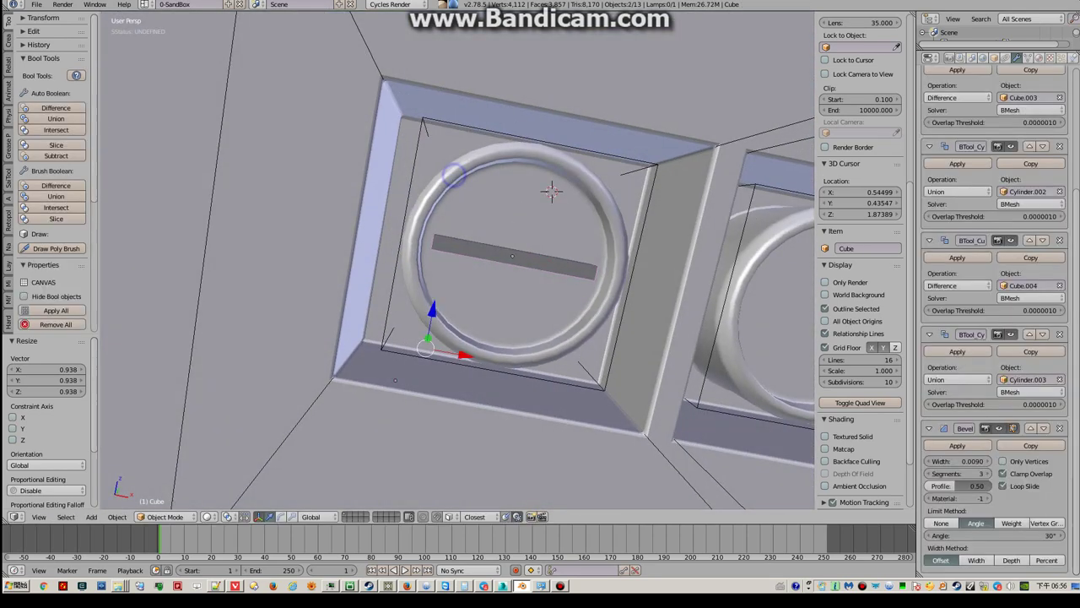
{"action": "left_click", "coordinate": [36, 197]}
{"action": "middle_click_drag", "start_coordinate": [455, 254], "coordinate": [524, 228]}
{"action": "scroll", "coordinate": [996, 320], "scroll_direction": "down", "scroll_amount": 3}
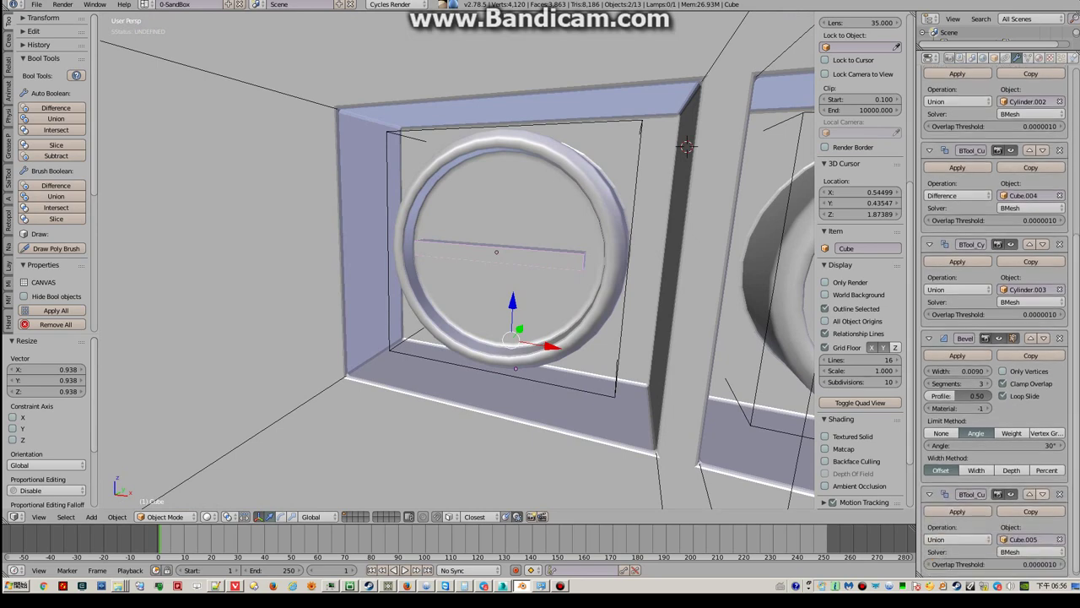
Move the bar's BTool modifier above Bevel and reselect the slot bar
{"action": "left_click", "coordinate": [1029, 493]}
{"action": "middle_click_drag", "start_coordinate": [294, 415], "coordinate": [438, 342]}
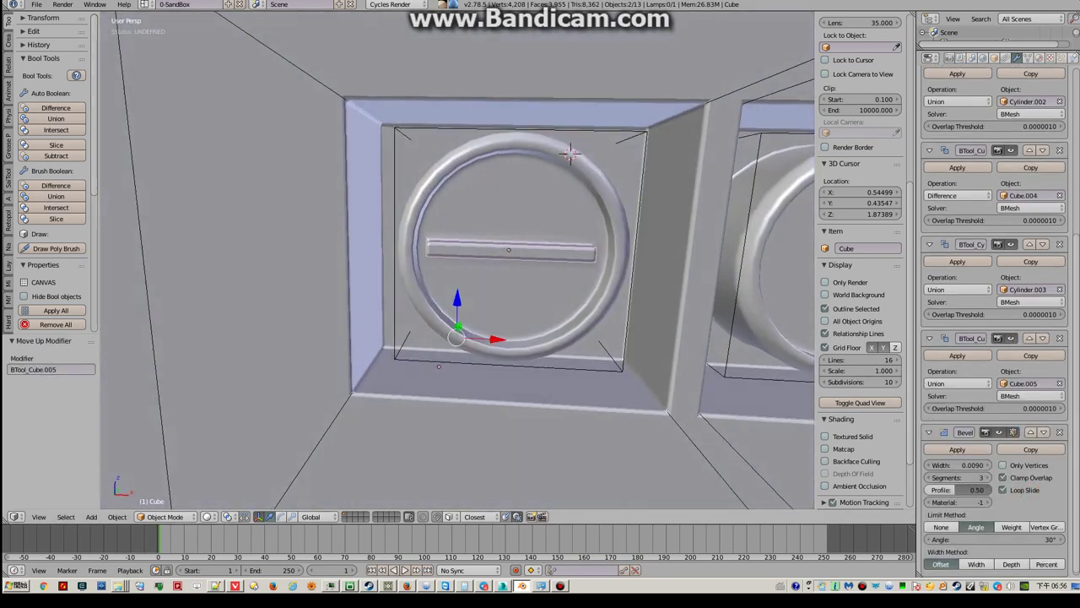
{"action": "right_click", "coordinate": [509, 253]}
{"action": "middle_click_drag", "start_coordinate": [509, 253], "coordinate": [455, 278]}
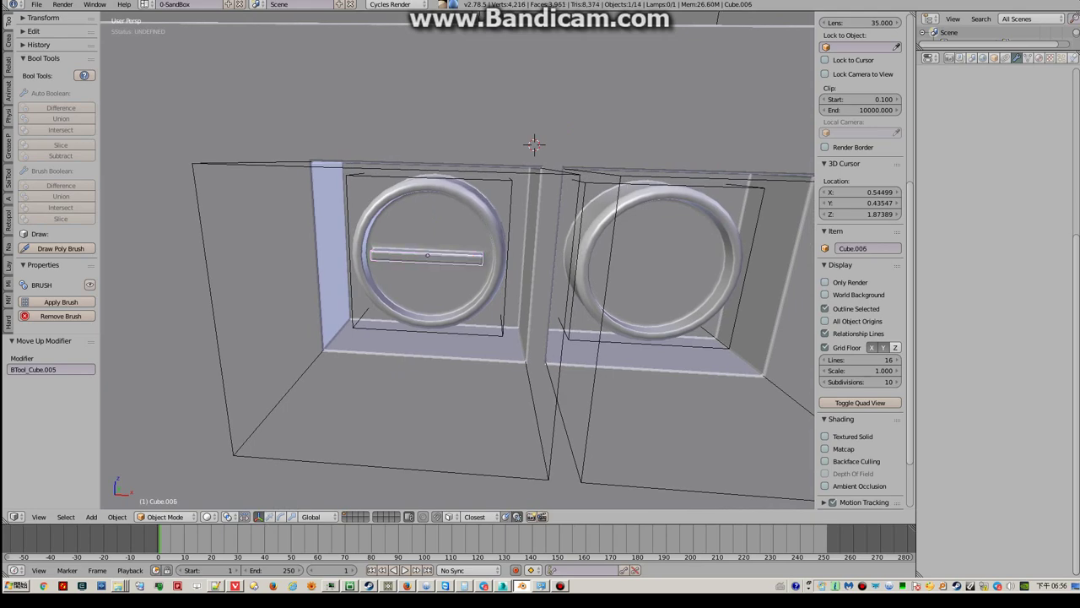
Duplicate the slot bar along X into the right ring and adjust its Y position
{"action": "key", "text": "shift+d"}
{"action": "key", "text": "x"}
{"action": "left_click", "coordinate": [692, 286]}
{"action": "middle_click_drag", "start_coordinate": [692, 286], "coordinate": [658, 278]}
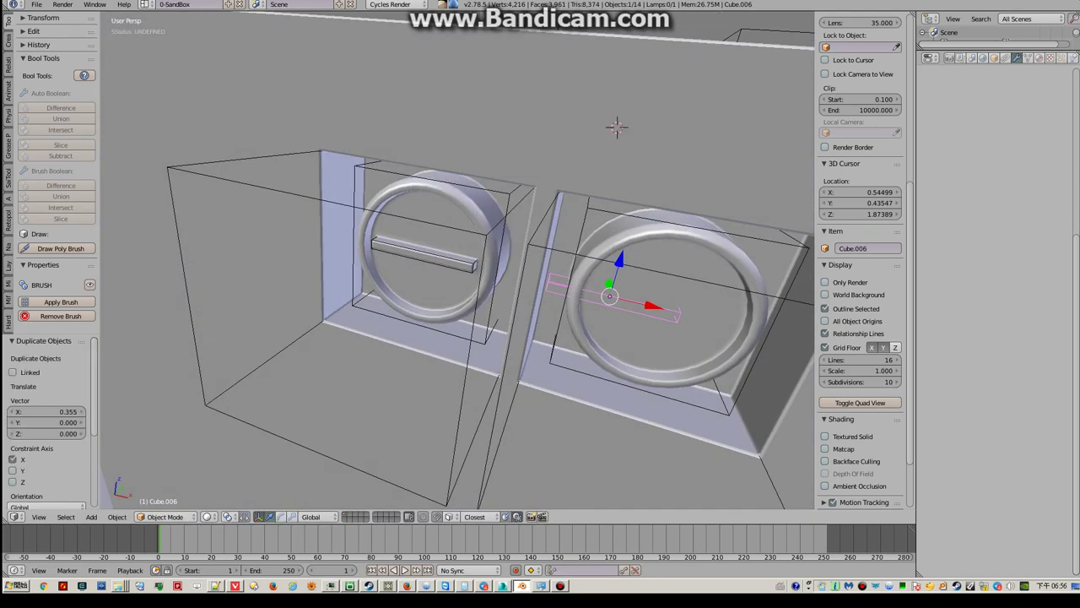
{"action": "key", "text": "g"}
{"action": "key", "text": "y"}
{"action": "left_click", "coordinate": [616, 127]}
{"action": "middle_click_drag", "start_coordinate": [616, 127], "coordinate": [592, 135]}
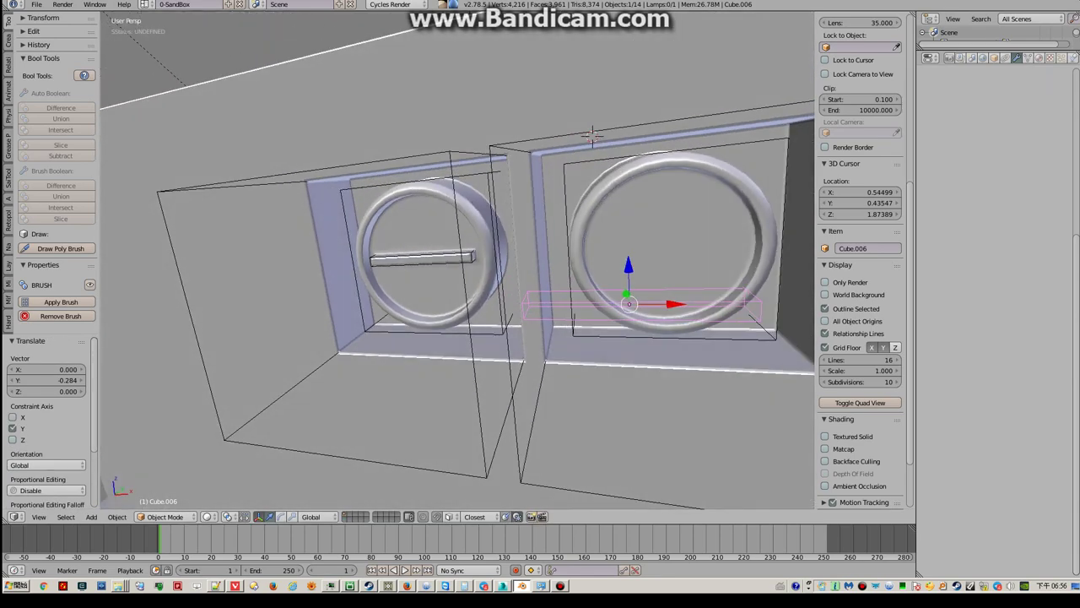
Duplicate the bar in place and rotate the copy 90° about Y into a vertical bar
{"action": "key", "text": "shift+d"}
{"action": "right_click", "coordinate": [675, 299]}
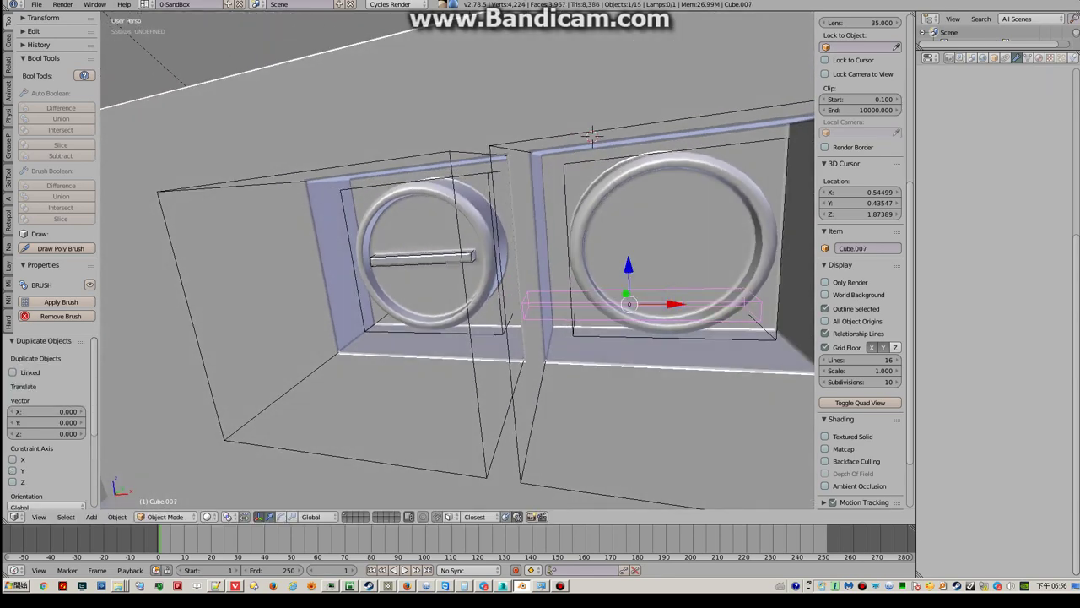
{"action": "key", "text": "r"}
{"action": "key", "text": "9"}
{"action": "key", "text": "0"}
{"action": "key", "text": "Return"}
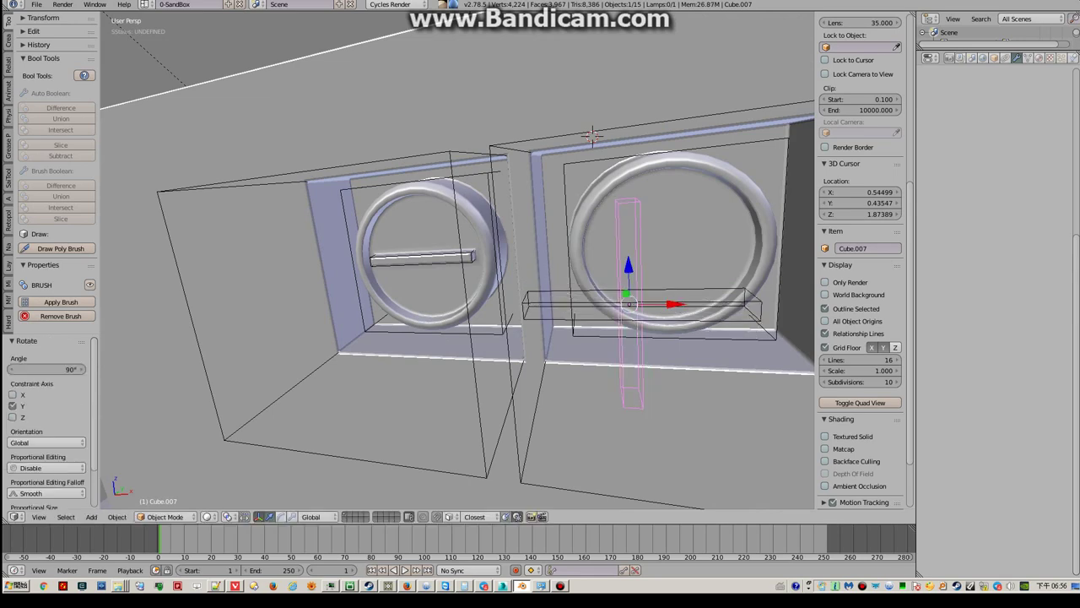
{"action": "middle_click_drag", "start_coordinate": [456, 279], "coordinate": [388, 287]}
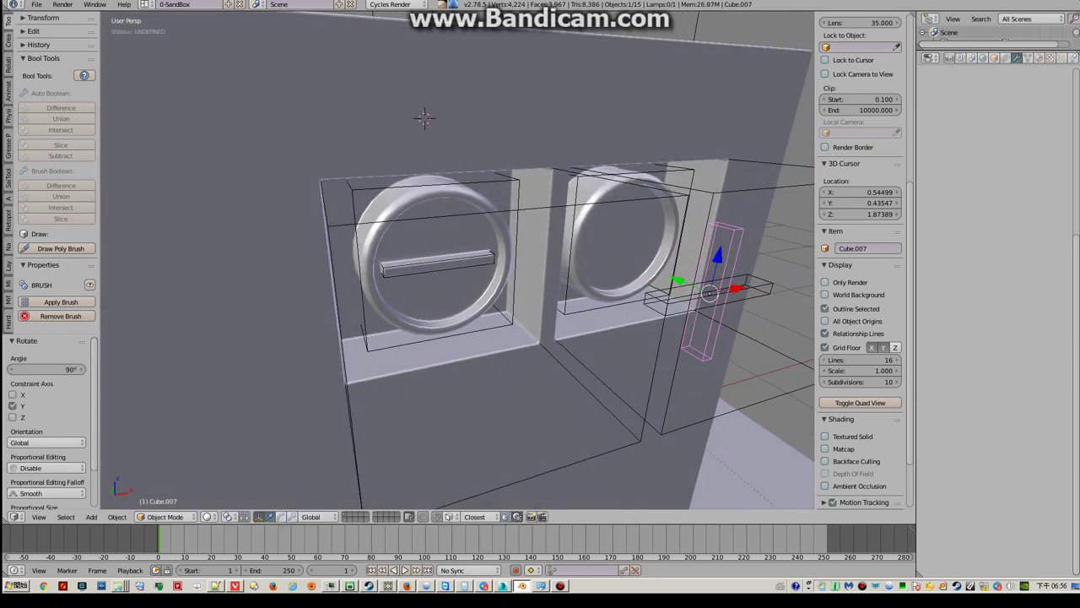
Union the vertical and horizontal bars into a cross using the Carve solver
{"action": "right_click", "coordinate": [764, 292], "text": "shift"}
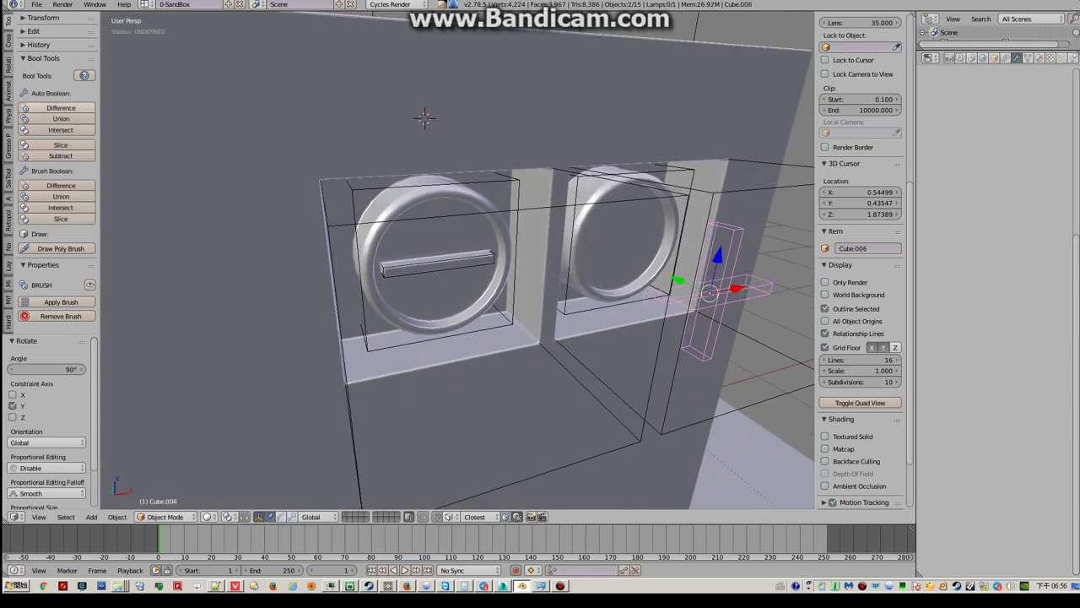
{"action": "left_click", "coordinate": [60, 118]}
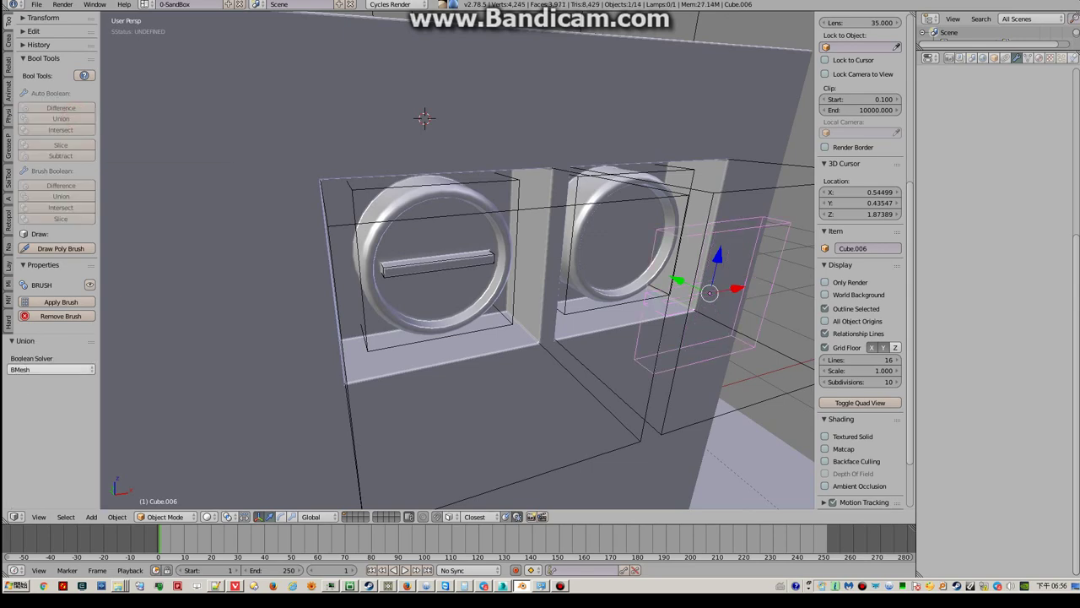
{"action": "left_click", "coordinate": [74, 370]}
{"action": "left_click", "coordinate": [20, 344]}
Change the cross's display type from Bounds to Solid in Object properties
{"action": "middle_click_drag", "start_coordinate": [456, 338], "coordinate": [506, 329]}
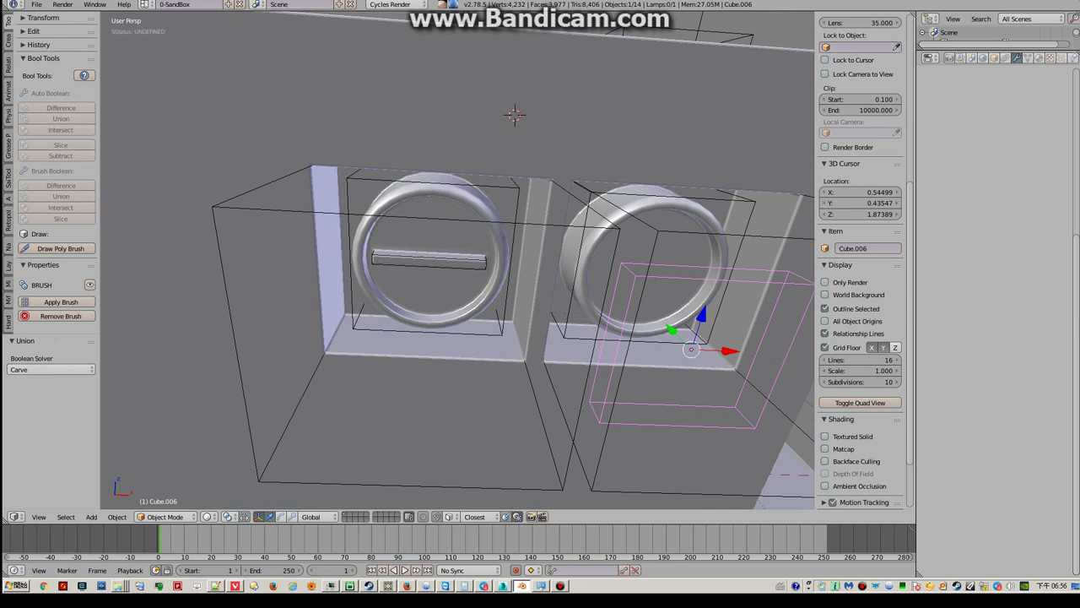
{"action": "left_click", "coordinate": [994, 57]}
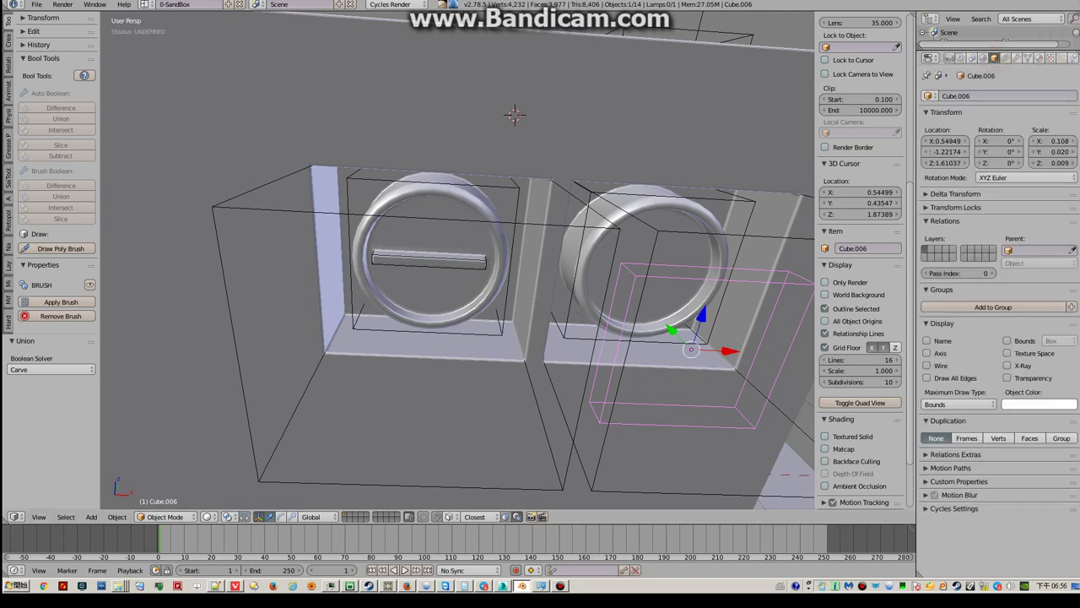
{"action": "left_click", "coordinate": [951, 405]}
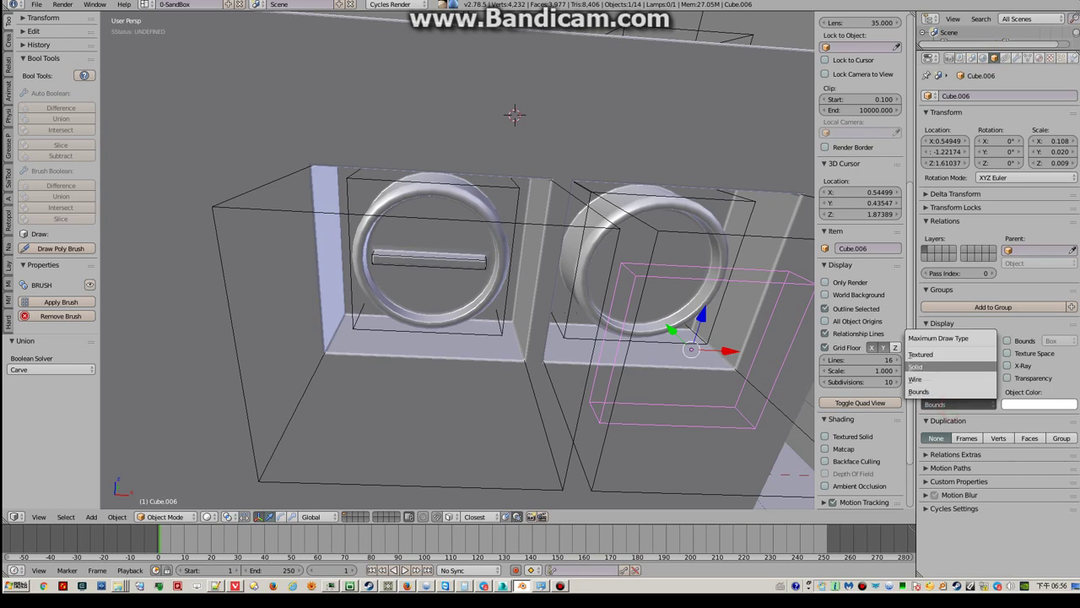
{"action": "left_click", "coordinate": [915, 366]}
{"action": "mouse_move", "coordinate": [590, 337]}
{"action": "middle_mouse_down"}
{"action": "mouse_move", "coordinate": [625, 321]}
{"action": "mouse_move", "coordinate": [573, 363]}
{"action": "mouse_move", "coordinate": [607, 329]}
{"action": "middle_mouse_up"}
Move the cross along Y into the right ring and centre it along X
{"action": "key", "text": "g"}
{"action": "key", "text": "y"}
{"action": "key", "text": "Return"}
{"action": "middle_click_drag", "start_coordinate": [455, 278], "coordinate": [439, 253]}
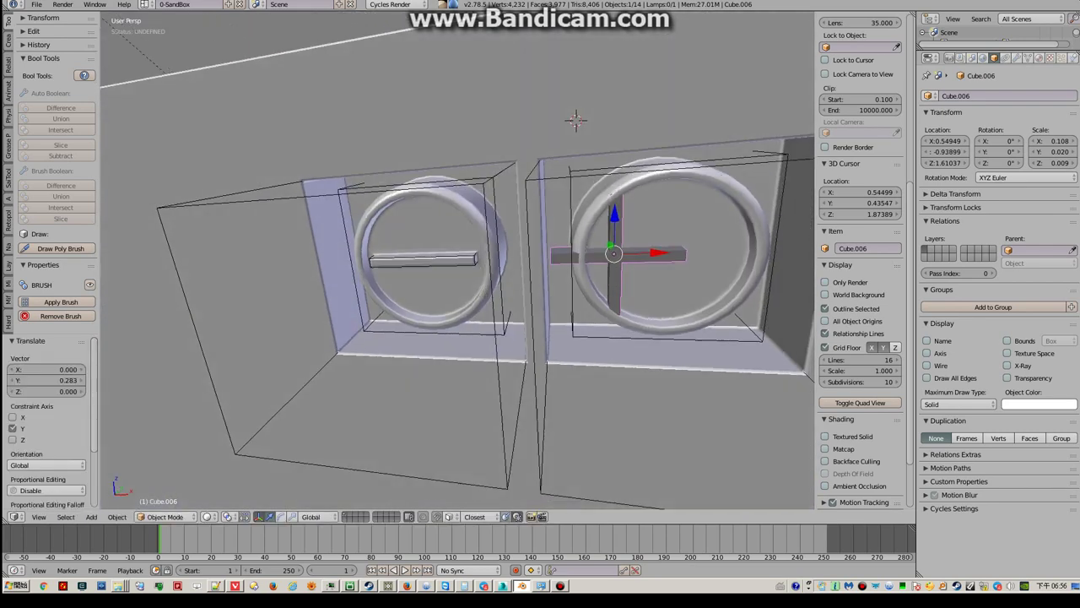
{"action": "scroll", "coordinate": [456, 278], "scroll_direction": "up", "scroll_amount": 3}
{"action": "key", "text": "g"}
{"action": "key", "text": "x"}
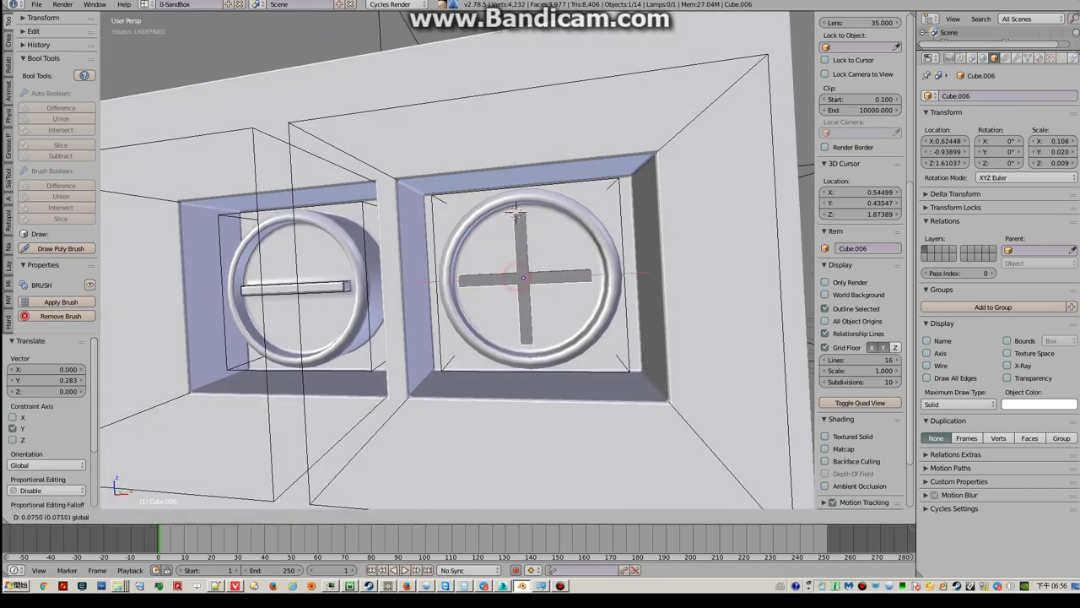
{"action": "left_click", "coordinate": [517, 213]}
{"action": "mouse_move", "coordinate": [516, 212]}
{"action": "middle_mouse_down"}
{"action": "mouse_move", "coordinate": [456, 132]}
{"action": "mouse_move", "coordinate": [497, 179]}
{"action": "middle_mouse_up"}
Rotate the cross 45° into an X shape
{"action": "key", "text": "Tab"}
{"action": "key", "text": "Tab"}
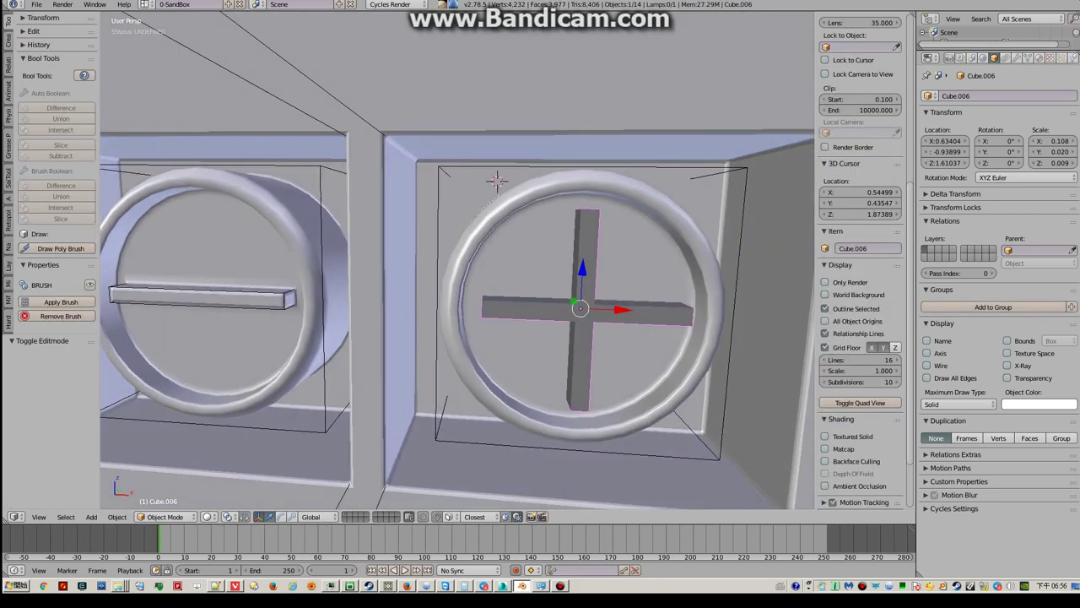
{"action": "key", "text": "r"}
{"action": "key", "text": "Escape"}
{"action": "type", "text": "r45"}
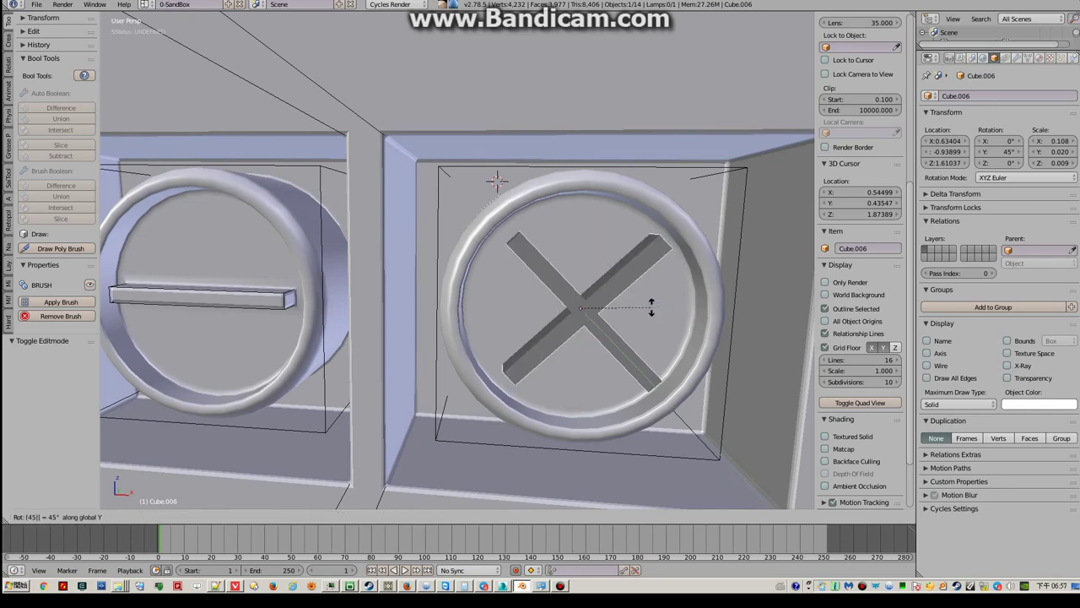
{"action": "key", "text": "Return"}
{"action": "middle_click_drag", "start_coordinate": [540, 304], "coordinate": [559, 330]}
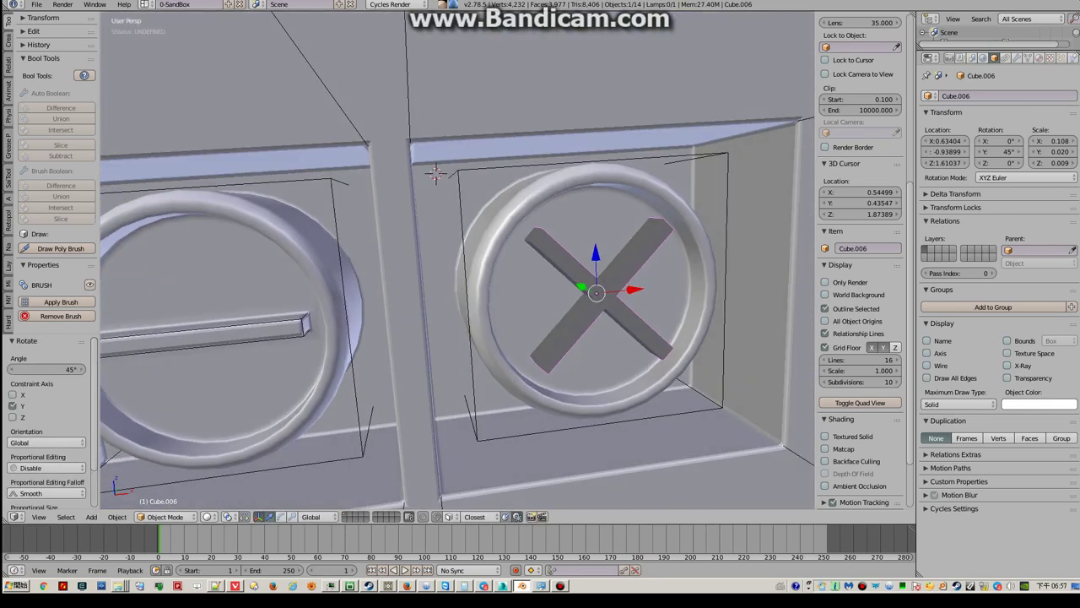
Union the X cross into the box body with Bool Tools
{"action": "right_click", "coordinate": [483, 267]}
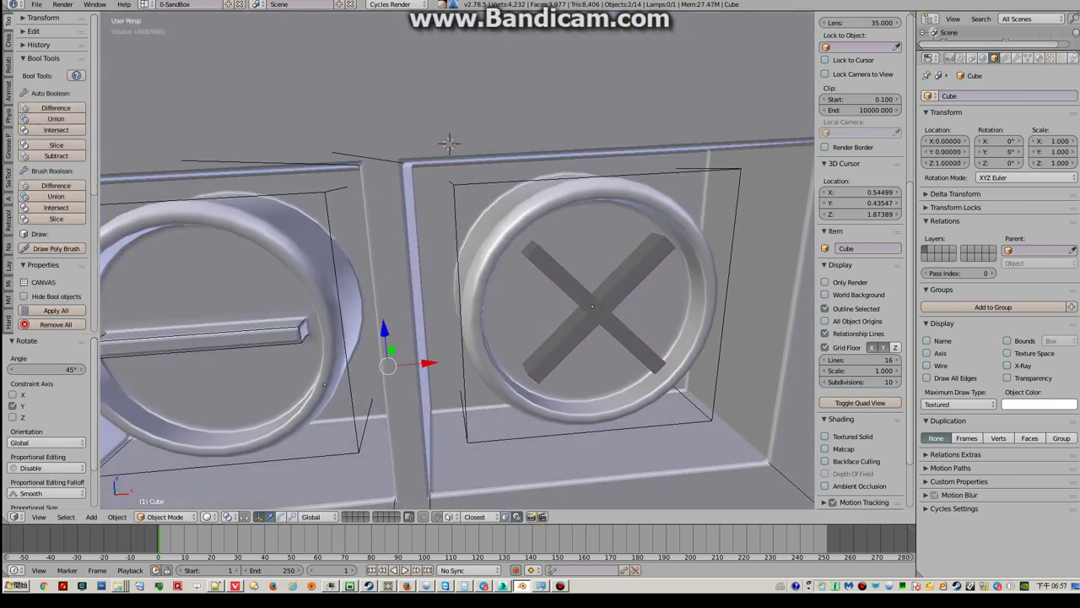
{"action": "left_click", "coordinate": [56, 195]}
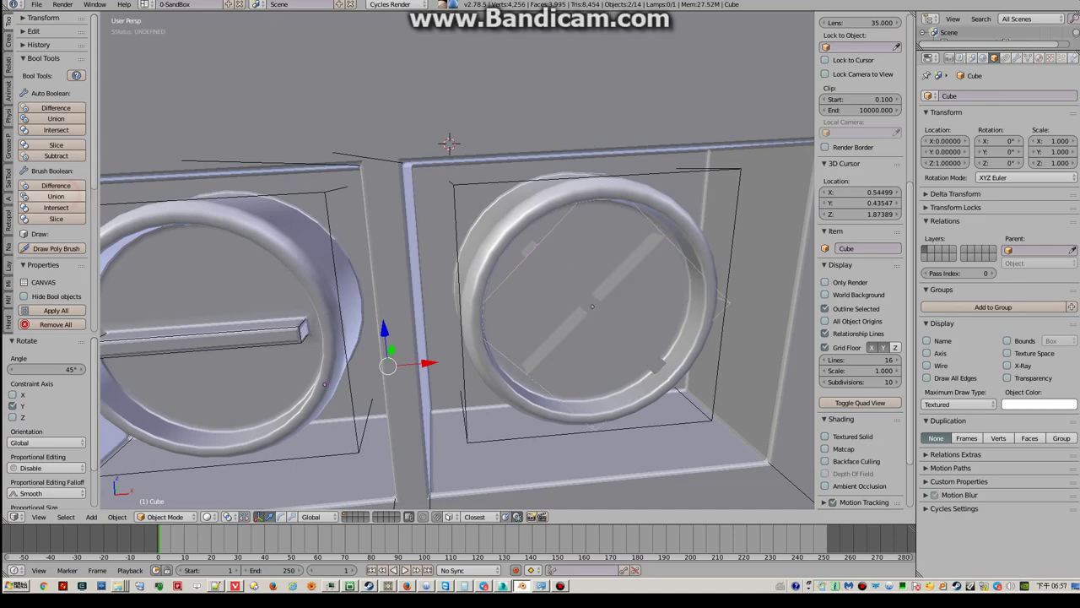
{"action": "mouse_move", "coordinate": [540, 304]}
{"action": "middle_mouse_down"}
{"action": "mouse_move", "coordinate": [473, 337]}
{"action": "mouse_move", "coordinate": [540, 321]}
{"action": "middle_mouse_up"}
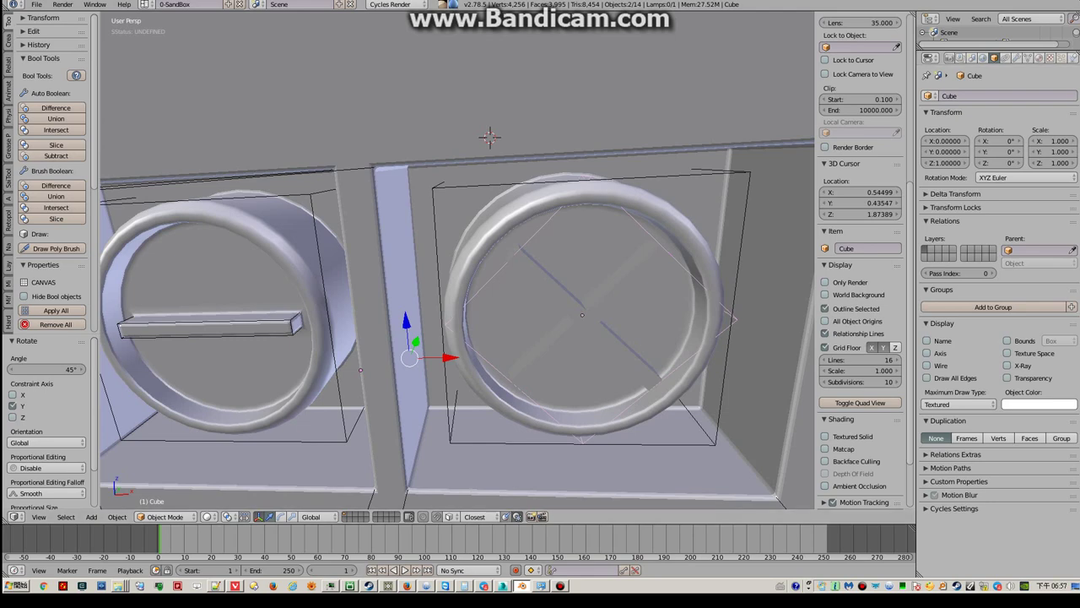
Move the BTool_Cube.006 modifier above Bevel in the box's modifier stack
{"action": "right_click", "coordinate": [582, 315]}
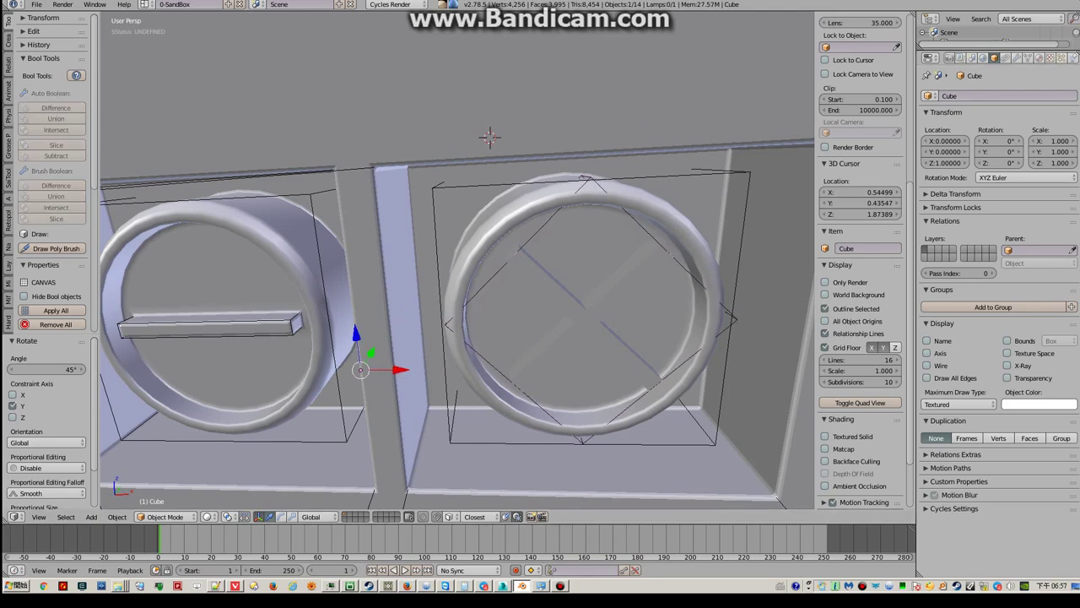
{"action": "left_click", "coordinate": [1017, 58]}
{"action": "scroll", "coordinate": [996, 338], "scroll_direction": "down", "scroll_amount": 5}
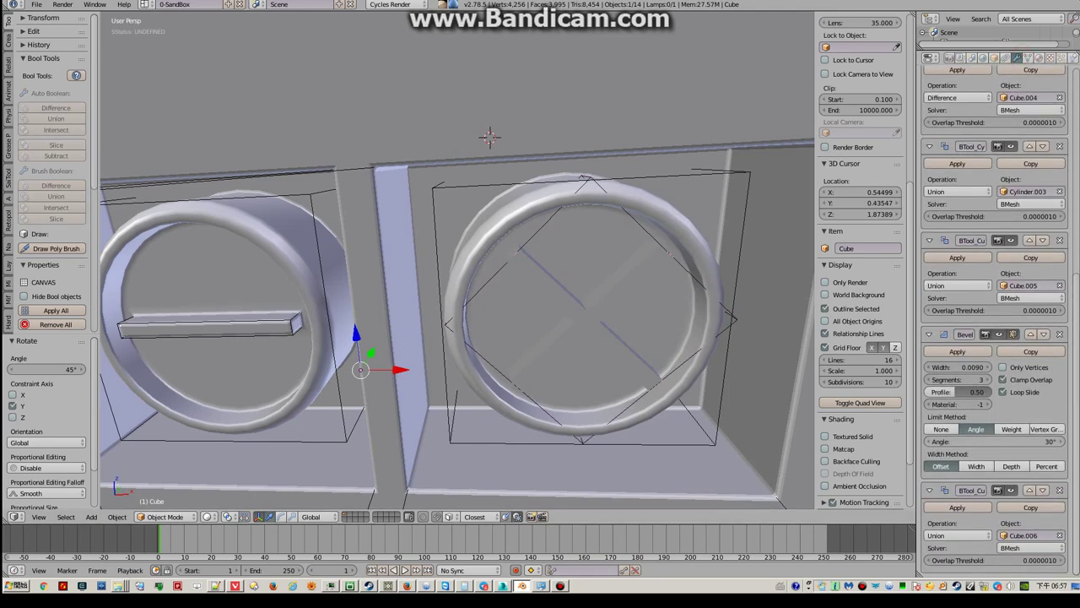
{"action": "left_click", "coordinate": [1028, 489]}
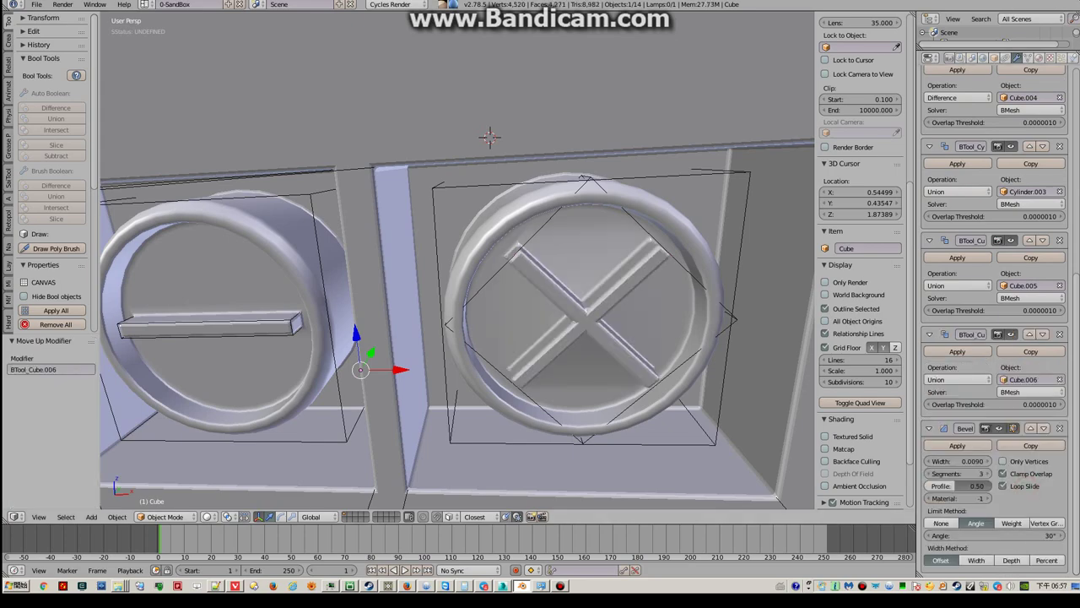
{"action": "scroll", "coordinate": [511, 270], "scroll_direction": "up", "scroll_amount": 2}
{"action": "middle_click_drag", "start_coordinate": [512, 270], "coordinate": [473, 253]}
Re-rotate the X cross cutter about the Y axis
{"action": "scroll", "coordinate": [448, 204], "scroll_direction": "down", "scroll_amount": 3}
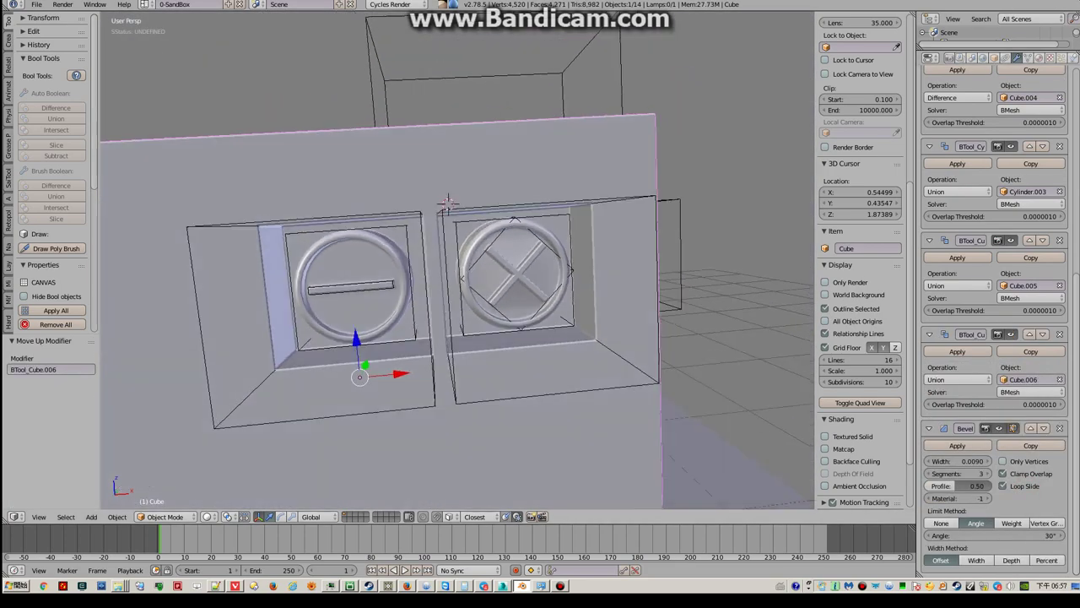
{"action": "middle_click_drag", "start_coordinate": [451, 203], "coordinate": [470, 193]}
{"action": "scroll", "coordinate": [470, 193], "scroll_direction": "up", "scroll_amount": 3}
{"action": "right_click", "coordinate": [515, 226]}
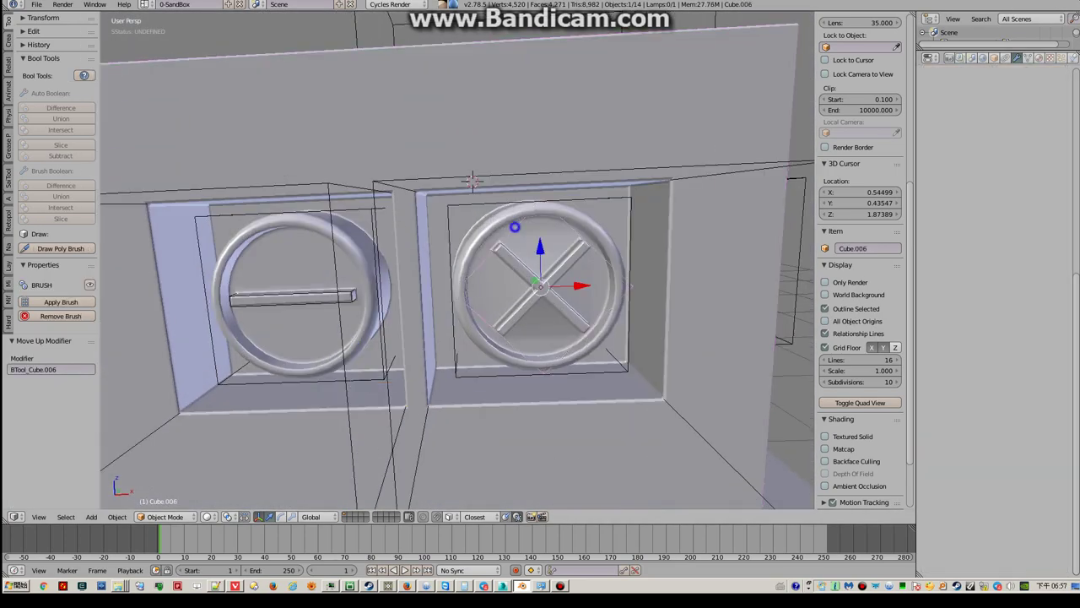
{"action": "middle_click_drag", "start_coordinate": [515, 226], "coordinate": [528, 226]}
{"action": "key", "text": "r"}
{"action": "key", "text": "y"}
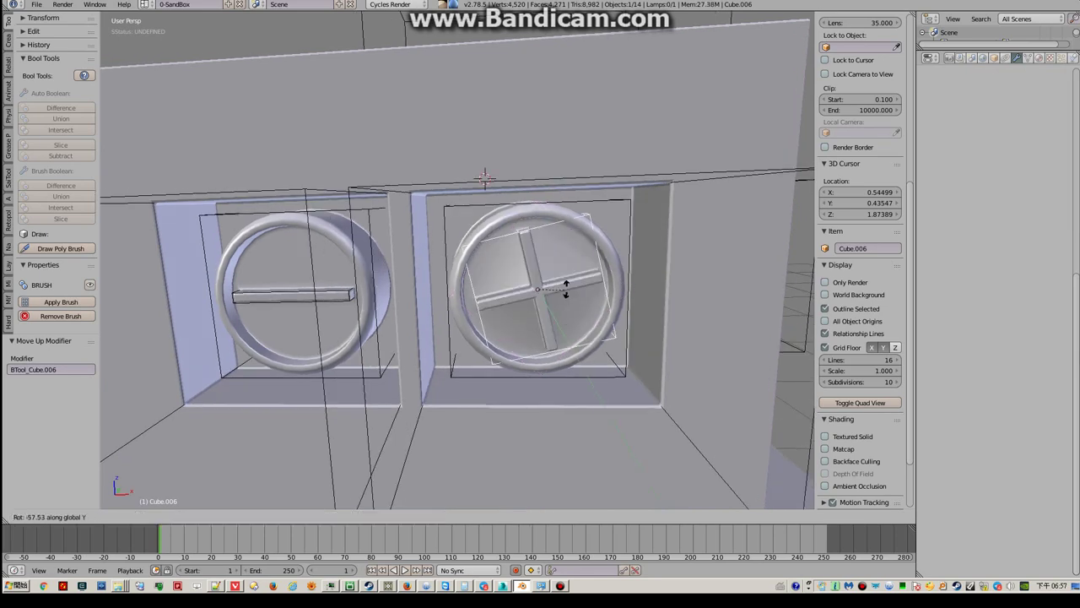
{"action": "left_click", "coordinate": [519, 246]}
{"action": "middle_click_drag", "start_coordinate": [519, 247], "coordinate": [453, 199]}
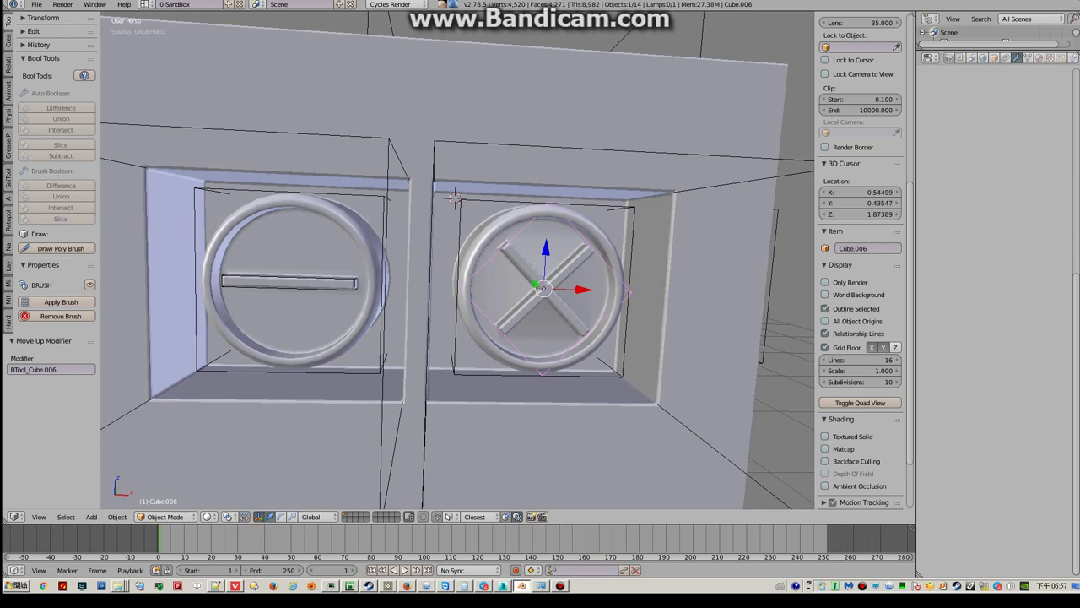
Shift the X cross, right ring and recess cutter together 0.008 along X
{"action": "right_click", "coordinate": [620, 206], "text": "shift"}
{"action": "right_click", "coordinate": [454, 199], "text": "shift"}
{"action": "middle_click_drag", "start_coordinate": [454, 199], "coordinate": [454, 205]}
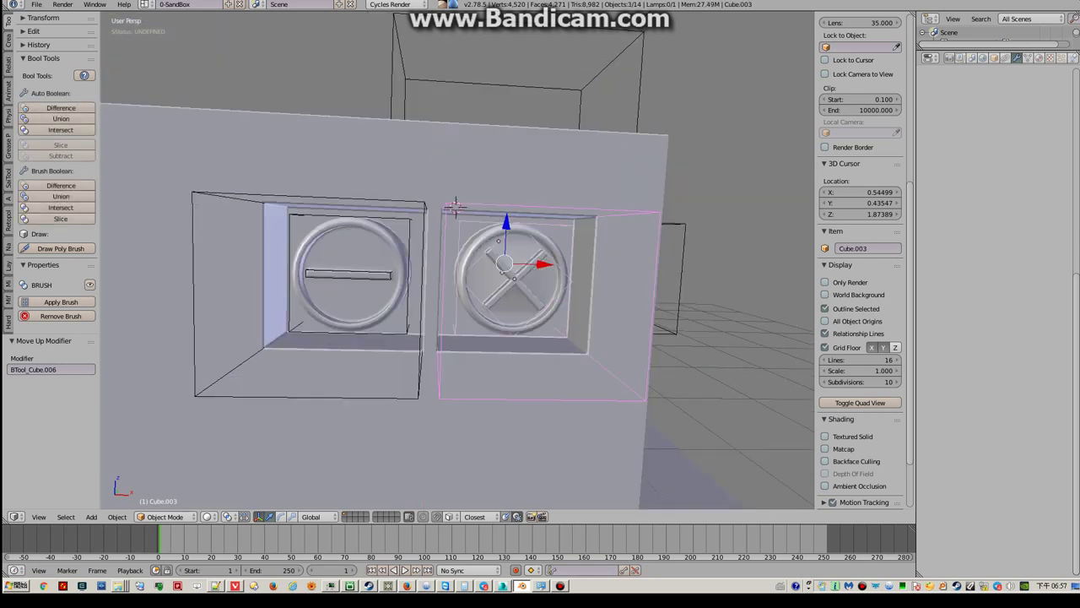
{"action": "key", "text": "g"}
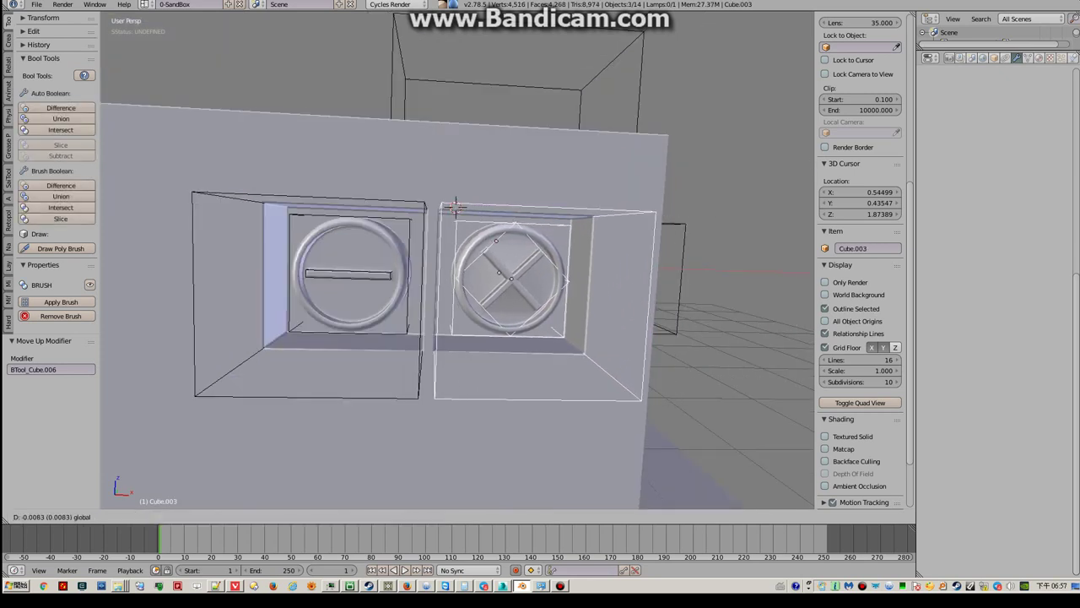
{"action": "left_click", "coordinate": [455, 208]}
{"action": "scroll", "coordinate": [455, 208], "scroll_direction": "down", "scroll_amount": 3}
{"action": "middle_click_drag", "start_coordinate": [455, 207], "coordinate": [585, 157]}
Duplicate the groove-cutting plane above the box and shift the copy along Y
{"action": "right_click", "coordinate": [554, 173]}
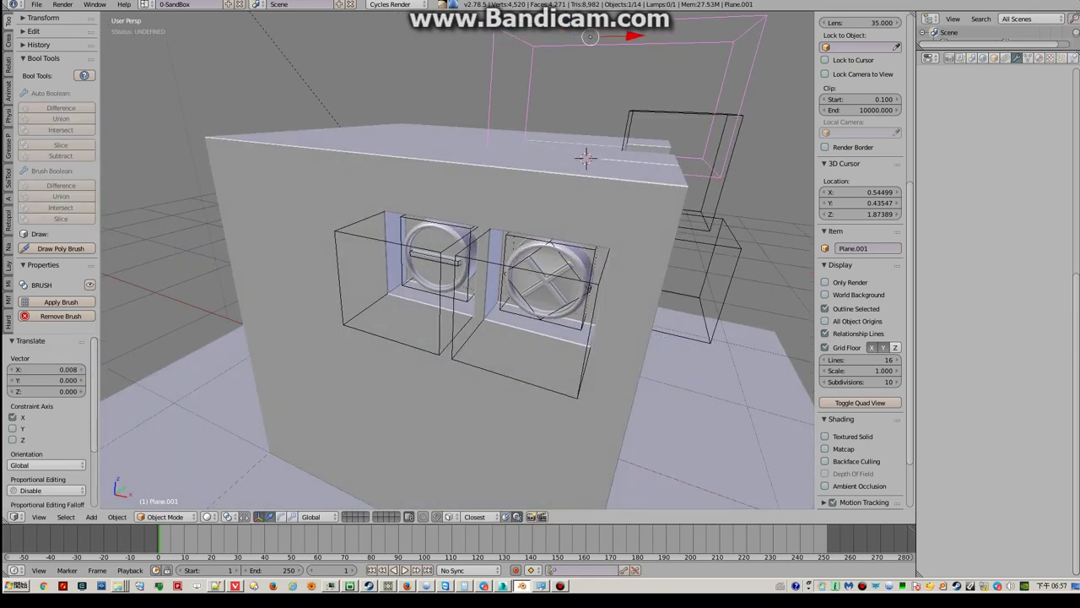
{"action": "key", "text": "shift+d"}
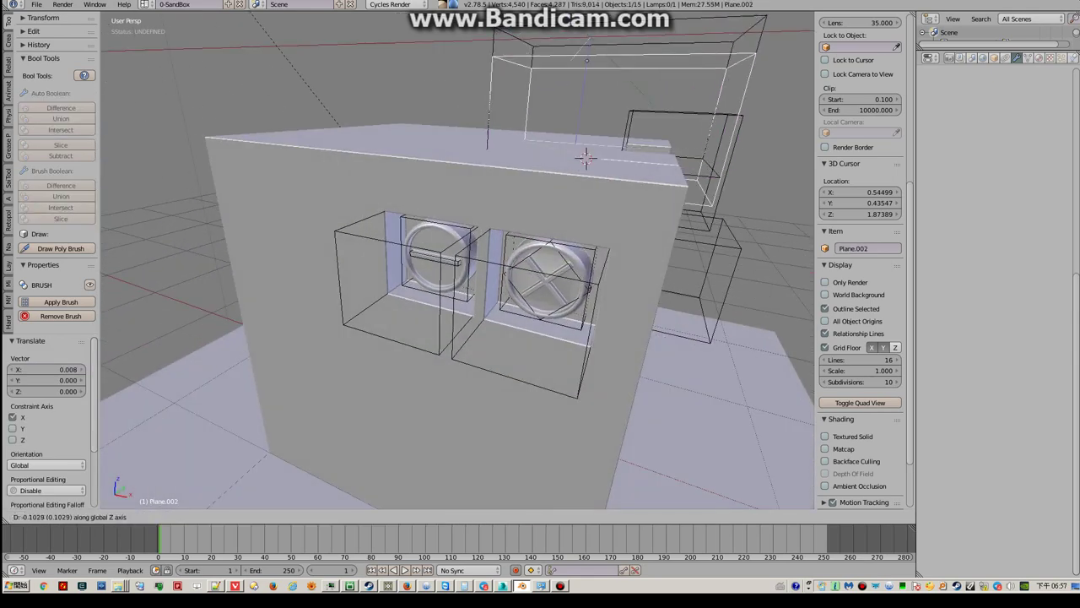
{"action": "right_click", "coordinate": [622, 228]}
{"action": "mouse_move", "coordinate": [622, 228]}
{"action": "middle_mouse_down"}
{"action": "mouse_move", "coordinate": [807, 131]}
{"action": "mouse_move", "coordinate": [602, 108]}
{"action": "middle_mouse_up"}
{"action": "scroll", "coordinate": [808, 131], "scroll_direction": "down", "scroll_amount": 4}
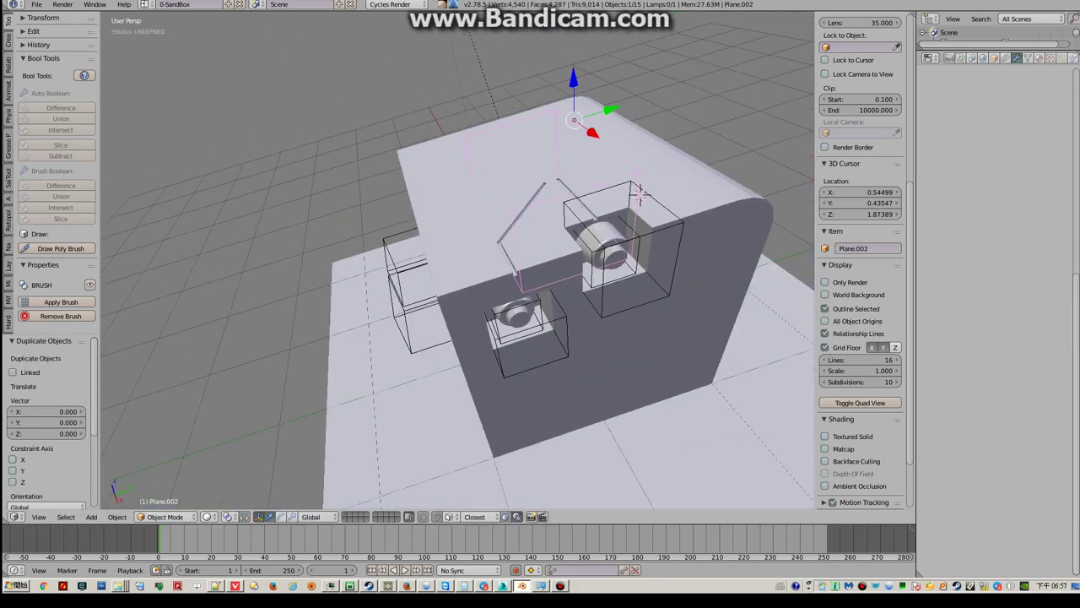
{"action": "key", "text": "g"}
{"action": "key", "text": "y"}
{"action": "left_click", "coordinate": [596, 193]}
{"action": "key", "text": "Tab"}
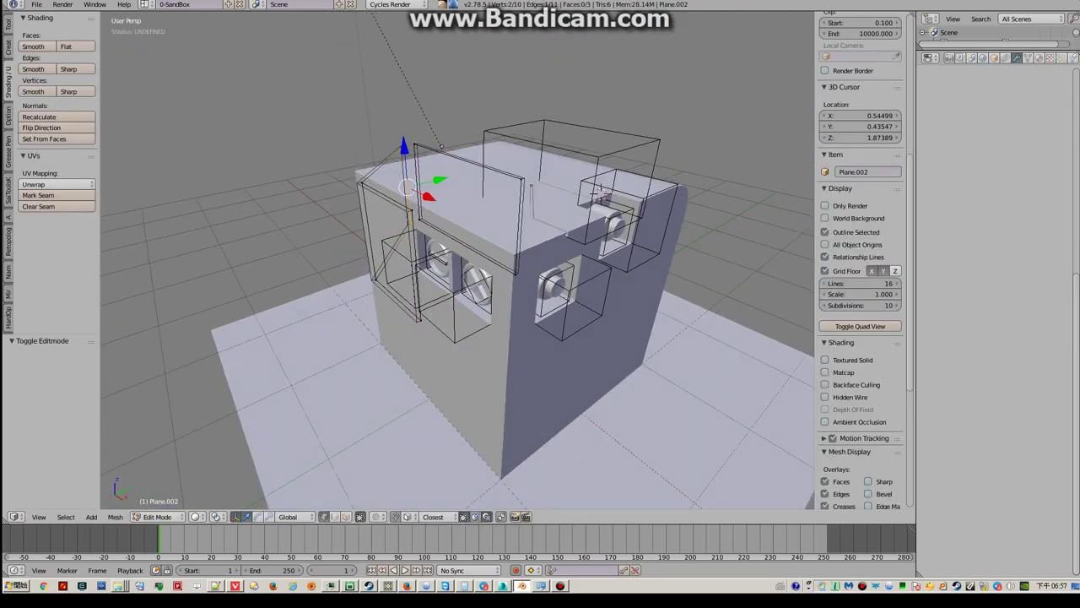
{"action": "mouse_move", "coordinate": [596, 192]}
{"action": "middle_mouse_down"}
{"action": "mouse_move", "coordinate": [548, 220]}
{"action": "mouse_move", "coordinate": [532, 173]}
{"action": "middle_mouse_up"}
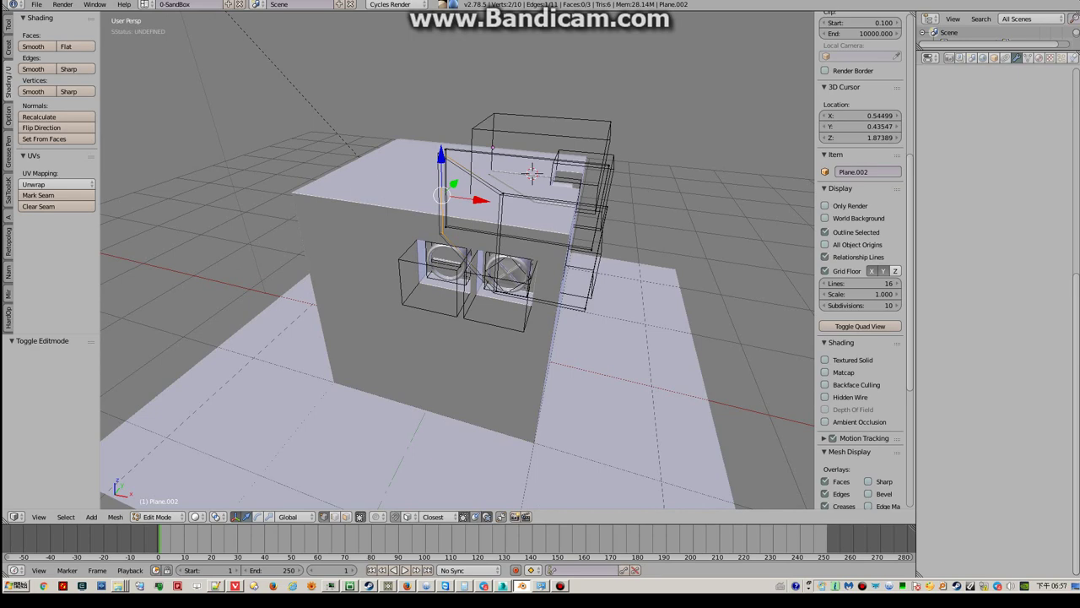
{"action": "key", "text": "Tab"}
Rotate the copied plane 90° about the X axis
{"action": "key", "text": "r"}
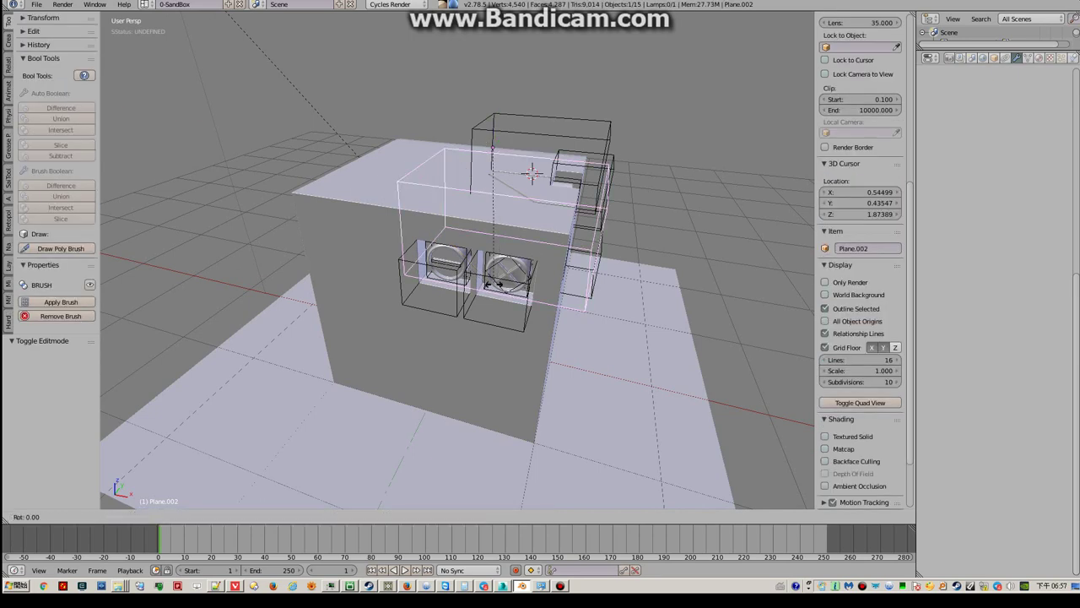
{"action": "key", "text": "x"}
{"action": "key", "text": "9"}
{"action": "key", "text": "0"}
{"action": "key", "text": "Return"}
Move the plane down 0.734 on Z, nudge it on Y, and shift it -1.192 on X
{"action": "key", "text": "KP_1"}
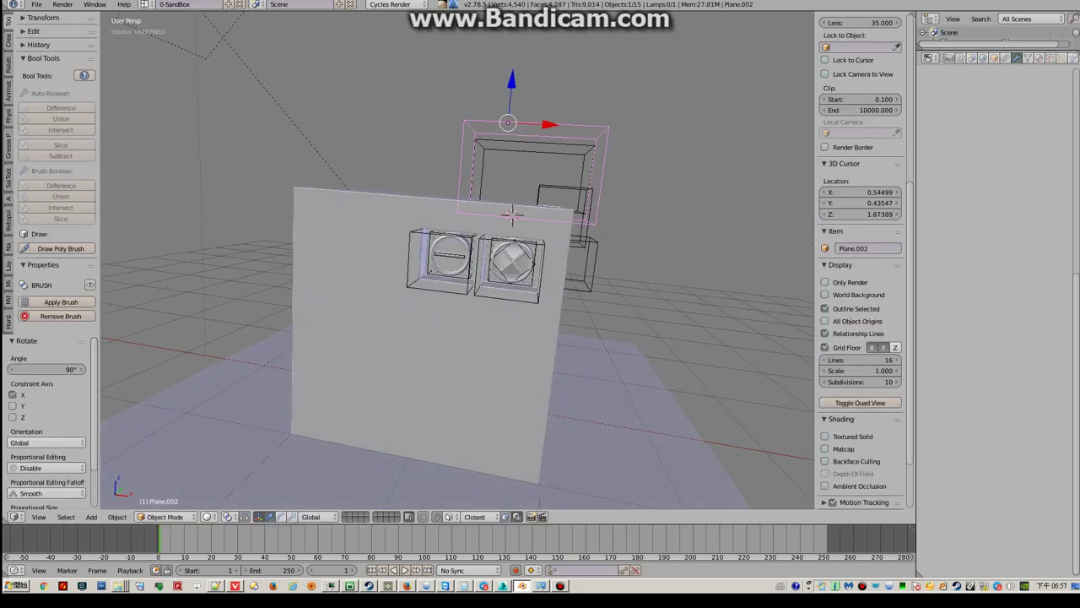
{"action": "key", "text": "g"}
{"action": "key", "text": "z"}
{"action": "key", "text": "Return"}
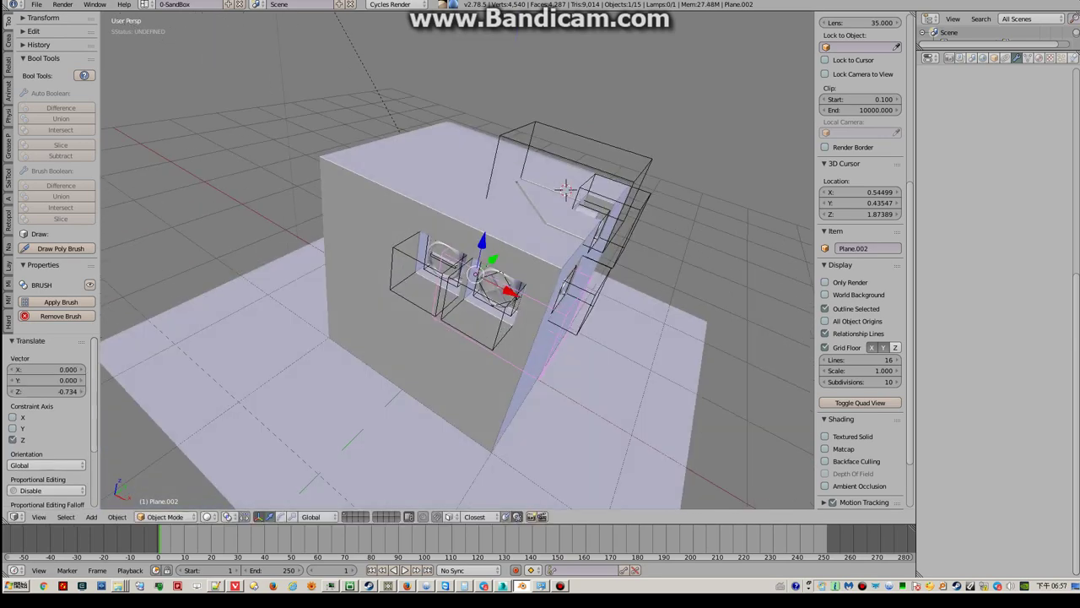
{"action": "key", "text": "g"}
{"action": "key", "text": "y"}
{"action": "key", "text": "Return"}
{"action": "key", "text": "g"}
{"action": "key", "text": "y"}
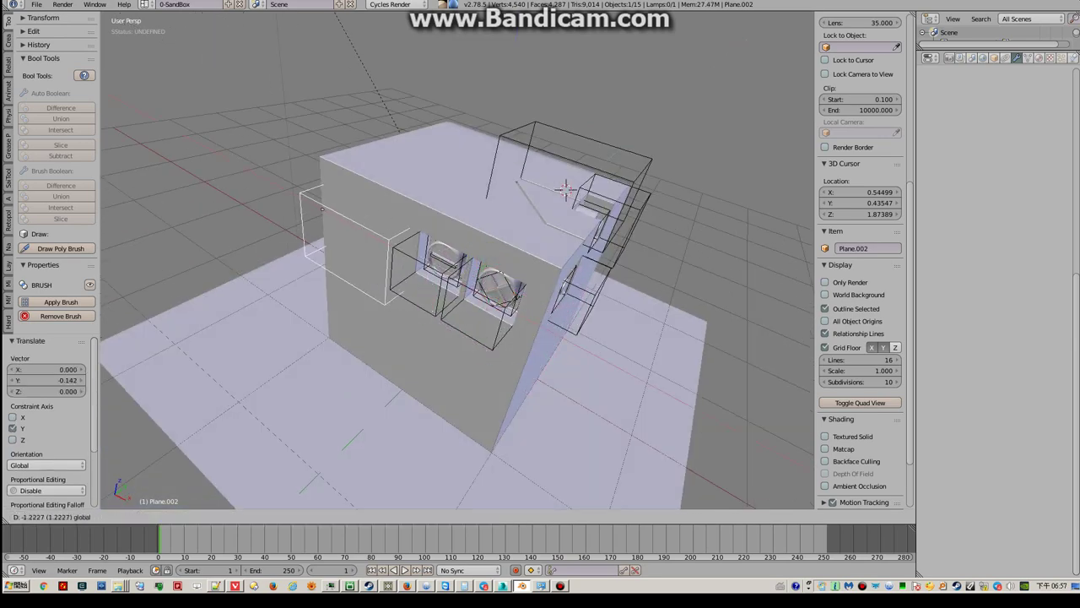
{"action": "key", "text": "Return"}
{"action": "middle_click_drag", "start_coordinate": [540, 295], "coordinate": [344, 157]}
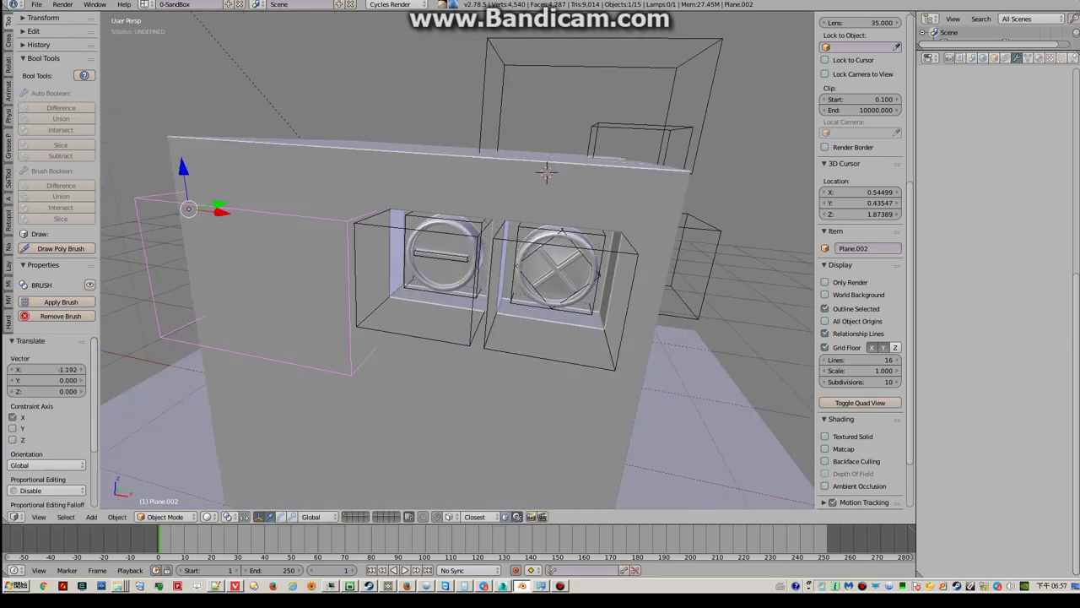
Move the Cube's BTool_Plane.002 boolean modifier above the Bevel modifier to carve the grooves
{"action": "right_click", "coordinate": [344, 157], "text": "shift"}
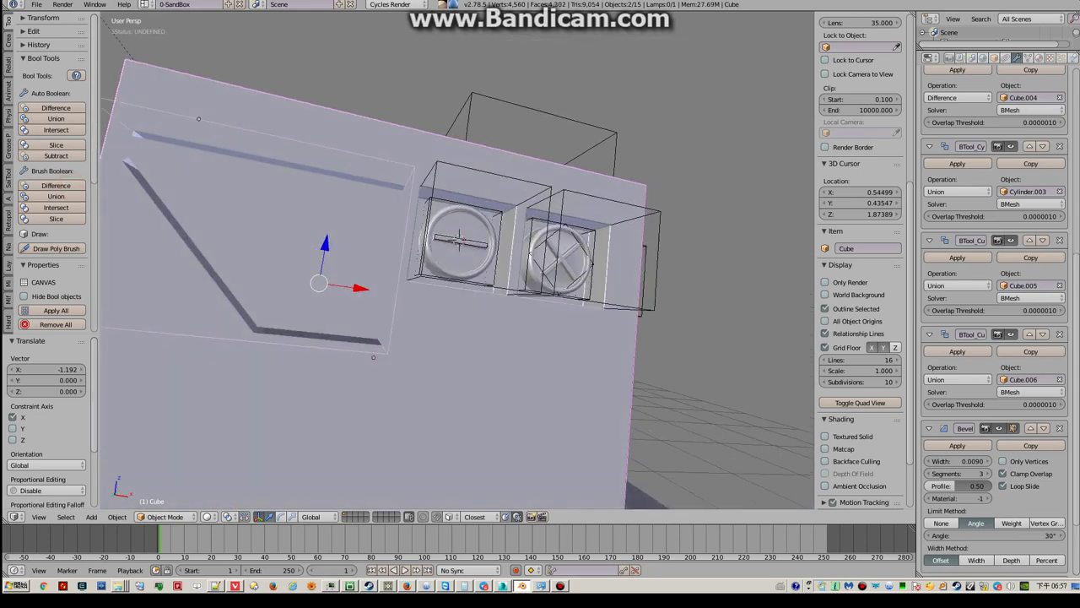
{"action": "mouse_move", "coordinate": [456, 295]}
{"action": "middle_mouse_down"}
{"action": "mouse_move", "coordinate": [422, 254]}
{"action": "mouse_move", "coordinate": [439, 245]}
{"action": "middle_mouse_up"}
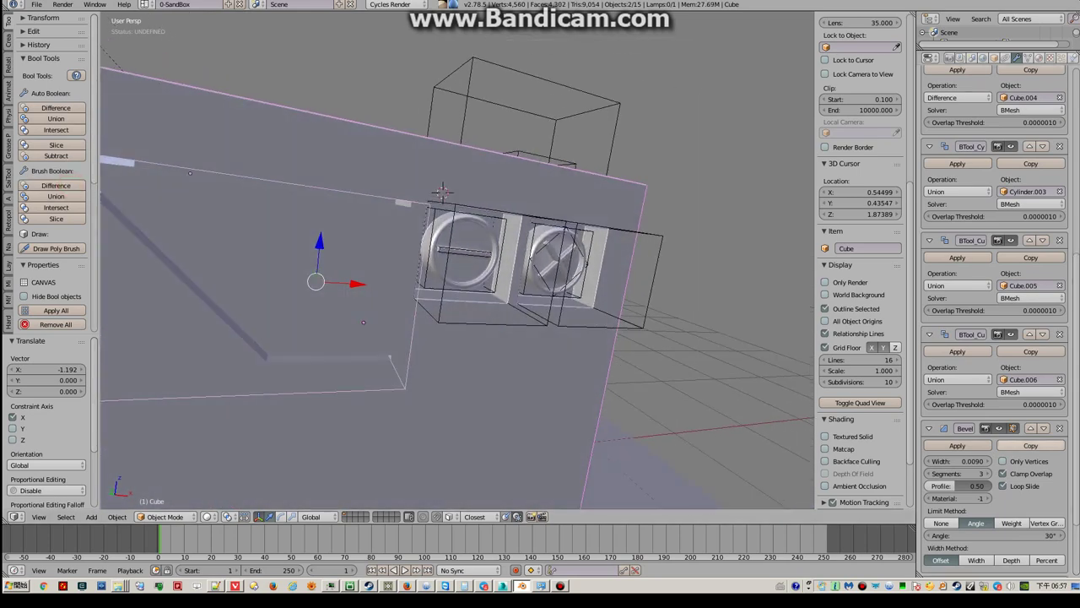
{"action": "scroll", "coordinate": [996, 320], "scroll_direction": "down", "scroll_amount": 3}
{"action": "left_click", "coordinate": [1029, 490]}
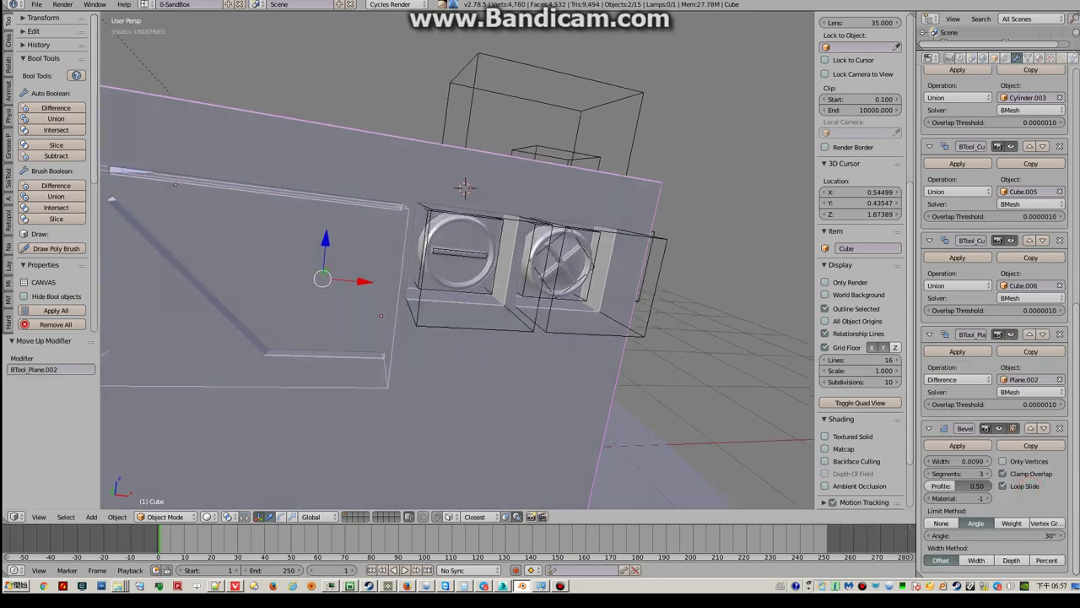
{"action": "middle_click_drag", "start_coordinate": [422, 296], "coordinate": [473, 253]}
Select the Plane.002 cutter and begin shifting it along Y
{"action": "right_click", "coordinate": [422, 241]}
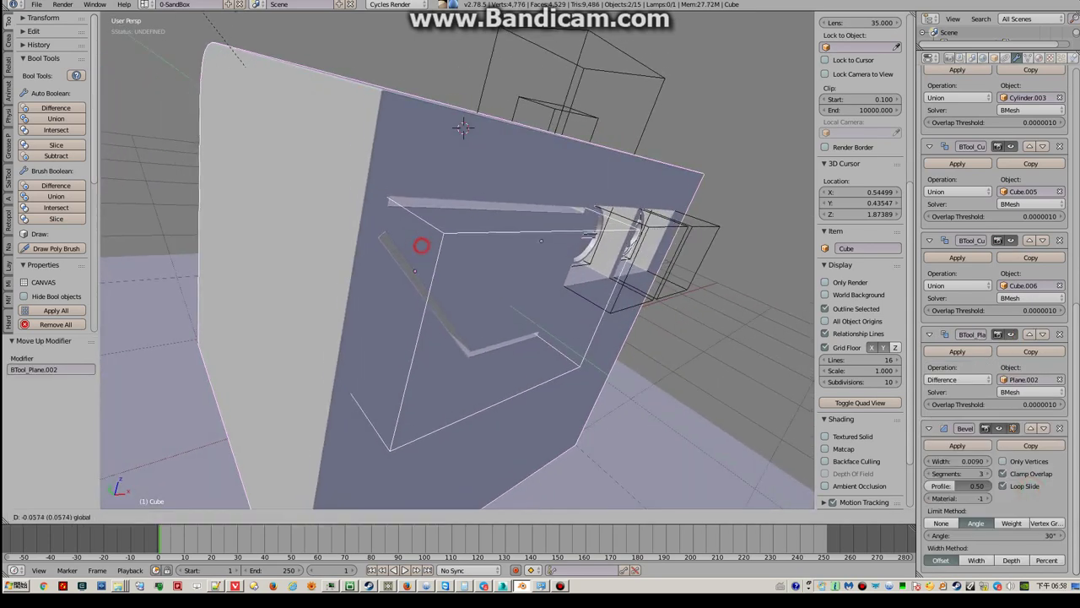
{"action": "right_click", "coordinate": [426, 225]}
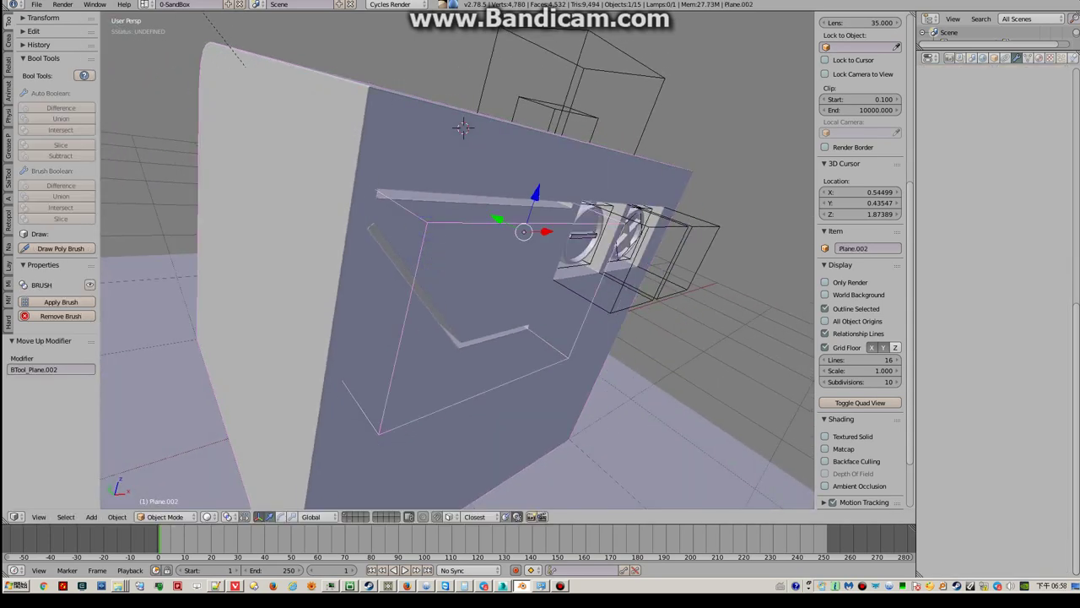
{"action": "key", "text": "g"}
{"action": "key", "text": "y"}
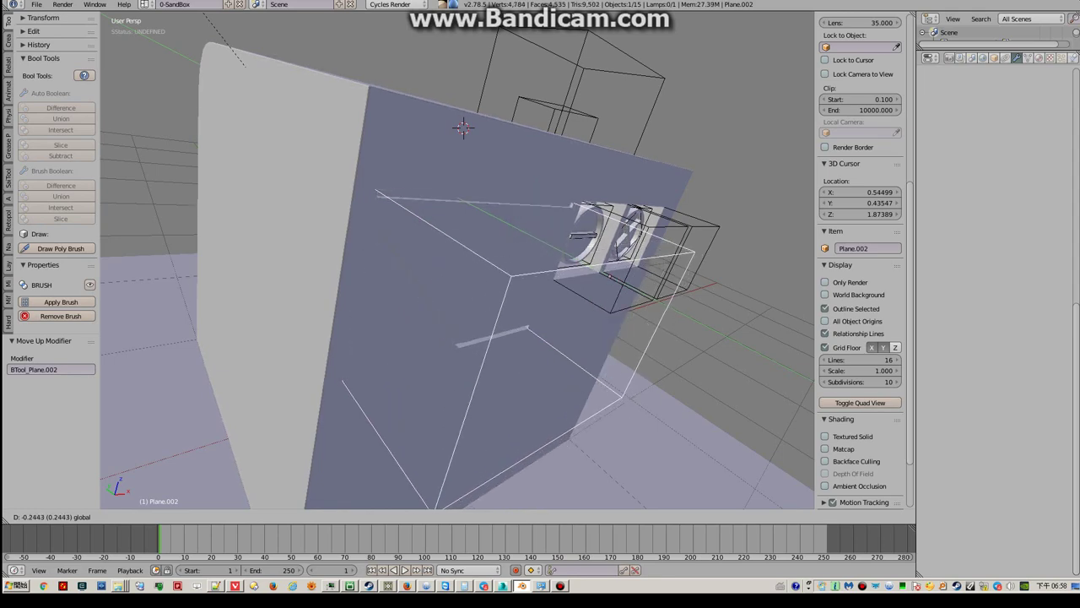
Confirm the cutter's Y shift and select the end edge of its groove path in Edit Mode
{"action": "key", "text": "Return"}
{"action": "middle_click_drag", "start_coordinate": [463, 253], "coordinate": [462, 211]}
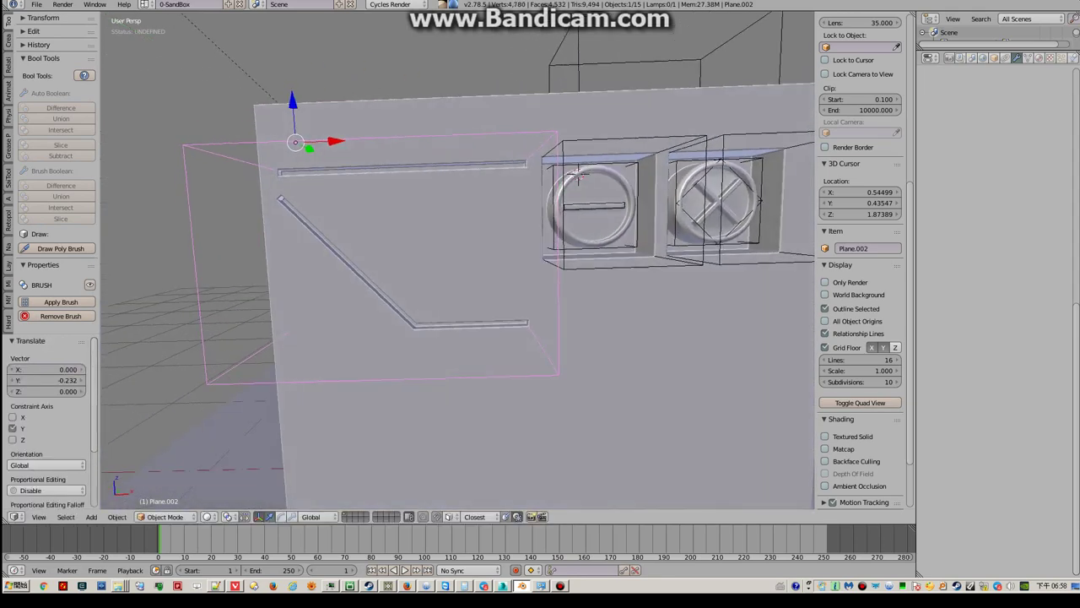
{"action": "scroll", "coordinate": [462, 253], "scroll_direction": "up", "scroll_amount": 2}
{"action": "key", "text": "Tab"}
{"action": "mouse_move", "coordinate": [455, 253]}
{"action": "middle_mouse_down"}
{"action": "mouse_move", "coordinate": [422, 236]}
{"action": "mouse_move", "coordinate": [473, 278]}
{"action": "middle_mouse_up"}
{"action": "scroll", "coordinate": [861, 253], "scroll_direction": "down", "scroll_amount": 1}
{"action": "scroll", "coordinate": [860, 253], "scroll_direction": "down", "scroll_amount": 5}
{"action": "scroll", "coordinate": [861, 253], "scroll_direction": "up", "scroll_amount": 6}
{"action": "right_click", "coordinate": [460, 354]}
{"action": "middle_click_drag", "start_coordinate": [460, 354], "coordinate": [506, 321]}
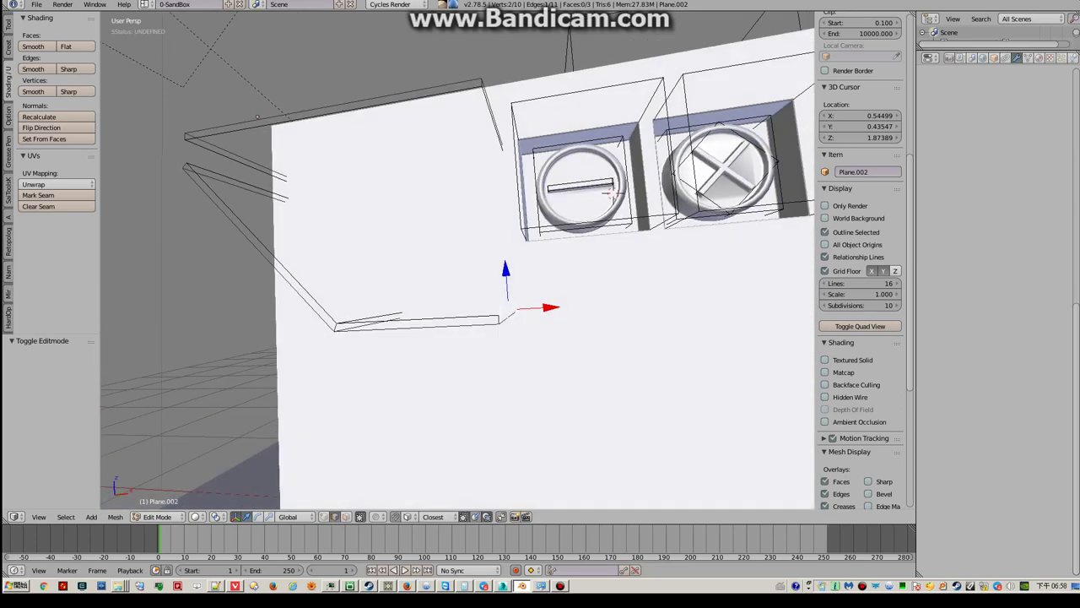
Extrude the end edge down along Z, then along X, and return to Object Mode
{"action": "key", "text": "e"}
{"action": "key", "text": "z"}
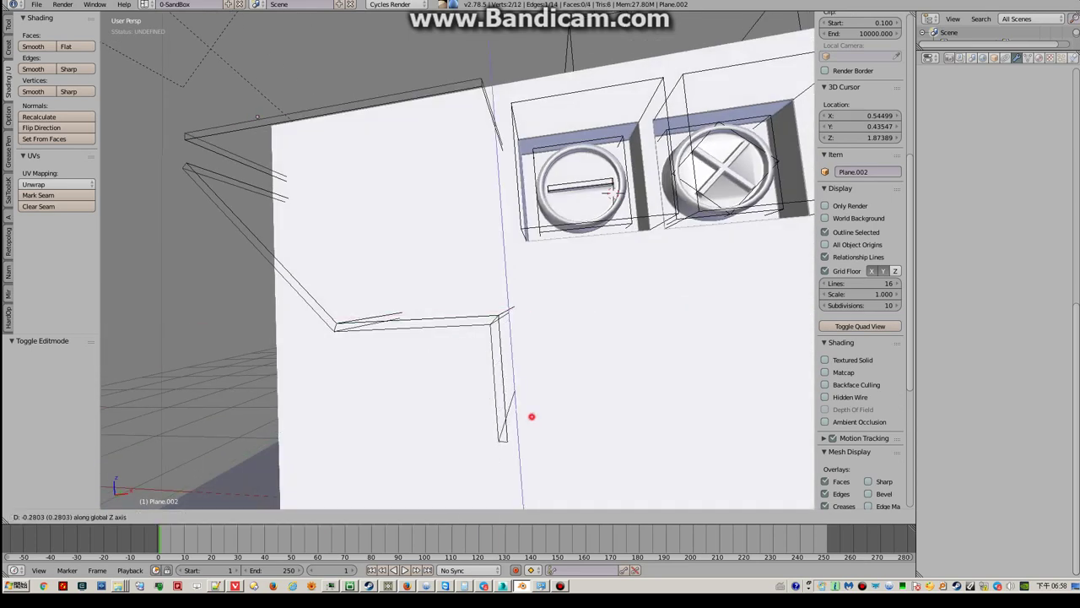
{"action": "left_click", "coordinate": [532, 415]}
{"action": "key", "text": "e"}
{"action": "key", "text": "x"}
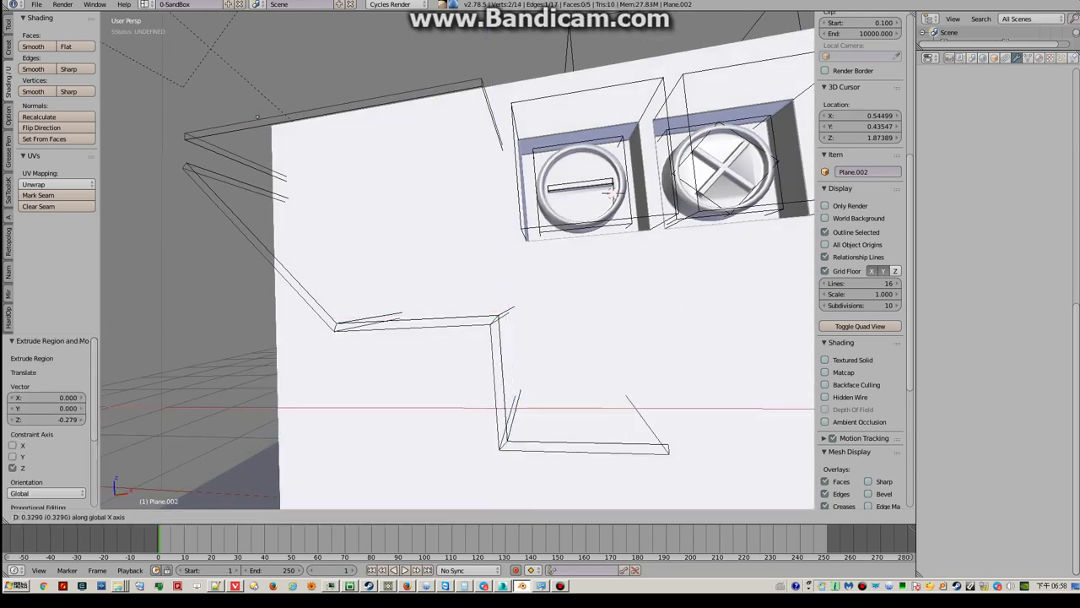
{"action": "key", "text": "Return"}
{"action": "key", "text": "Tab"}
{"action": "mouse_move", "coordinate": [540, 199]}
{"action": "middle_mouse_down"}
{"action": "mouse_move", "coordinate": [584, 224]}
{"action": "mouse_move", "coordinate": [633, 117]}
{"action": "middle_mouse_up"}
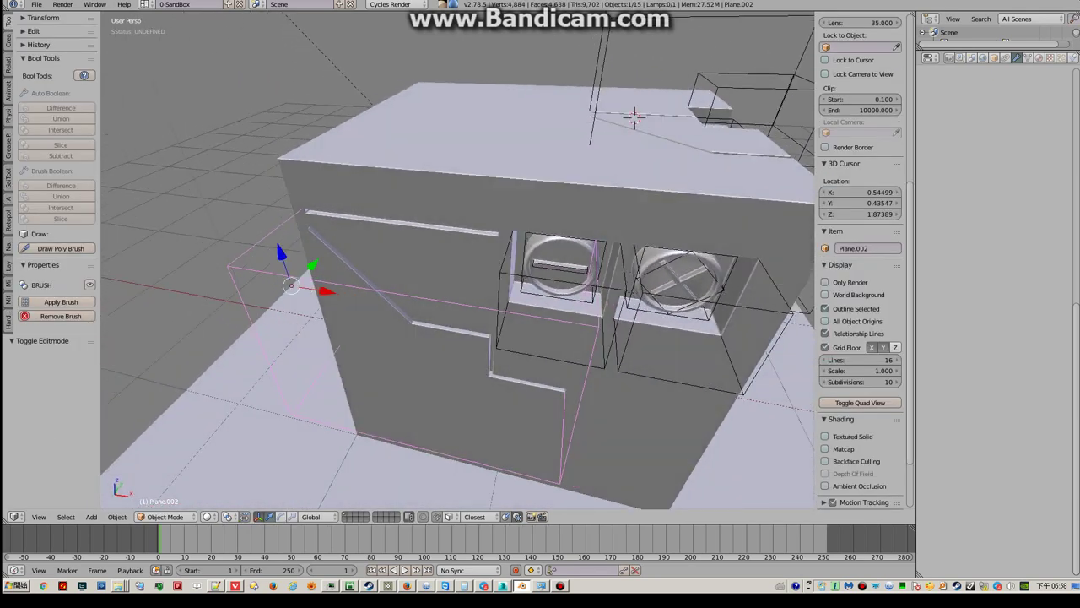
Bevel the box's top front edge into a broad chamfer
{"action": "right_click", "coordinate": [633, 117]}
{"action": "key", "text": "Tab"}
{"action": "right_click", "coordinate": [467, 175]}
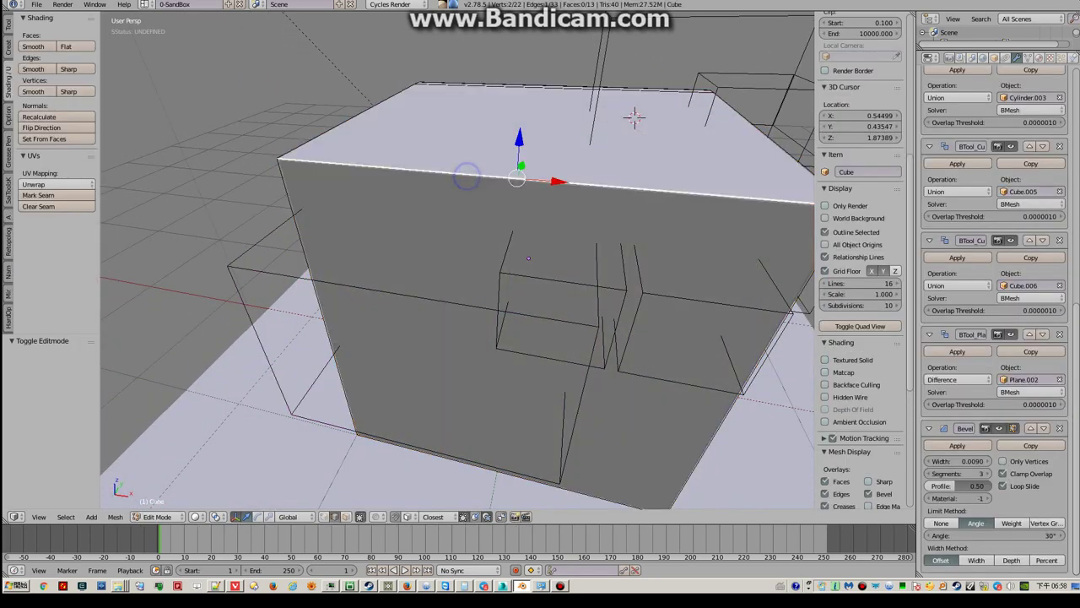
{"action": "key", "text": "ctrl+b"}
{"action": "right_click", "coordinate": [548, 138]}
{"action": "key", "text": "ctrl+b"}
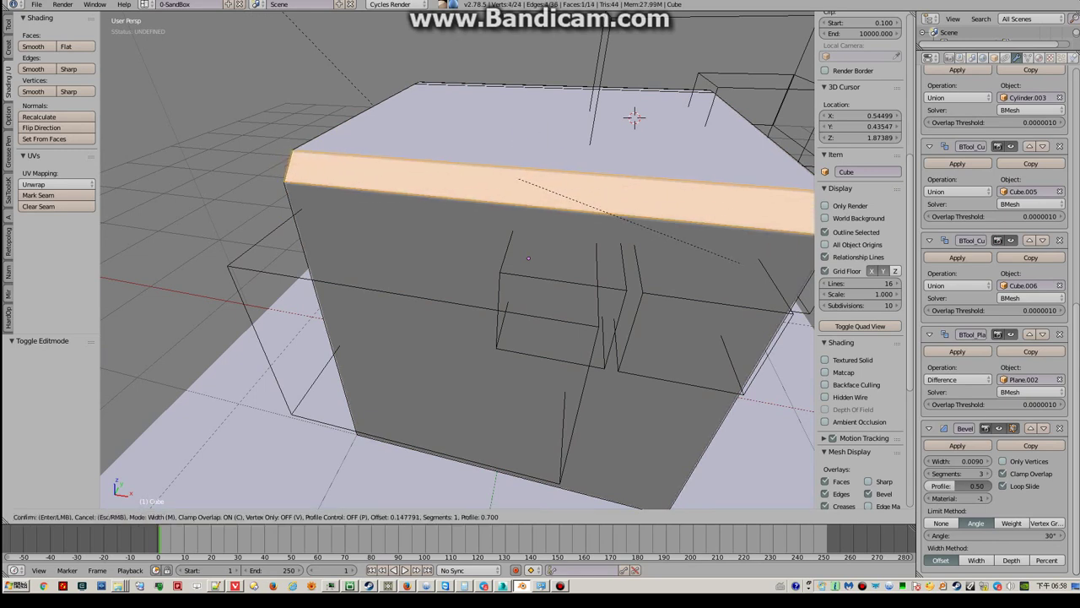
{"action": "left_click", "coordinate": [723, 253]}
{"action": "middle_click_drag", "start_coordinate": [723, 253], "coordinate": [591, 270]}
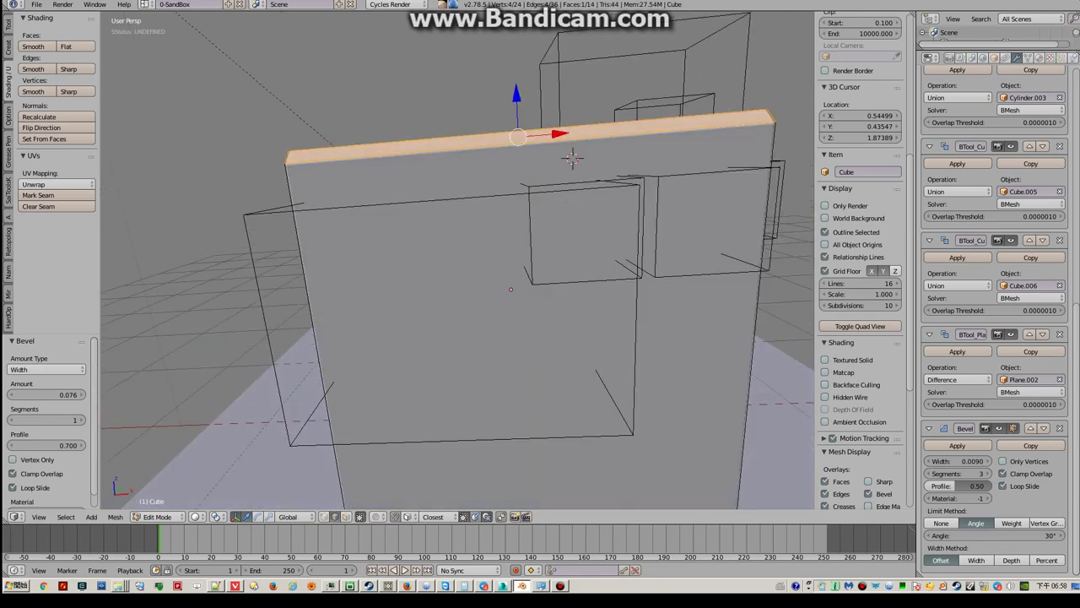
{"action": "key", "text": "Tab"}
Bevel the box's front left vertical edge into a chamfer
{"action": "mouse_move", "coordinate": [456, 253]}
{"action": "middle_mouse_down"}
{"action": "mouse_move", "coordinate": [540, 253]}
{"action": "mouse_move", "coordinate": [473, 245]}
{"action": "mouse_move", "coordinate": [532, 257]}
{"action": "mouse_move", "coordinate": [507, 253]}
{"action": "middle_mouse_up"}
{"action": "key", "text": "Tab"}
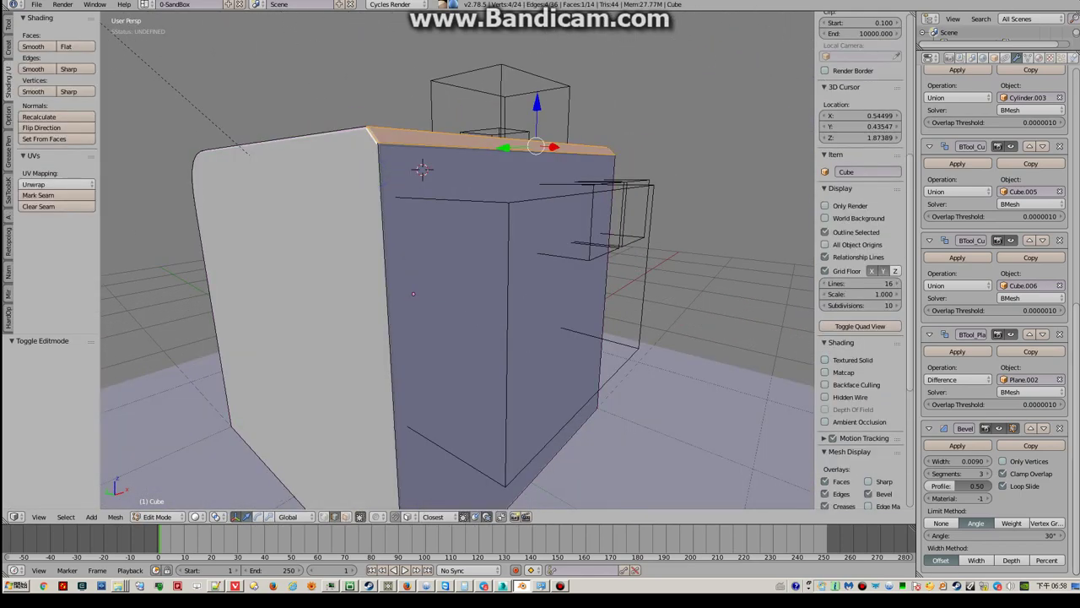
{"action": "right_click", "coordinate": [377, 179]}
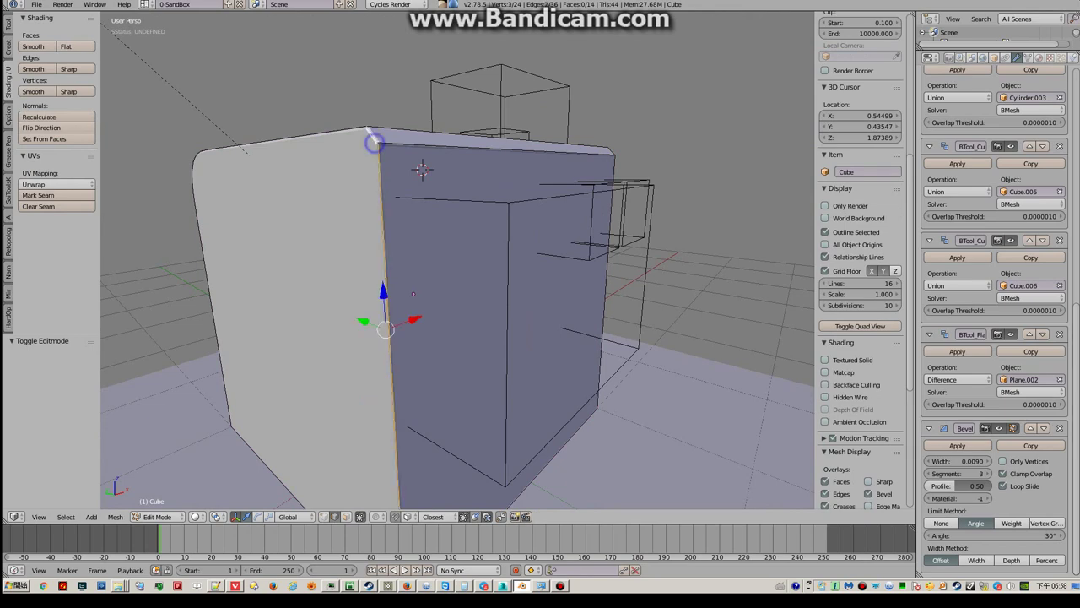
{"action": "key", "text": "ctrl+b"}
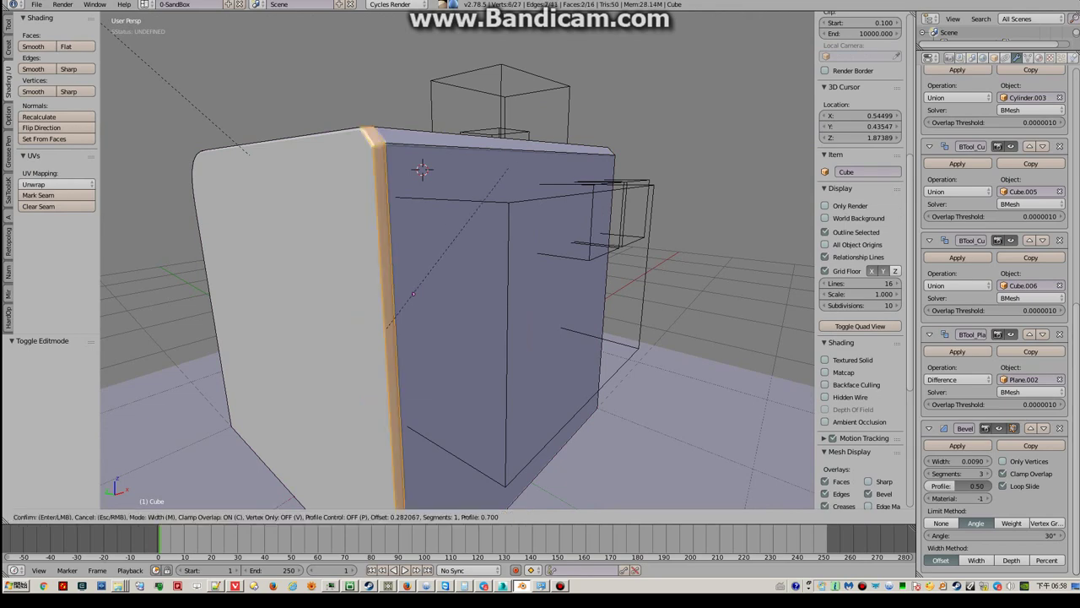
{"action": "left_click", "coordinate": [486, 188]}
{"action": "key", "text": "Tab"}
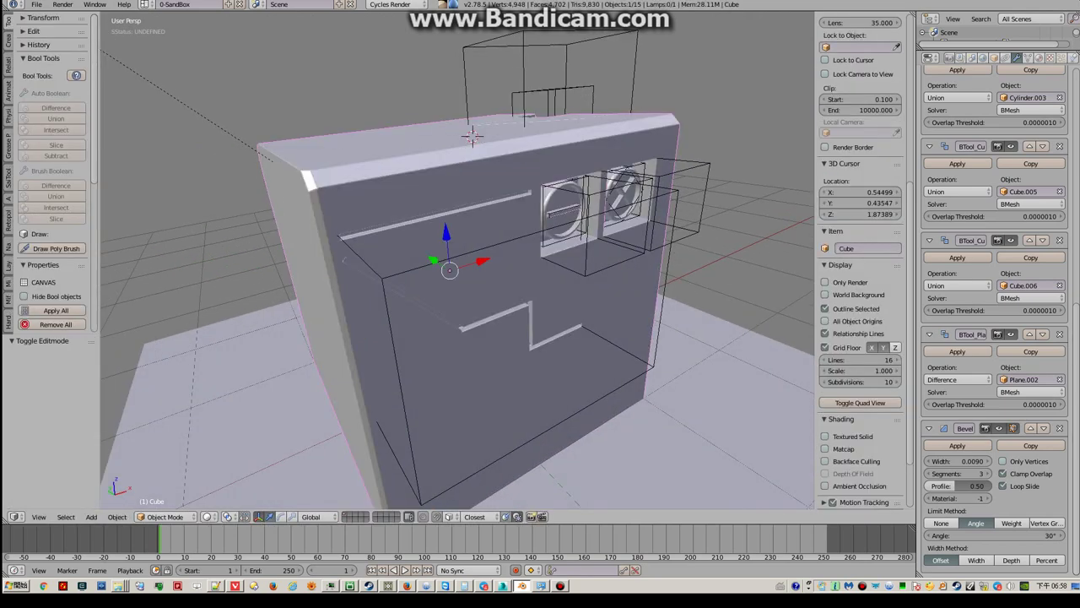
{"action": "middle_click_drag", "start_coordinate": [486, 187], "coordinate": [540, 219]}
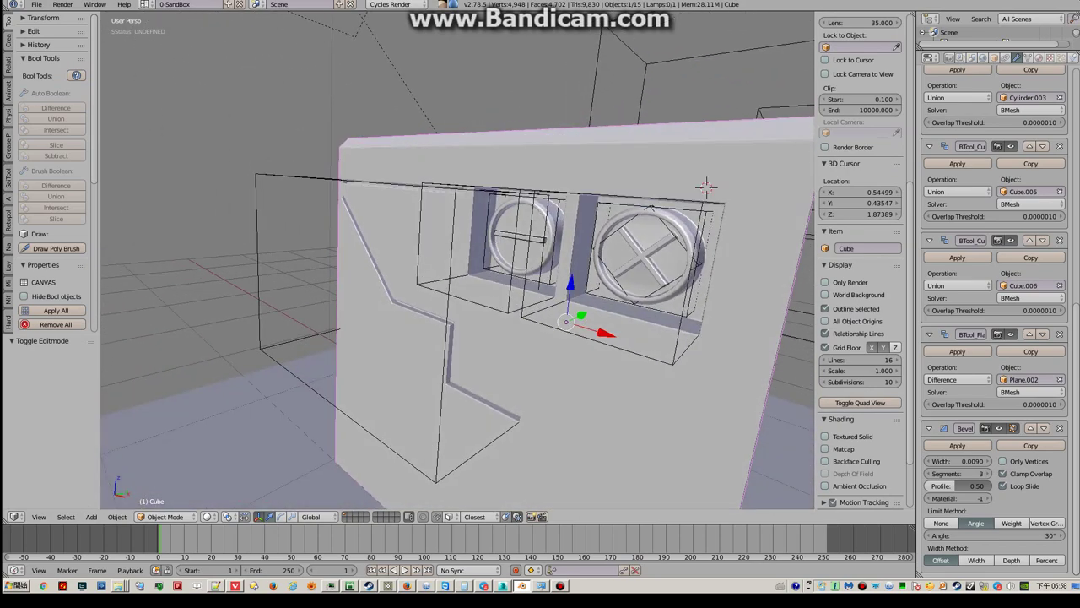